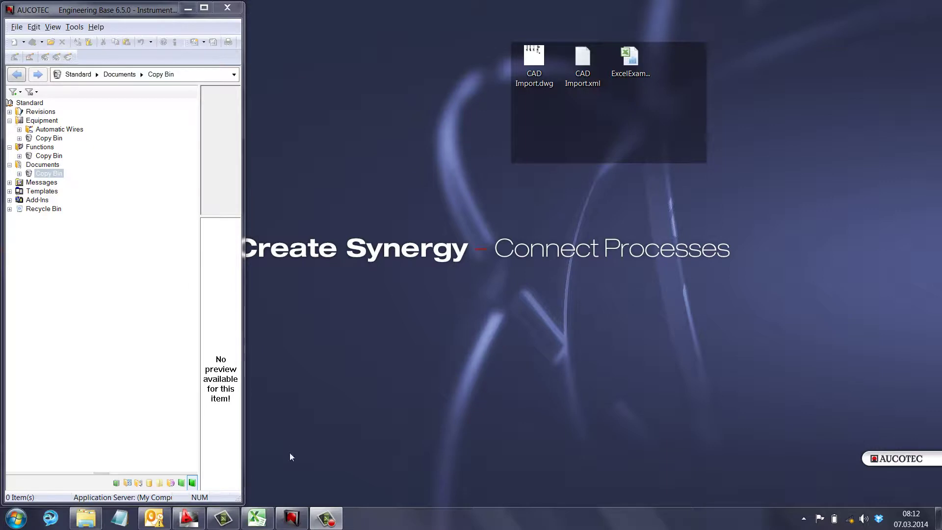
Switch to AutoCAD and preview block definitions of the CAD Import drawing, from SDIN_FA2 to SDIN_XKS01, without editing any.
mouse_move(188, 518)
left_click(188, 519)
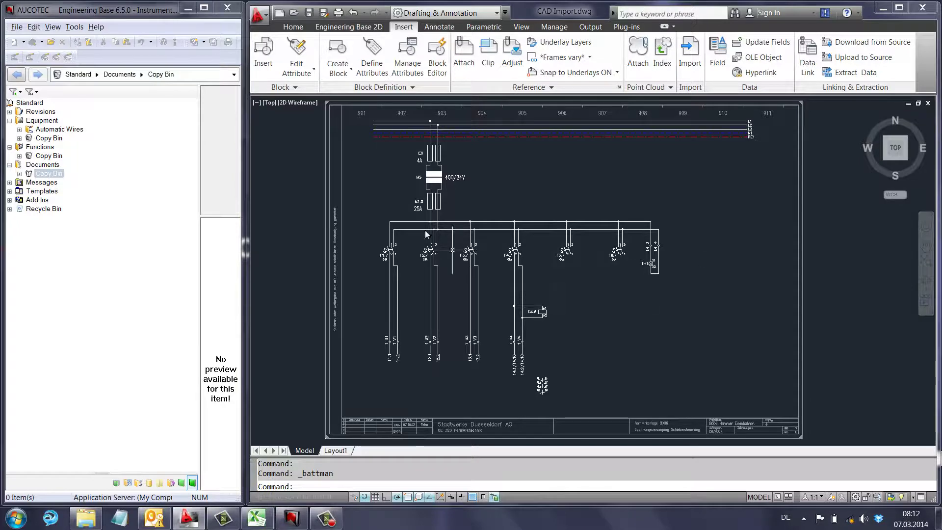
left_click(444, 69)
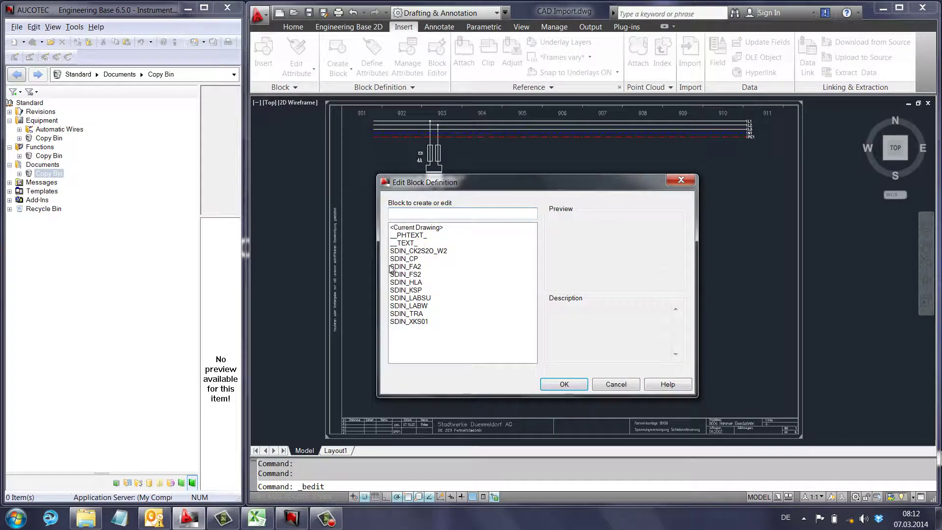
left_click(405, 267)
left_click(409, 283)
left_click(411, 298)
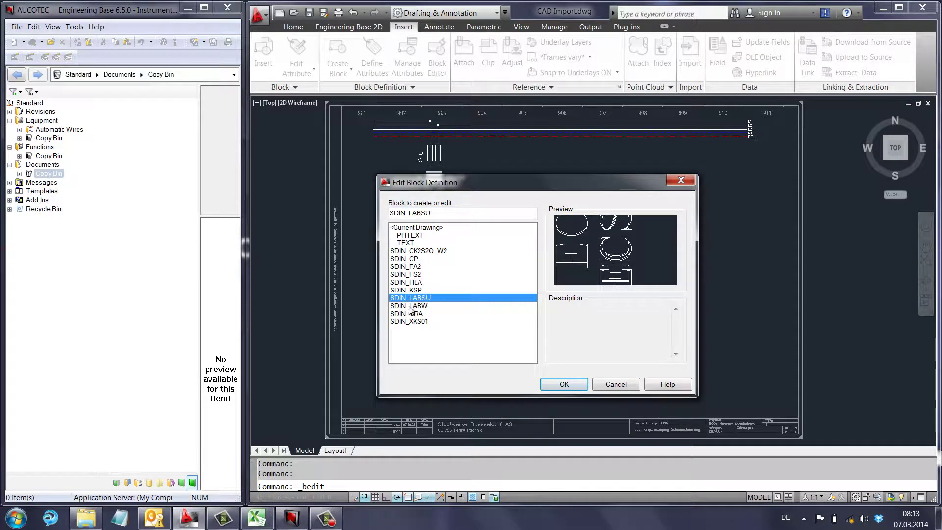
left_click(412, 305)
left_click(413, 321)
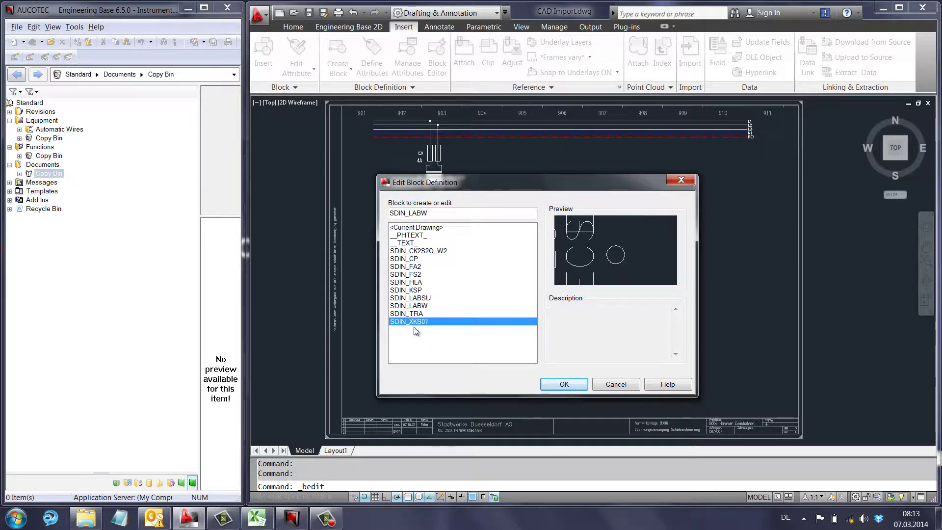
left_click(616, 384)
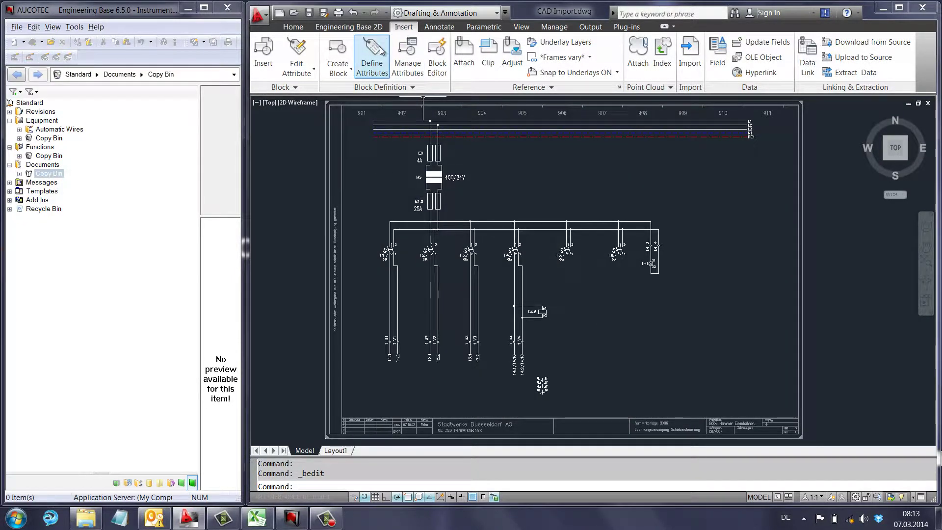
Examine the attribute tags and defaults of block SDIN_FS2, especially ECS_T_NAME, and return to Engineering Base.
left_click(399, 49)
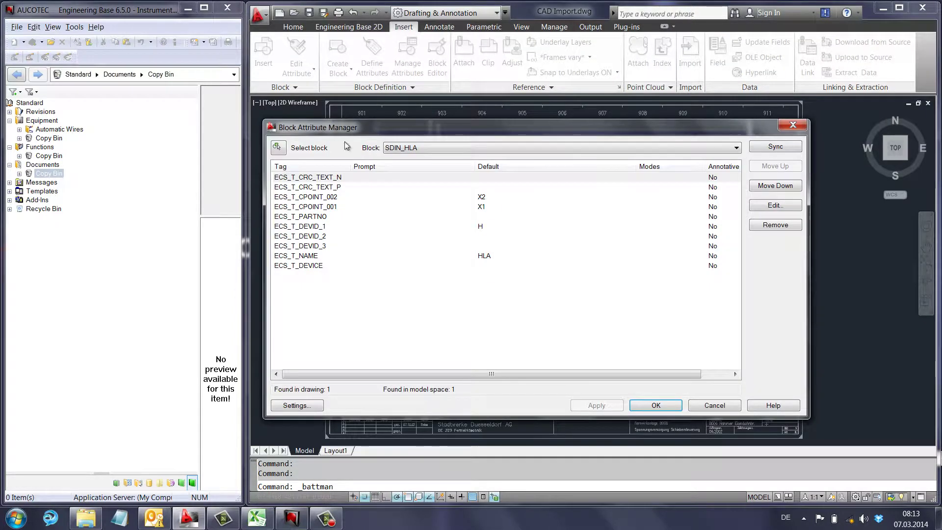
left_click(452, 148)
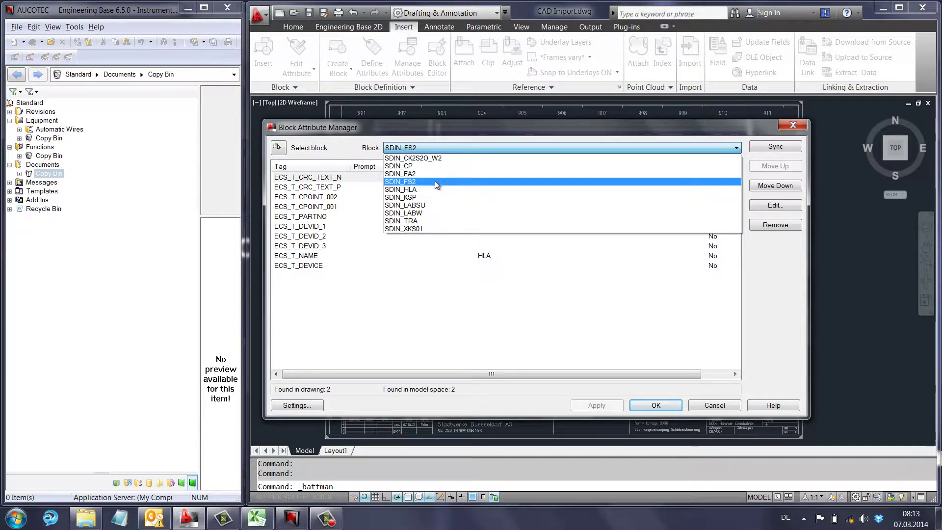
left_click(437, 181)
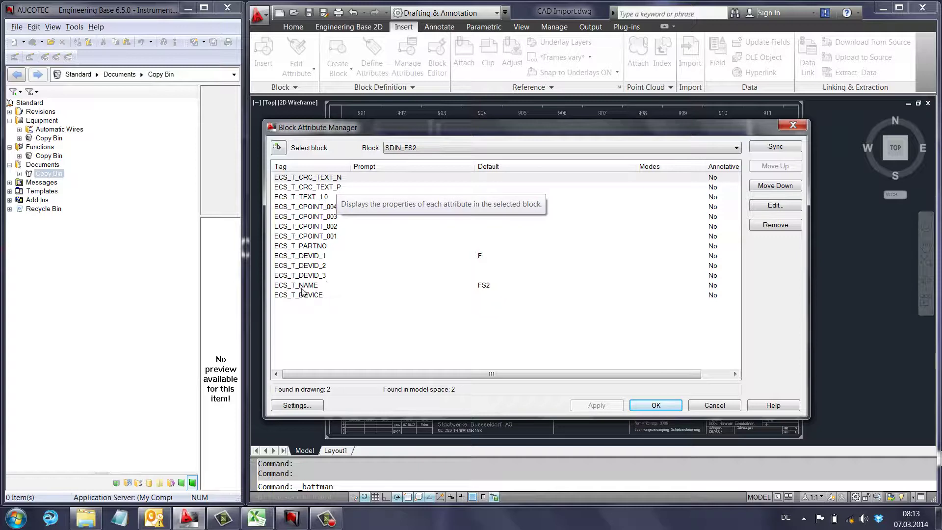
left_click(485, 287)
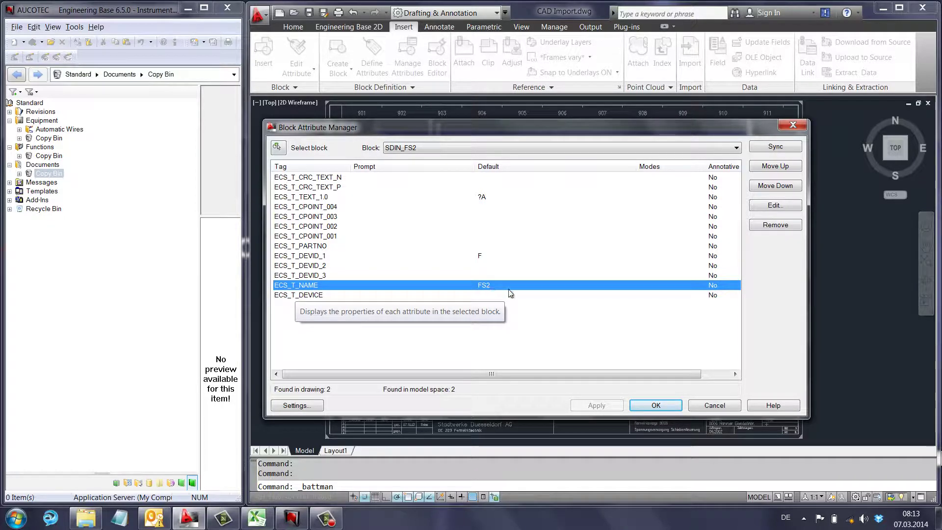
left_click(714, 405)
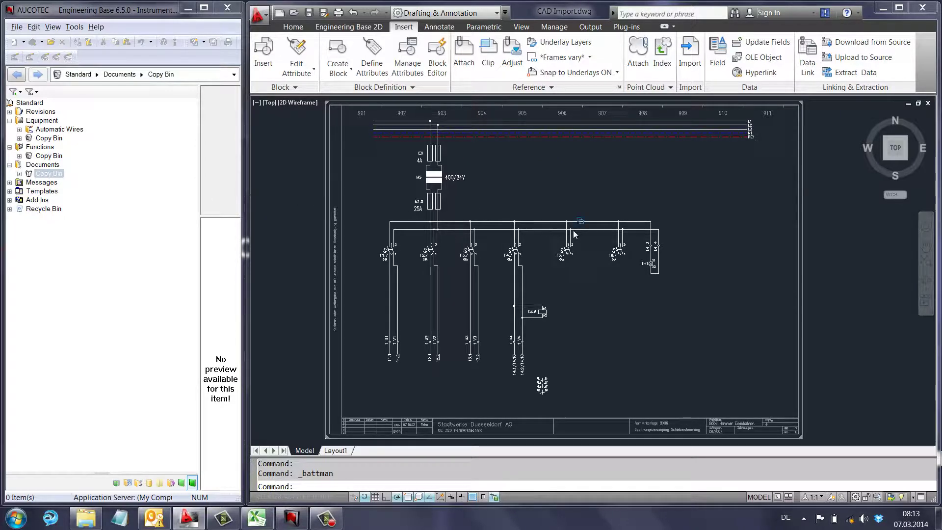
left_click(883, 8)
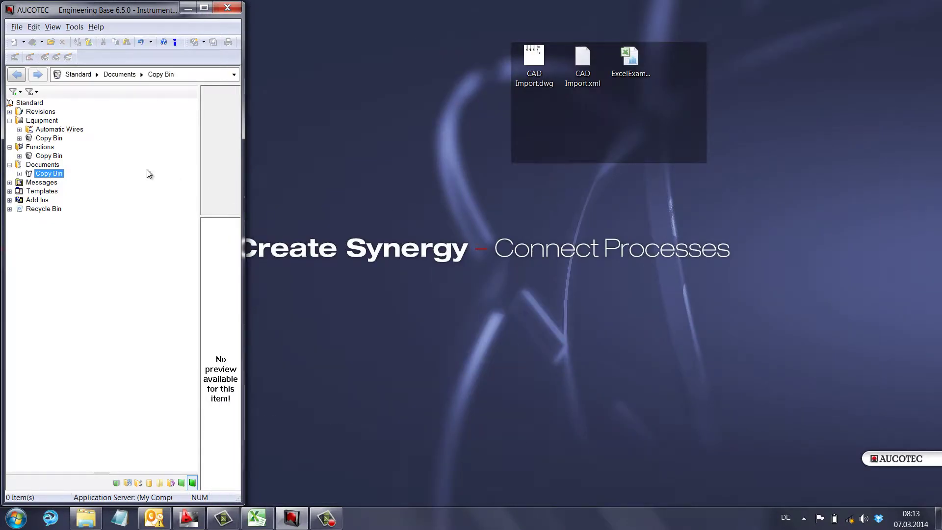
Create a new drawing under Documents, keeping the default attributes.
right_click(37, 165)
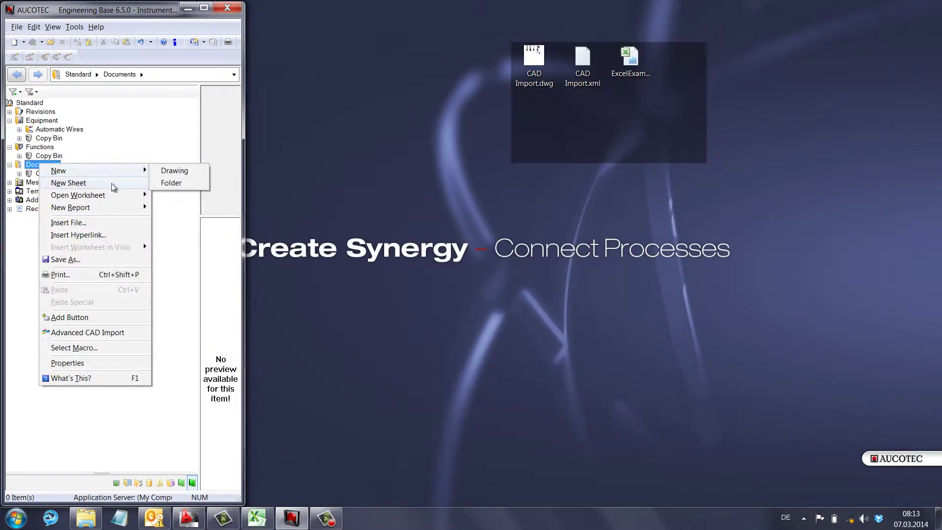
mouse_move(117, 172)
left_click(167, 173)
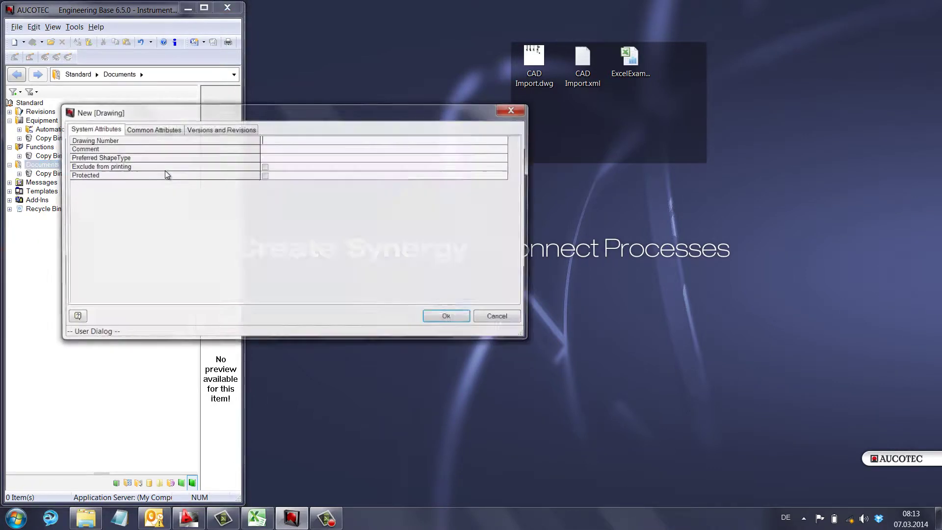
key("Return")
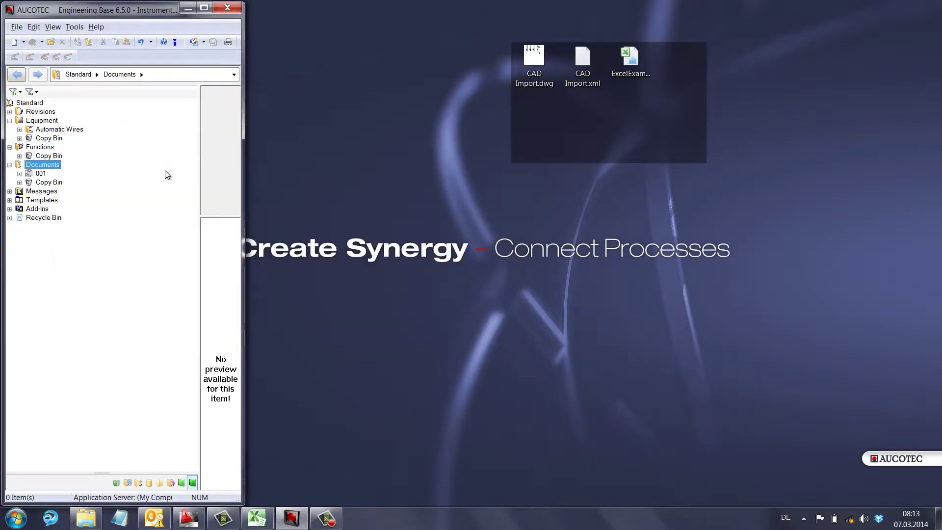
Inspect the CAD Import sheet template from the favorite sheet templates in Visio, close it and collapse the Templates tree.
left_click(10, 201)
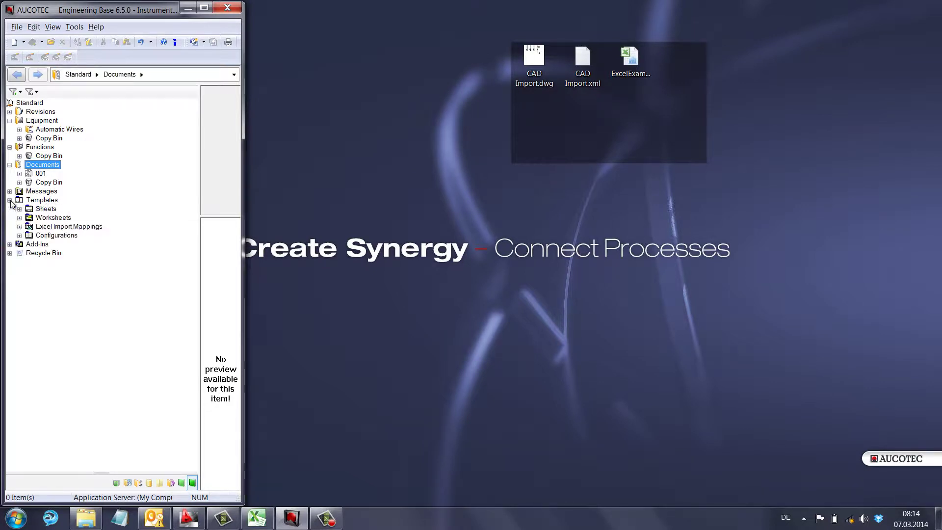
left_click(20, 209)
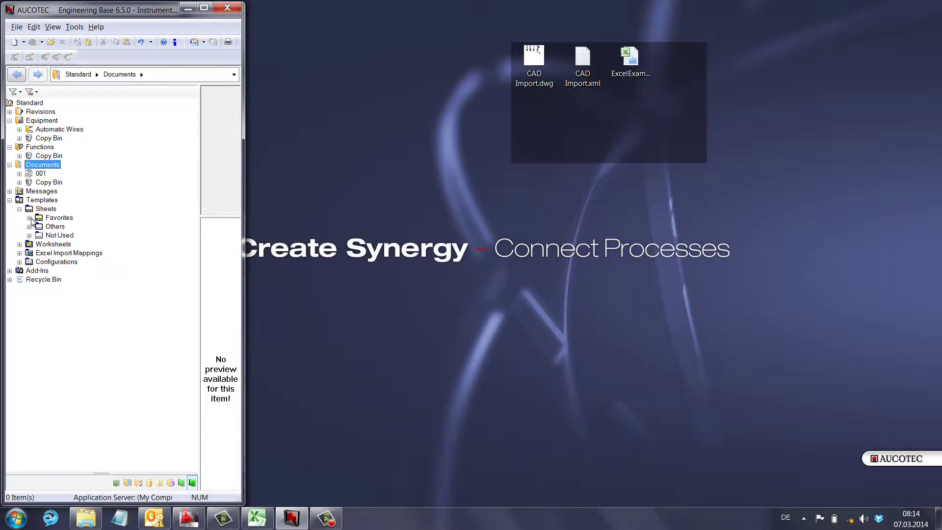
left_click(29, 218)
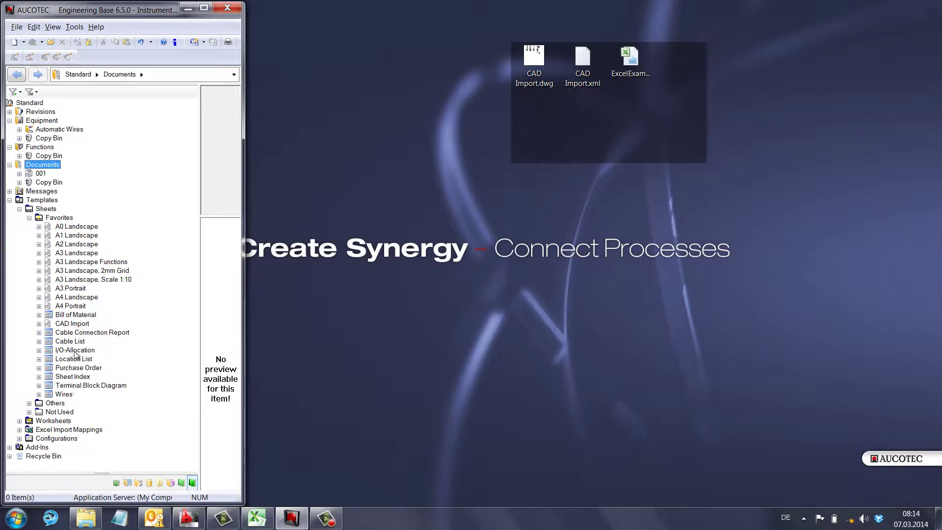
left_click(72, 324)
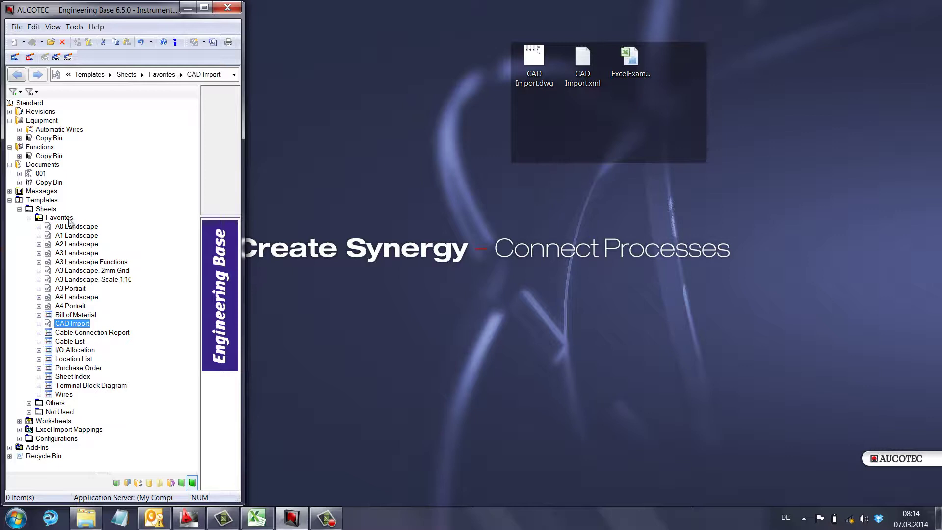
double_click(72, 324)
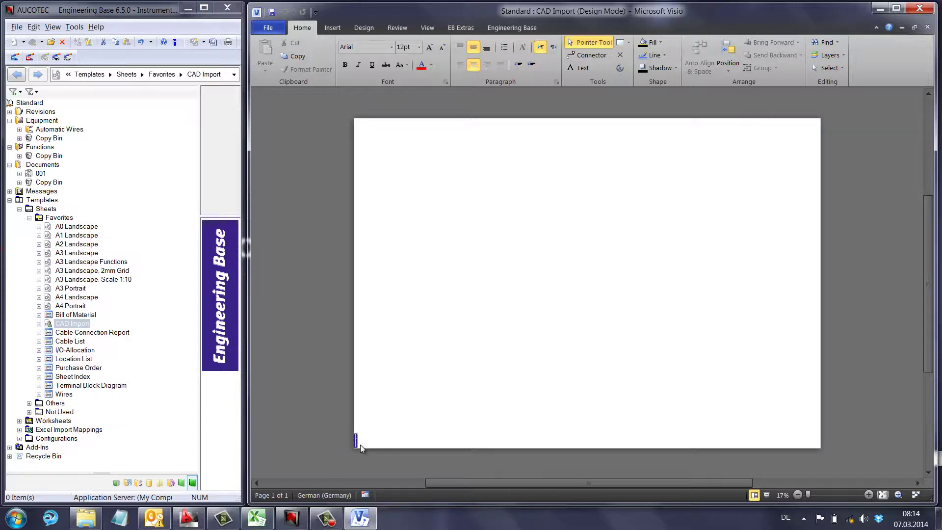
left_click(918, 7)
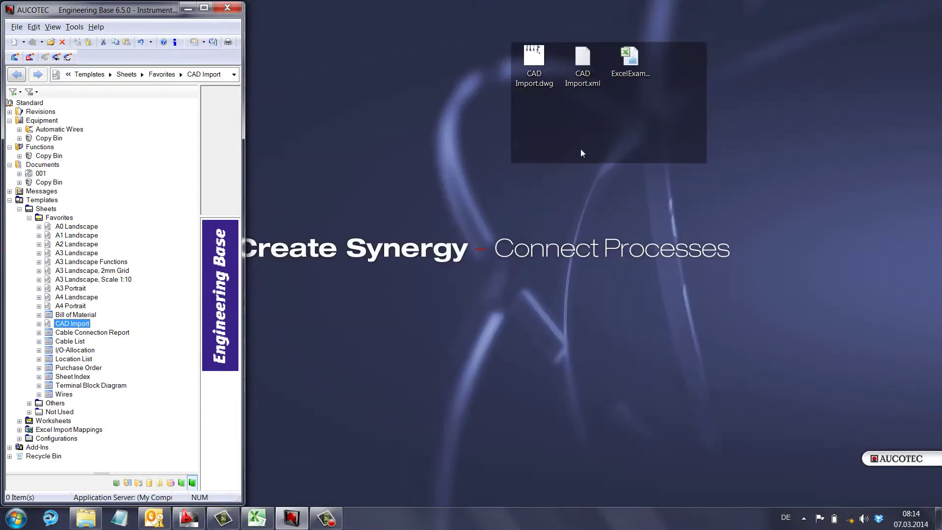
left_click(30, 217)
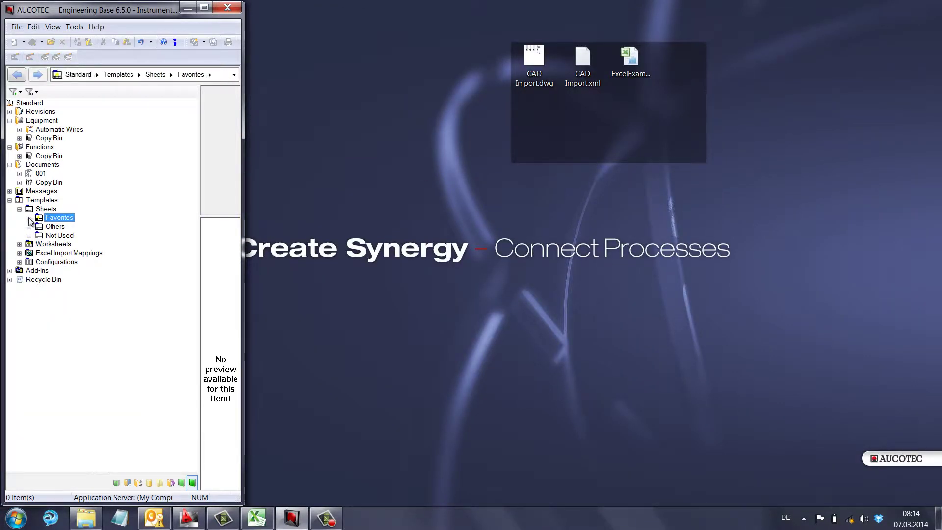
left_click(29, 218)
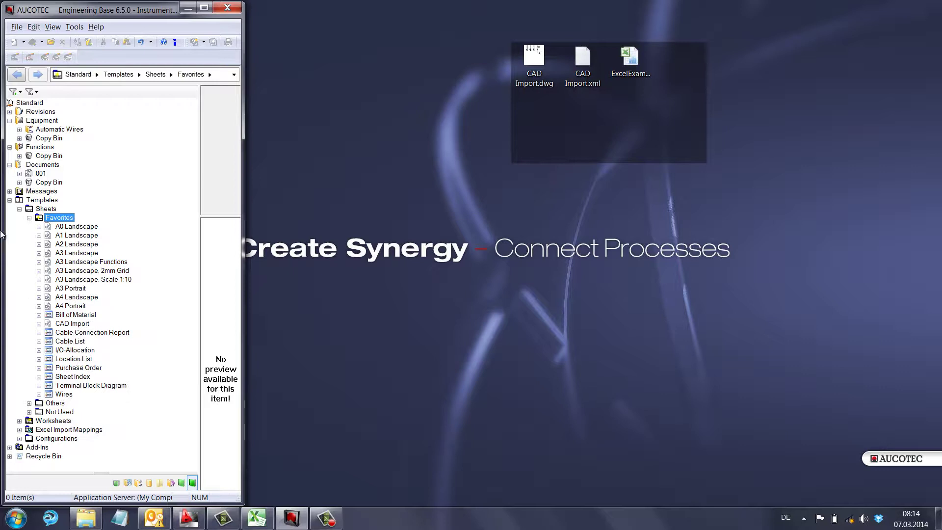
left_click(29, 217)
left_click(20, 208)
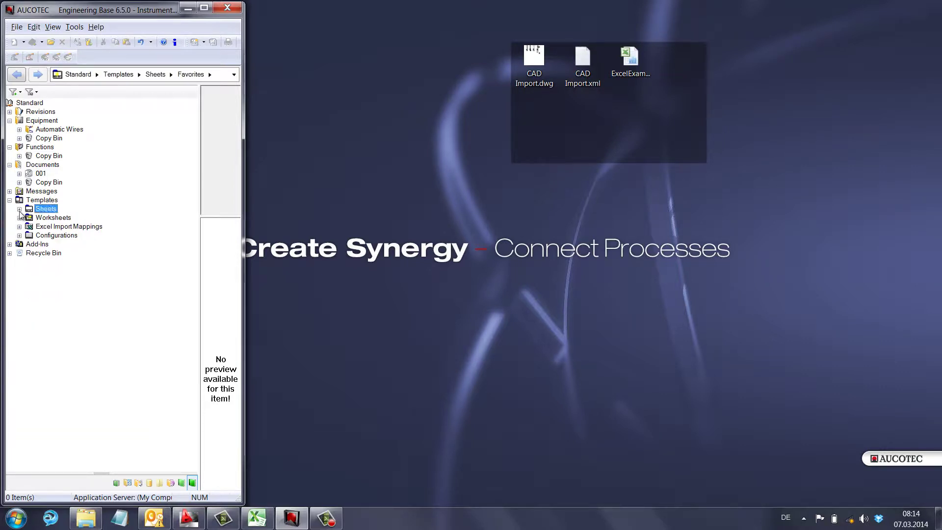
left_click(9, 200)
Run the Advanced CAD Import macro on drawing 001.
left_click(39, 173)
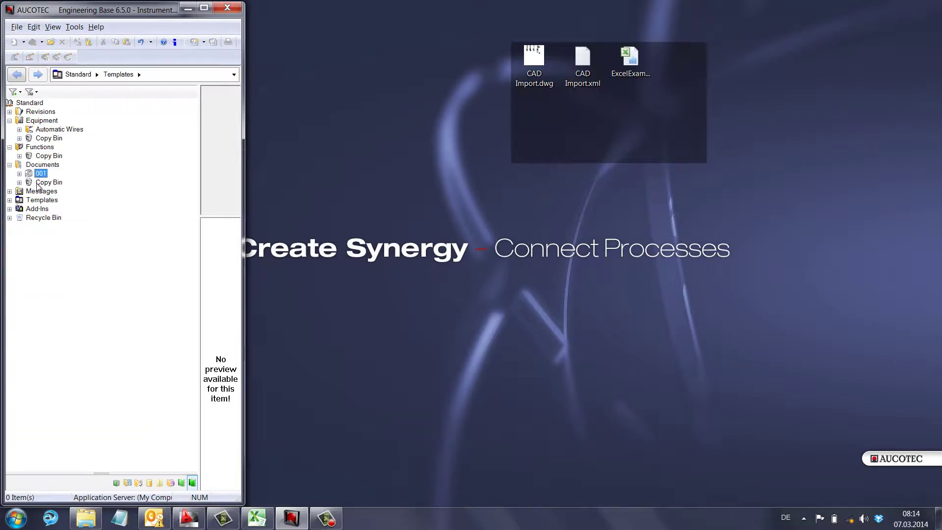
right_click(40, 174)
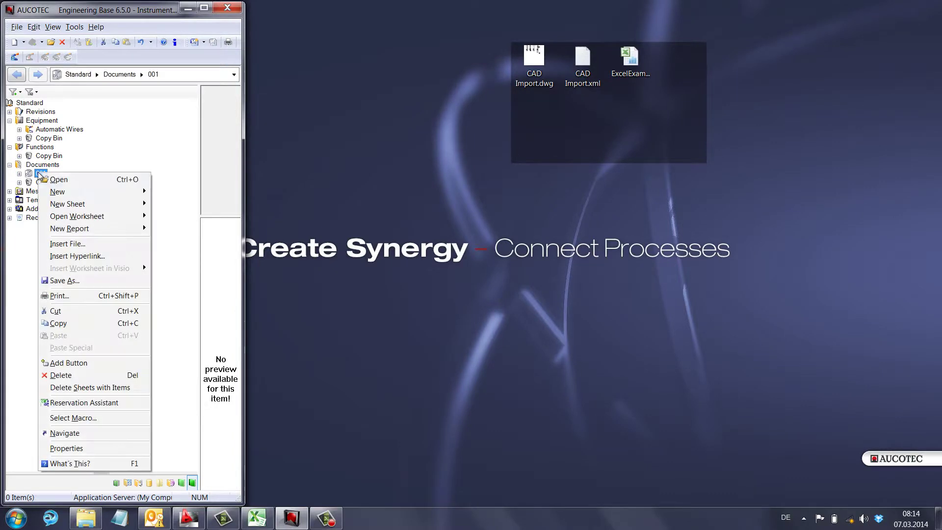
left_click(93, 418)
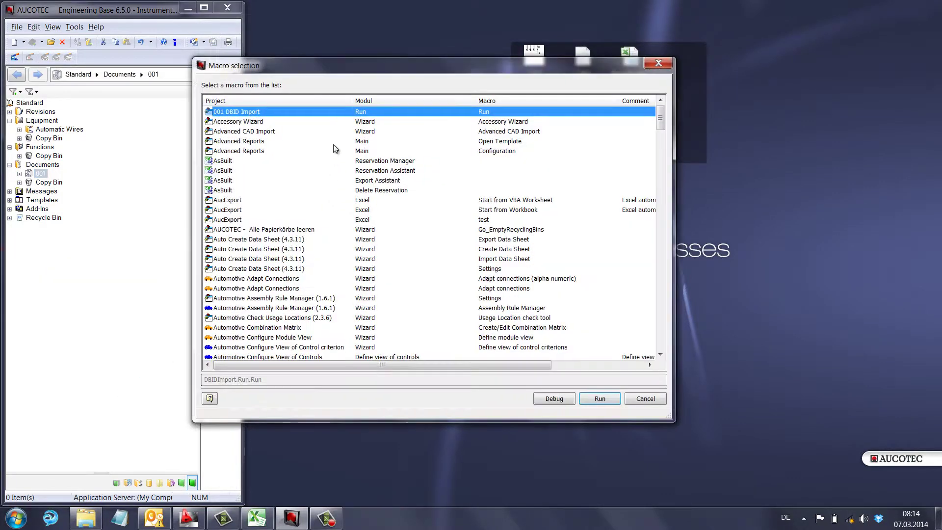
left_click(234, 131)
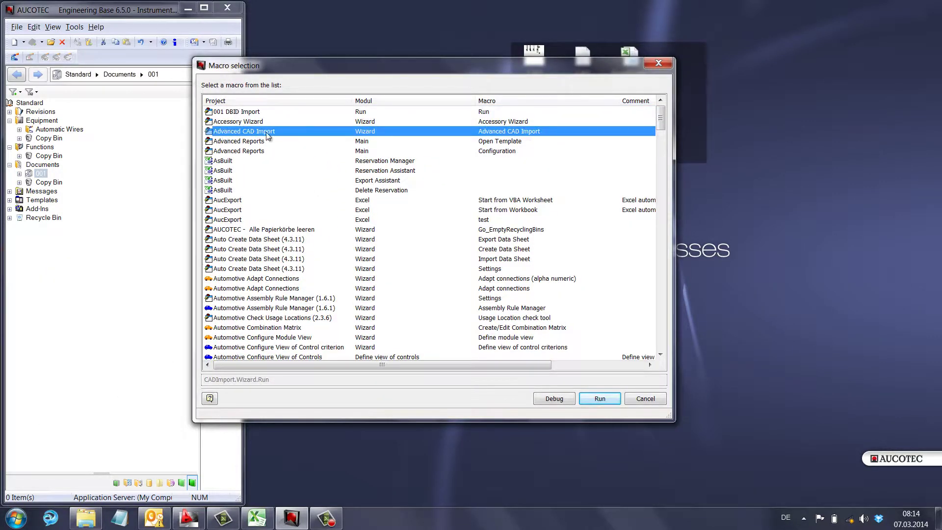
left_click(606, 402)
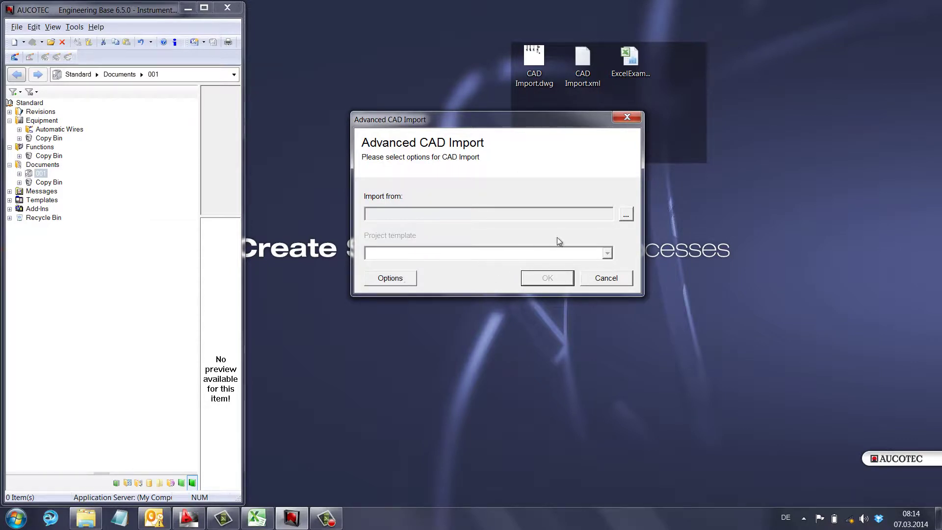
Choose the file CAD Import.dwg from the Desktop as the import source.
left_click(628, 215)
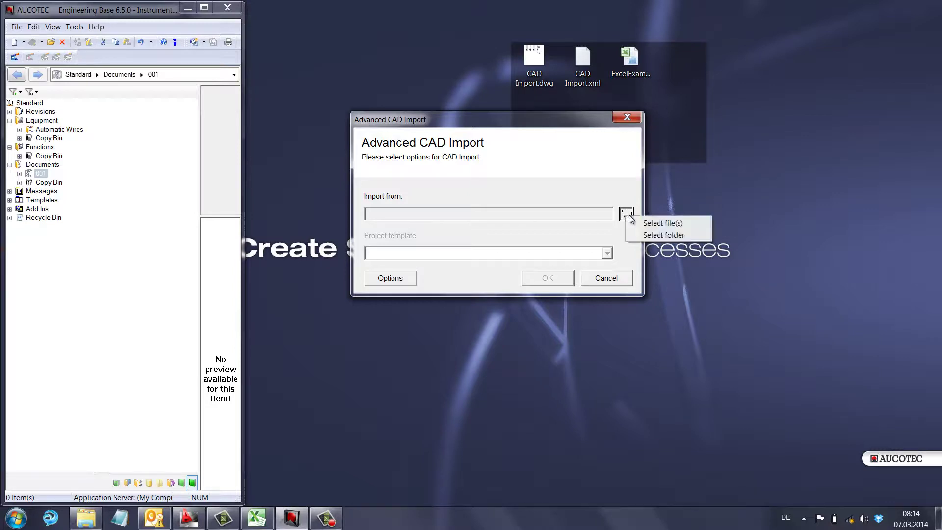
left_click(677, 223)
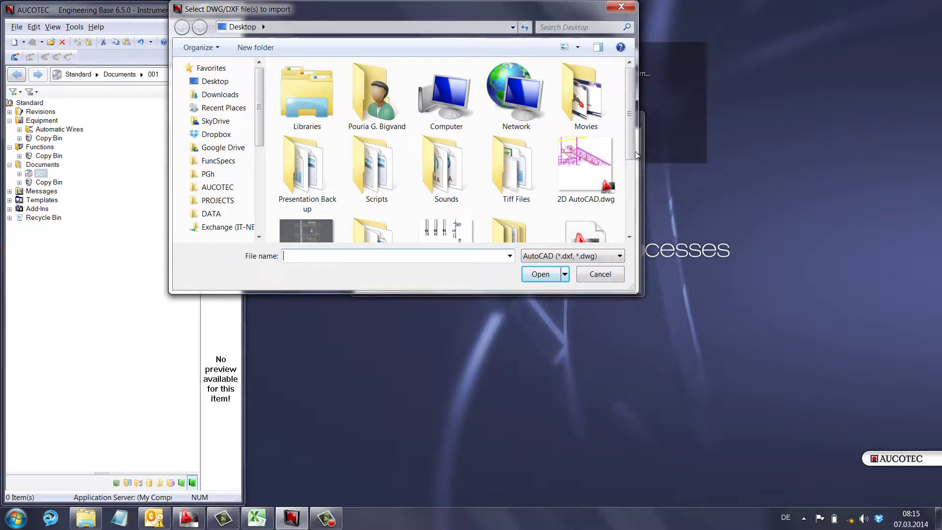
left_click_drag(631, 139, 638, 212)
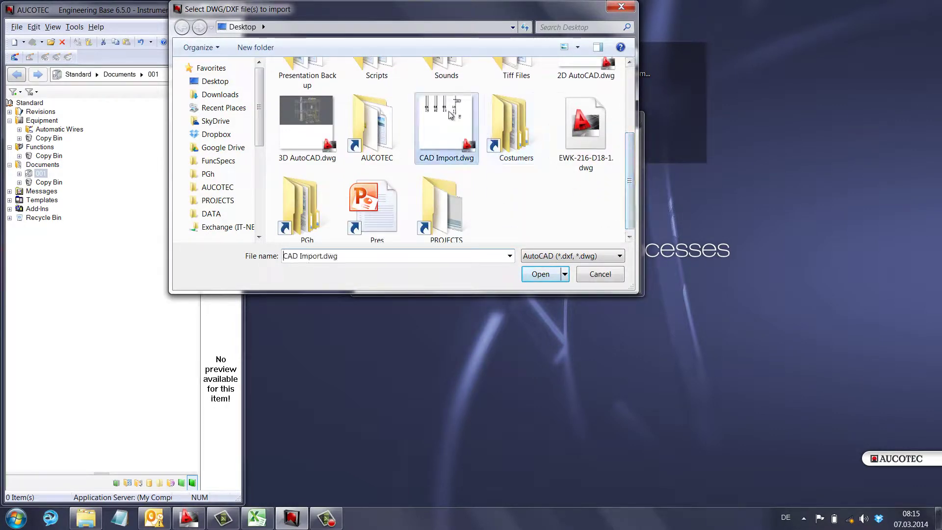
double_click(461, 120)
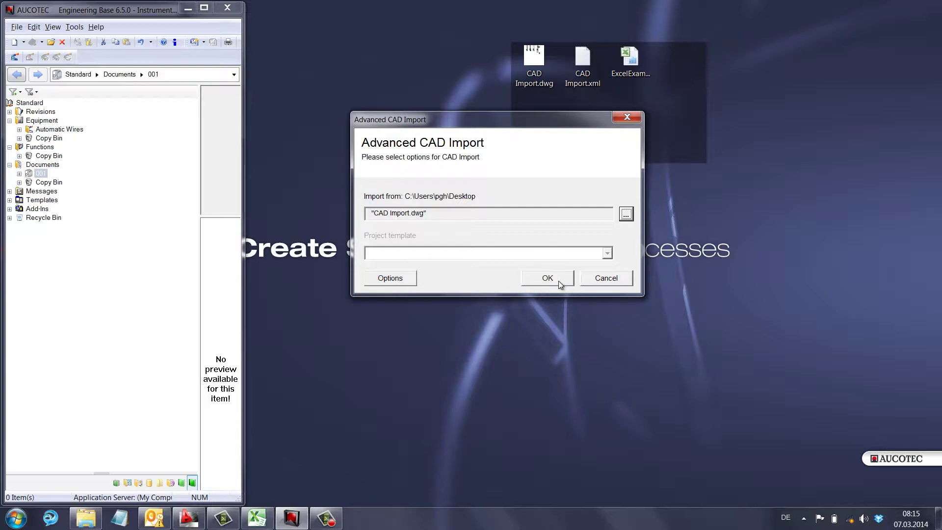
Review the Graphics settings in the import options and set the sheet template for drawings to CAD Import.
left_click(401, 280)
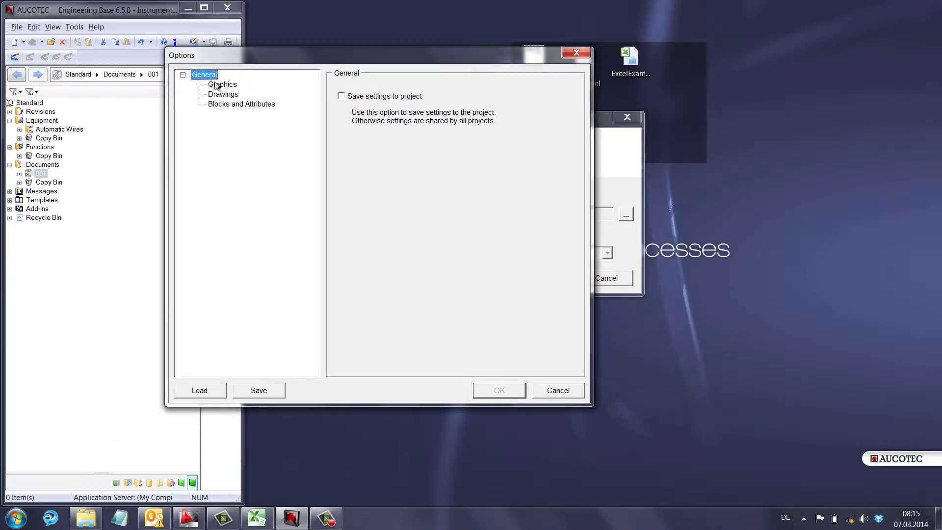
left_click(222, 85)
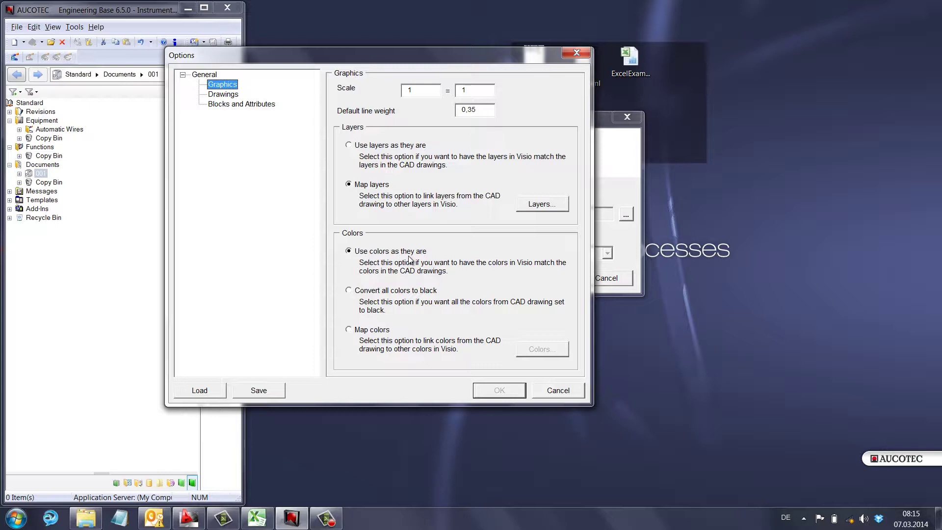
left_click(228, 94)
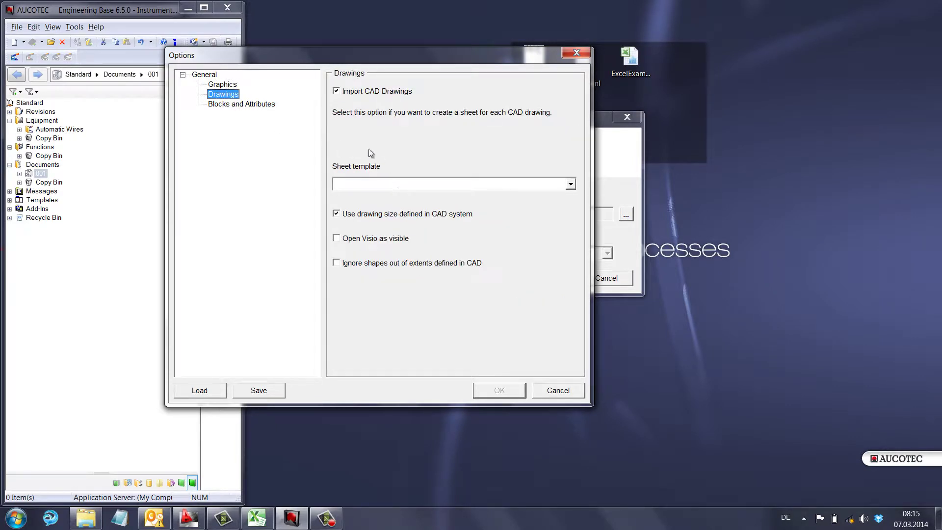
left_click(571, 184)
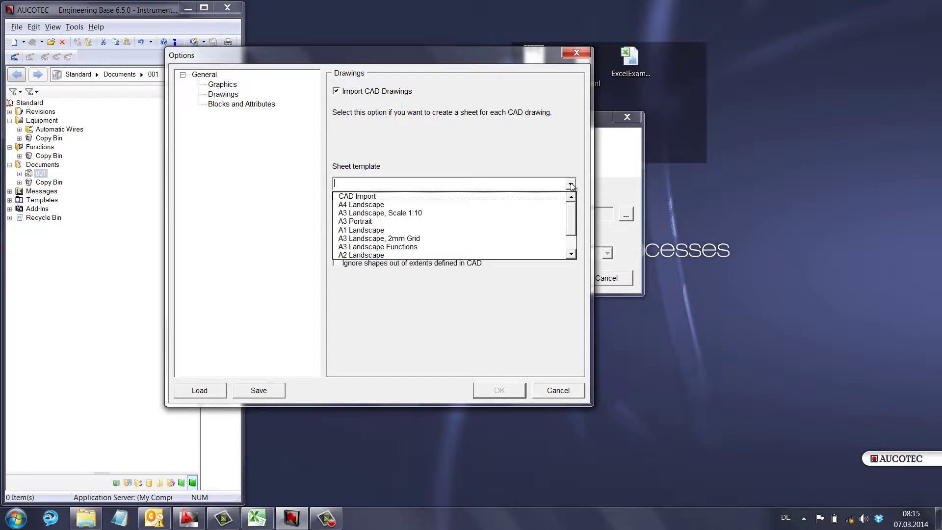
left_click(363, 197)
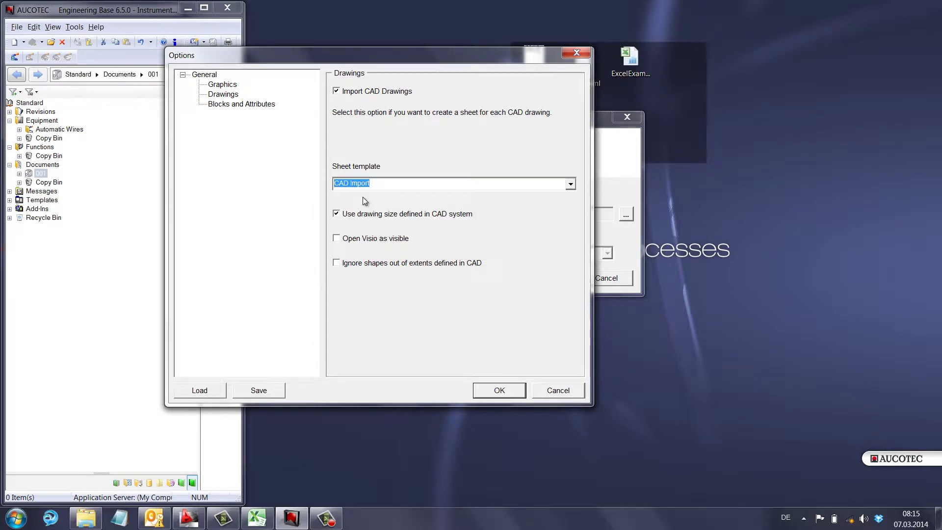
left_click(570, 186)
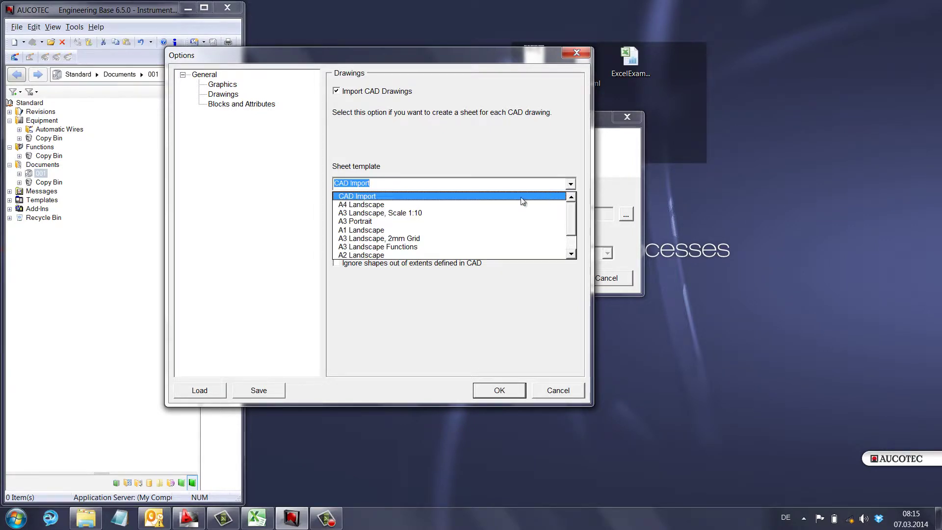
left_click(448, 199)
Clear all existing block entries from the blocks mapping list, including the __PHTEXT_ row, and accept the mapping.
left_click(234, 104)
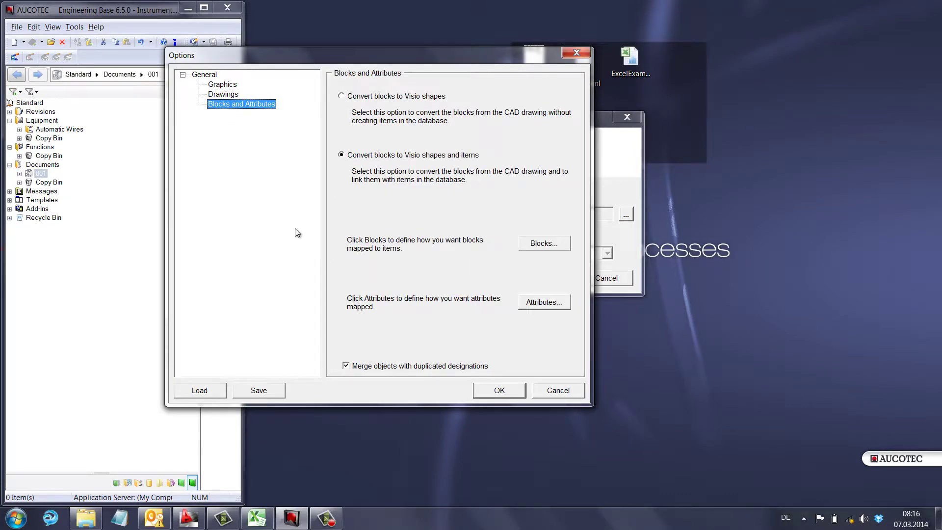
left_click(544, 244)
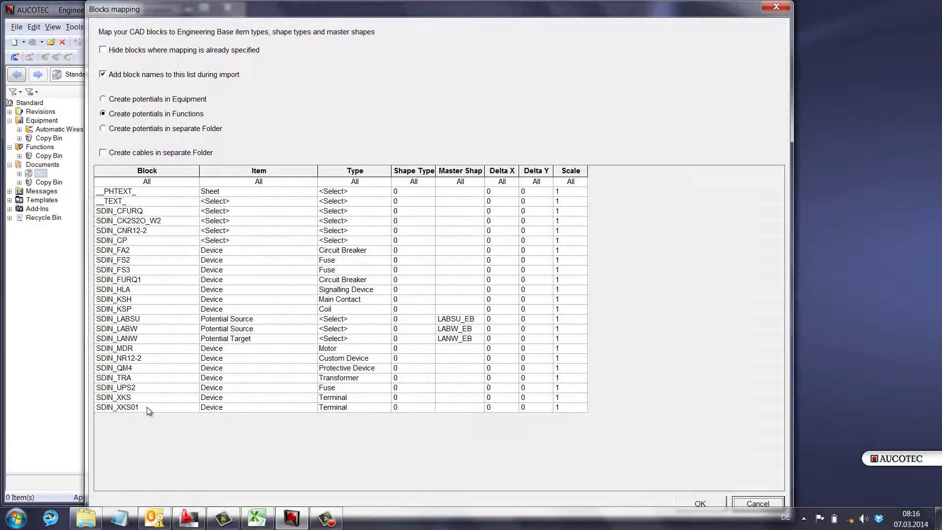
left_click(156, 191)
left_click(165, 408, "shift")
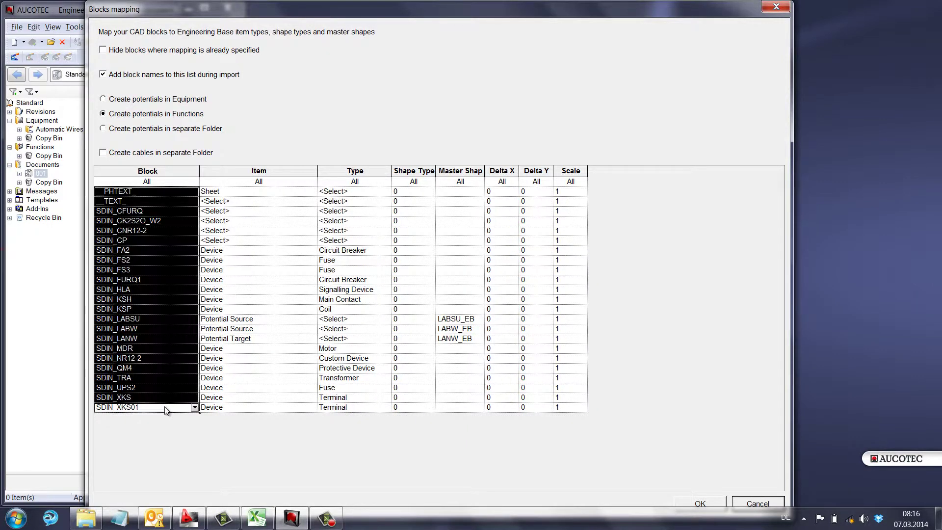
key("Delete")
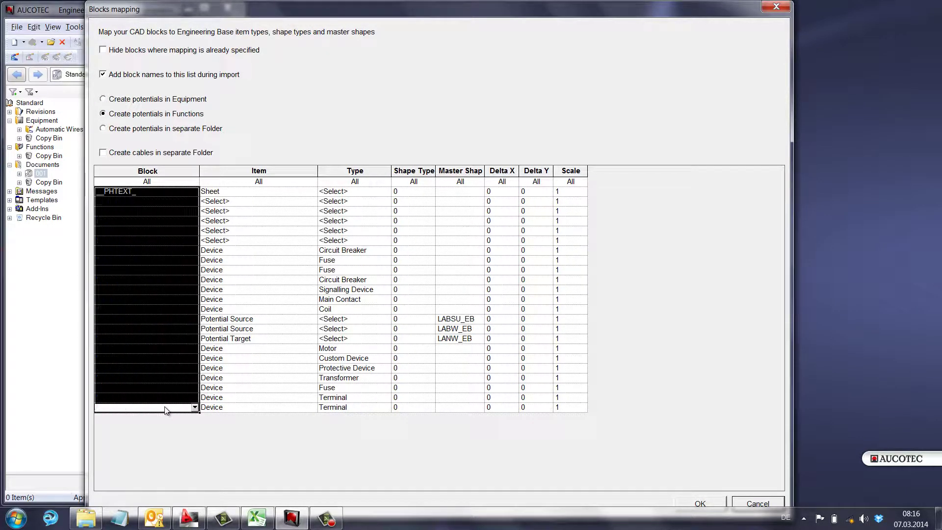
left_click(186, 193)
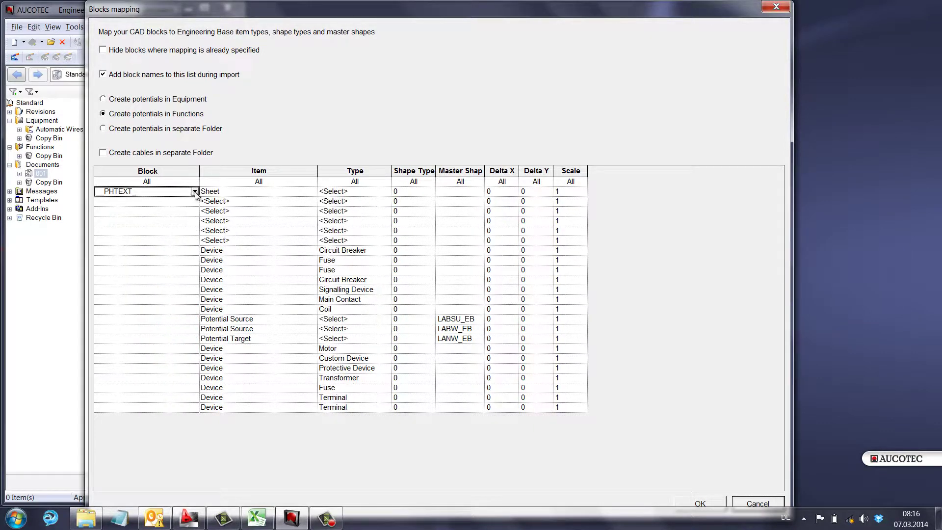
left_click(196, 191)
left_click(177, 218)
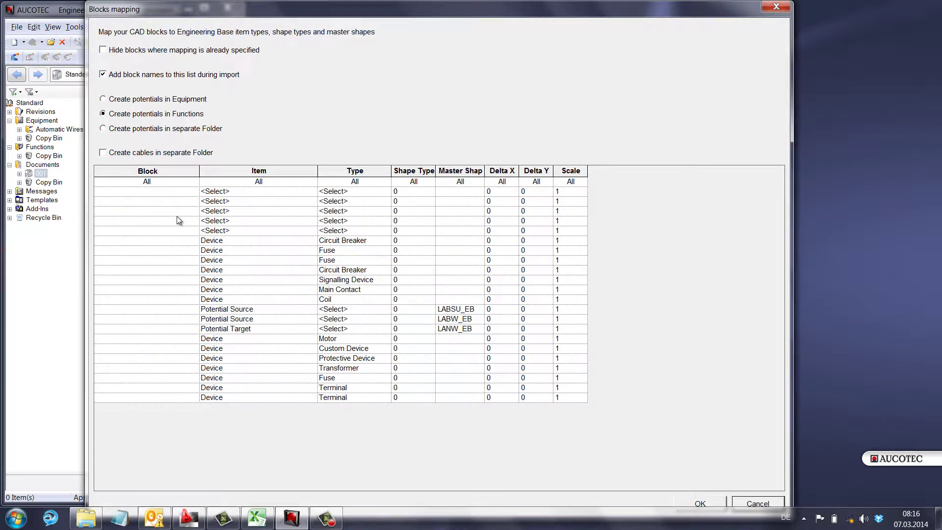
left_click(714, 502)
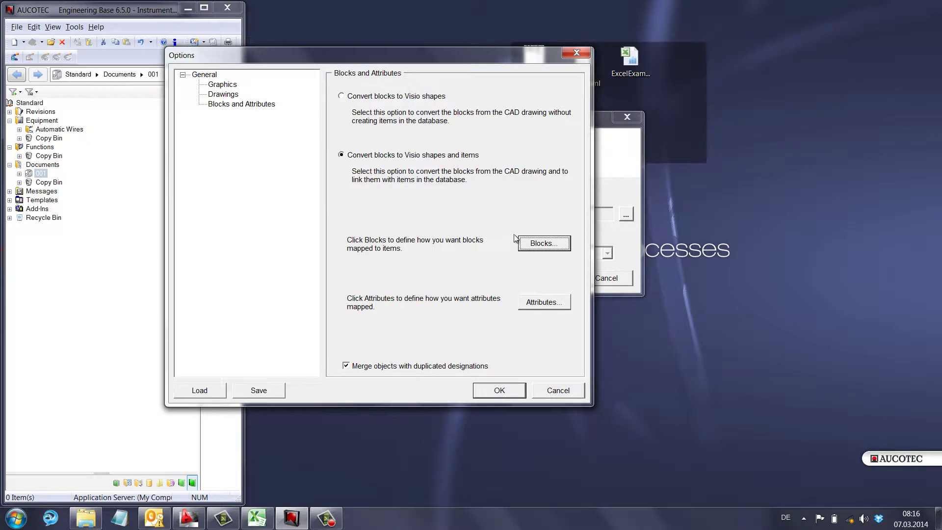
Recheck the blocks mapping list, accept the import options and start the import of CAD Import.dwg.
left_click(545, 244)
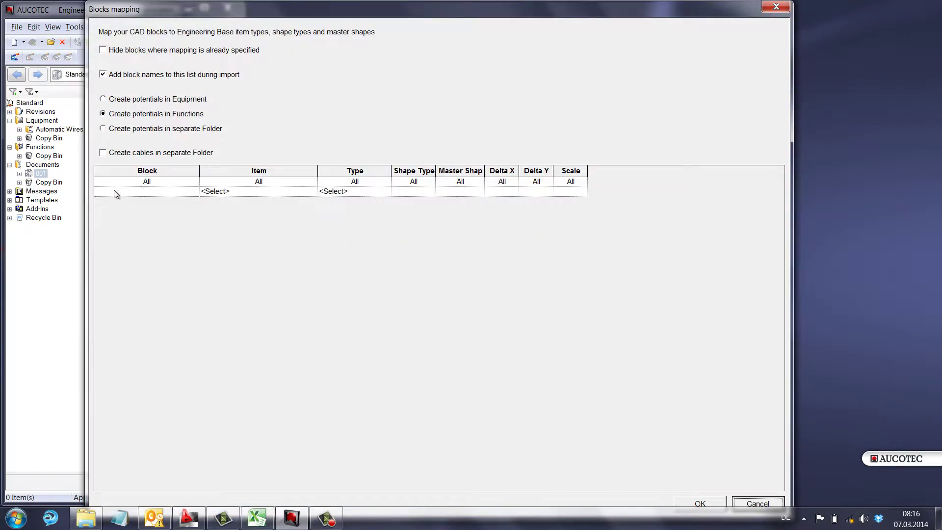
left_click(712, 502)
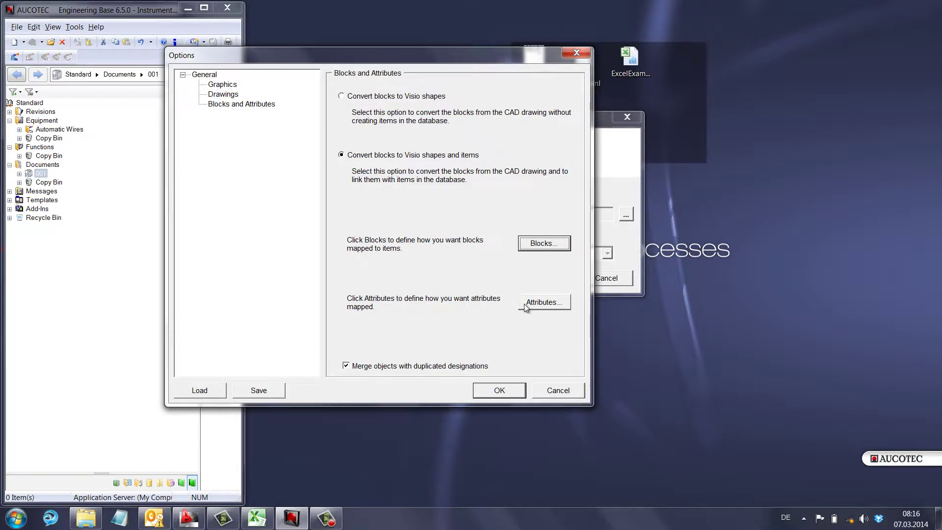
left_click(505, 390)
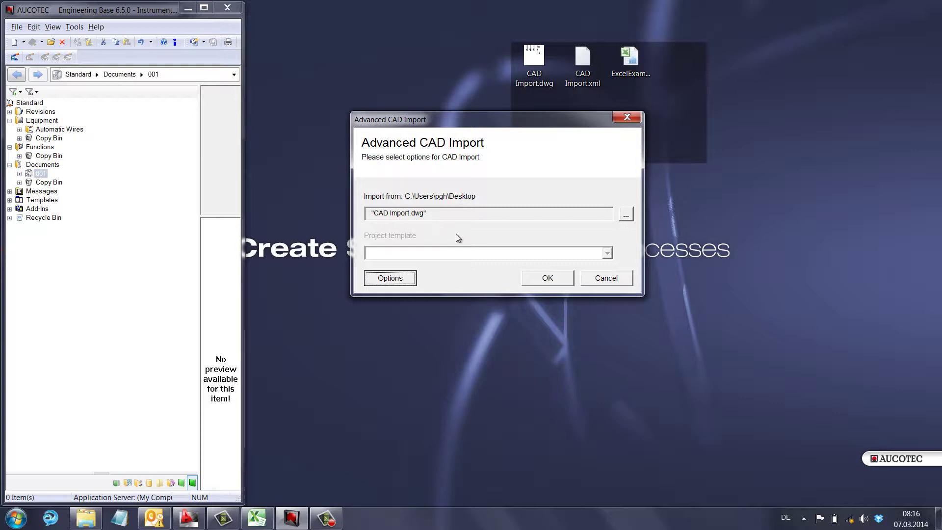
left_click(555, 281)
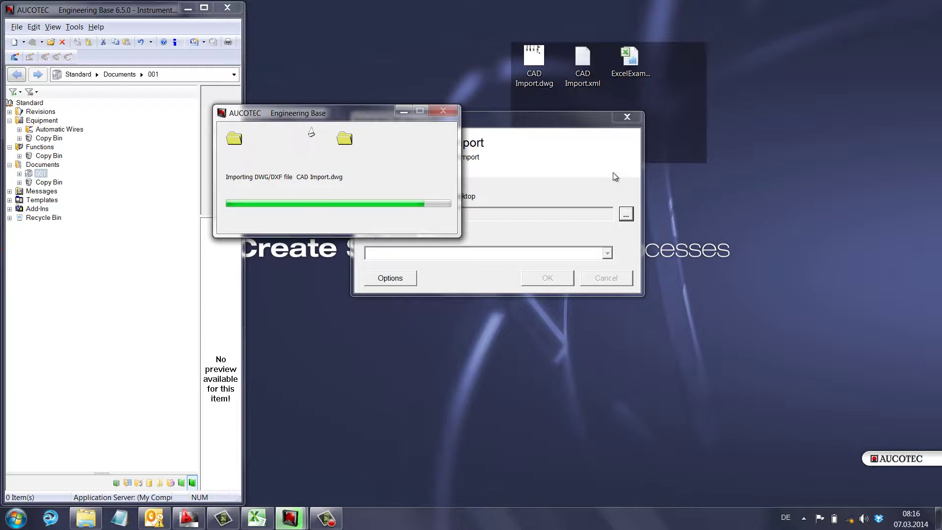
Open the imported CAD Import sheet under drawing 001 in Visio to inspect it, and close Visio.
left_click(19, 173)
left_click(59, 182)
double_click(60, 181)
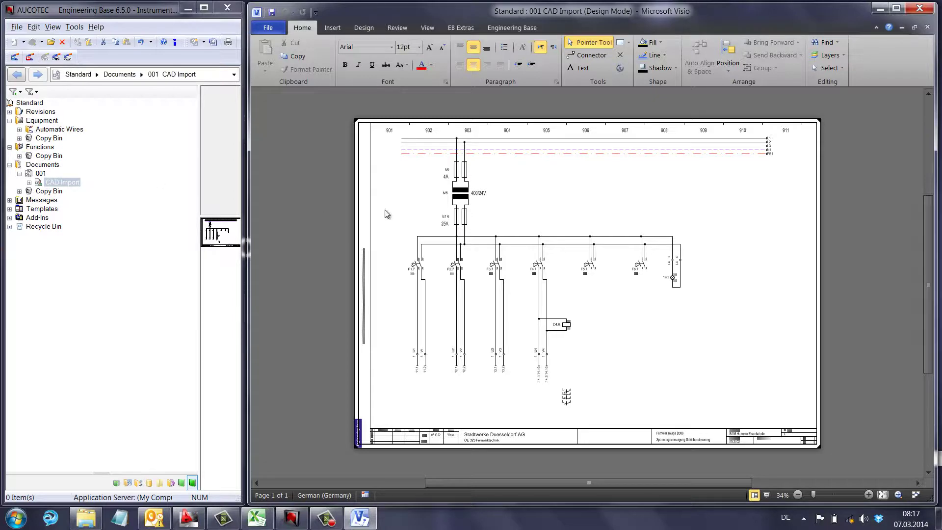
left_click(919, 8)
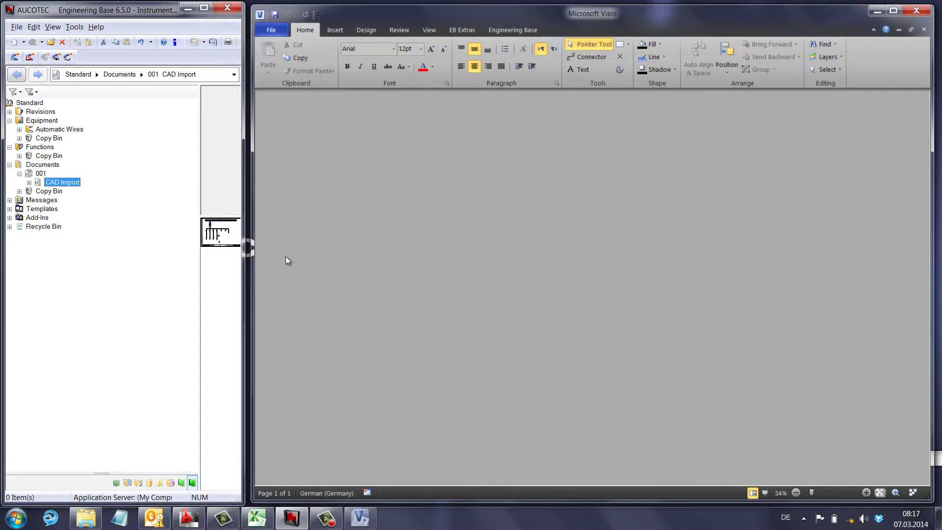
Delete the CAD Import sheet from drawing 001.
right_click(50, 182)
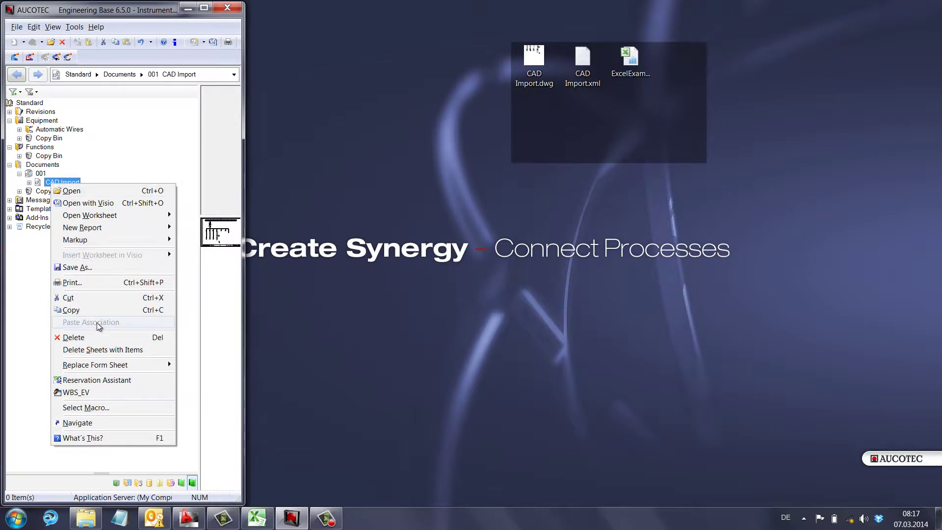
left_click(96, 338)
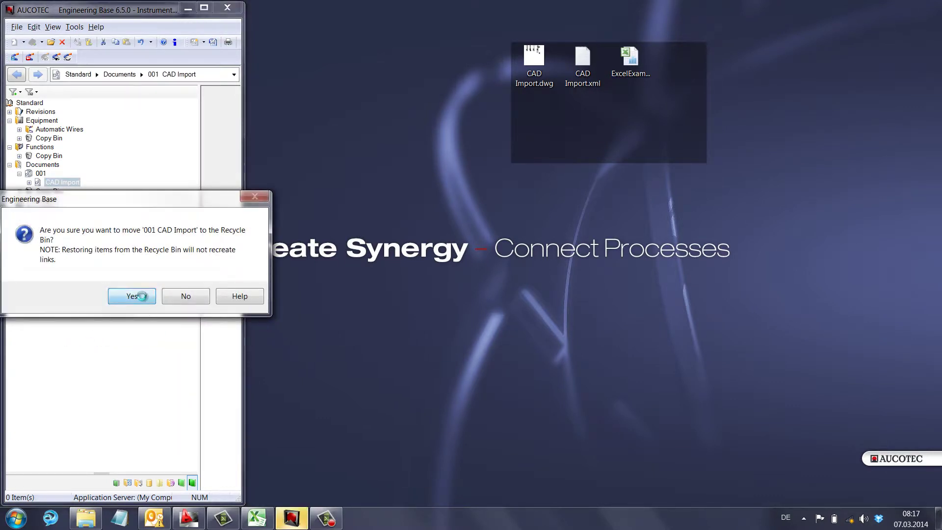
left_click(141, 296)
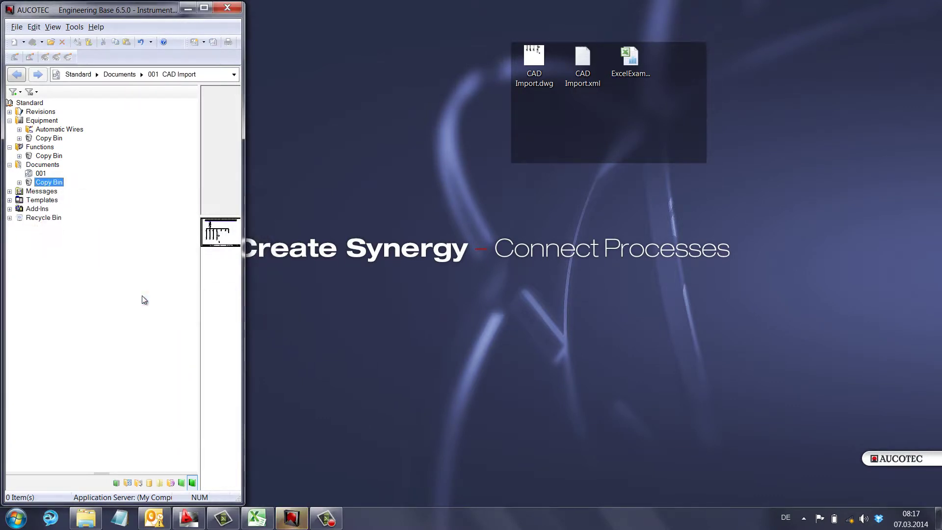
Run the Advanced CAD Import macro on drawing 001 again.
left_click(39, 173)
right_click(39, 173)
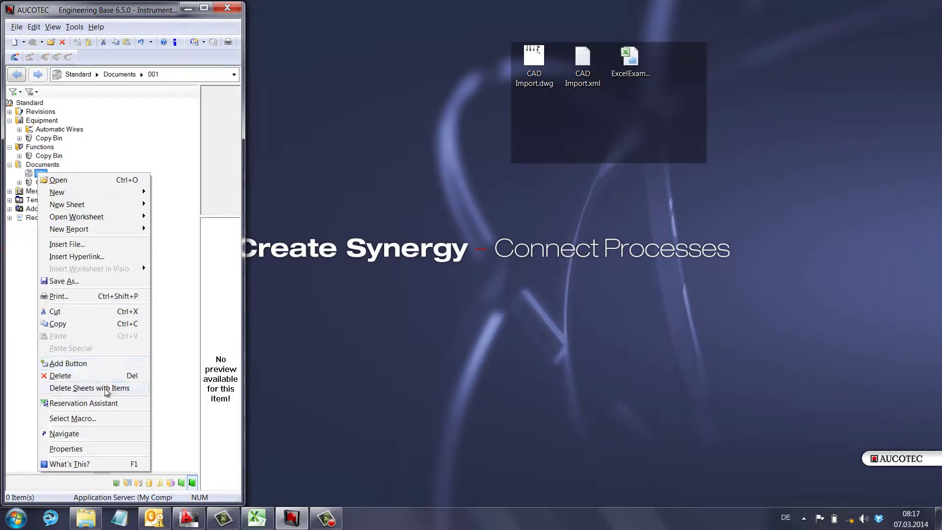
left_click(103, 418)
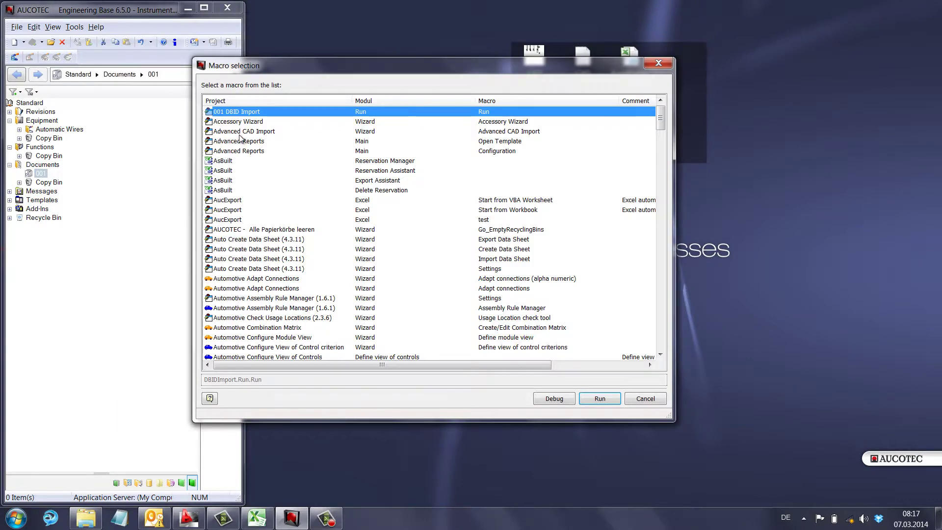
double_click(240, 132)
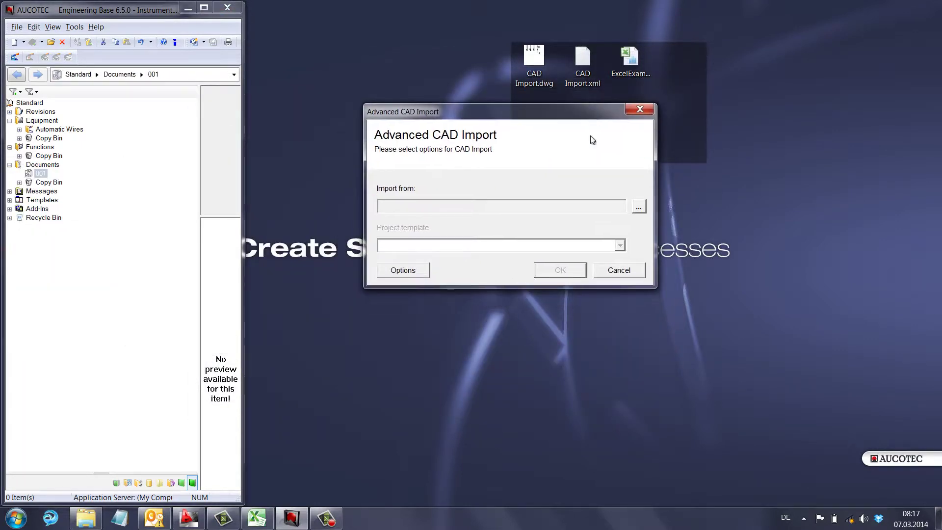
Select CAD Import.dwg on the Desktop as the file for the repeated import.
left_click(639, 210)
left_click(670, 215)
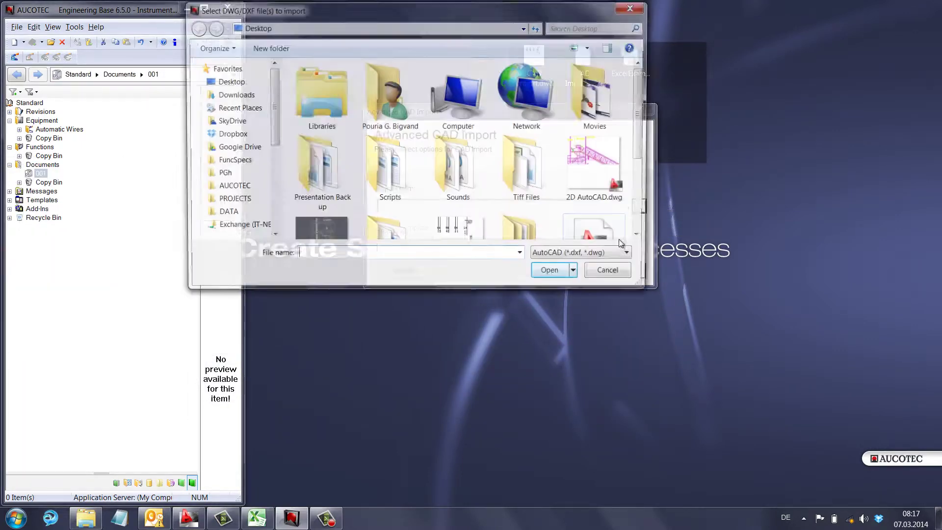
left_click_drag(643, 156, 636, 196)
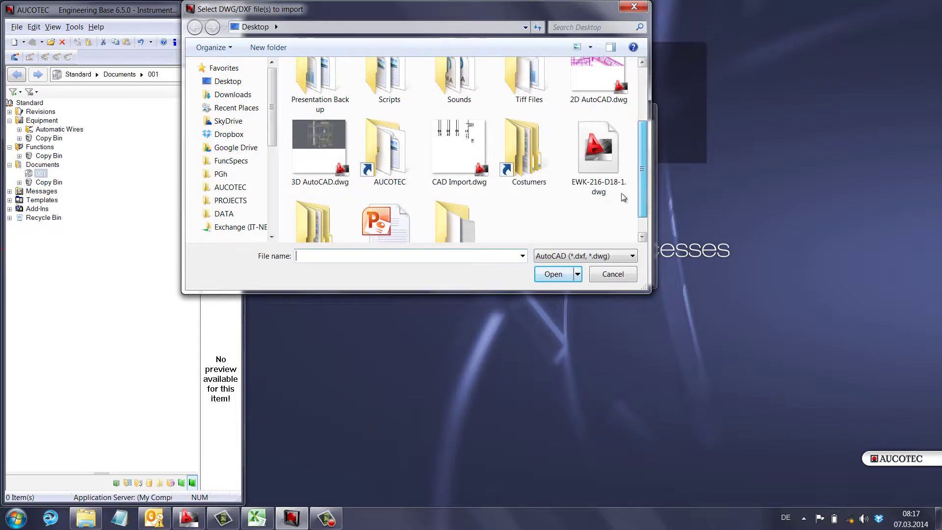
double_click(447, 148)
Go through the Graphics and Drawings import options and open the blocks mapping under Blocks and Attributes.
left_click(399, 272)
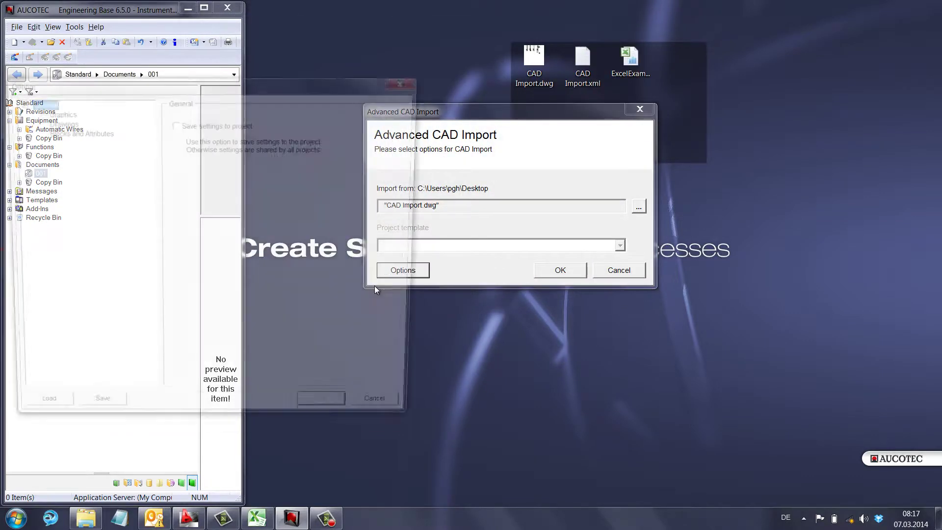
left_click(225, 101)
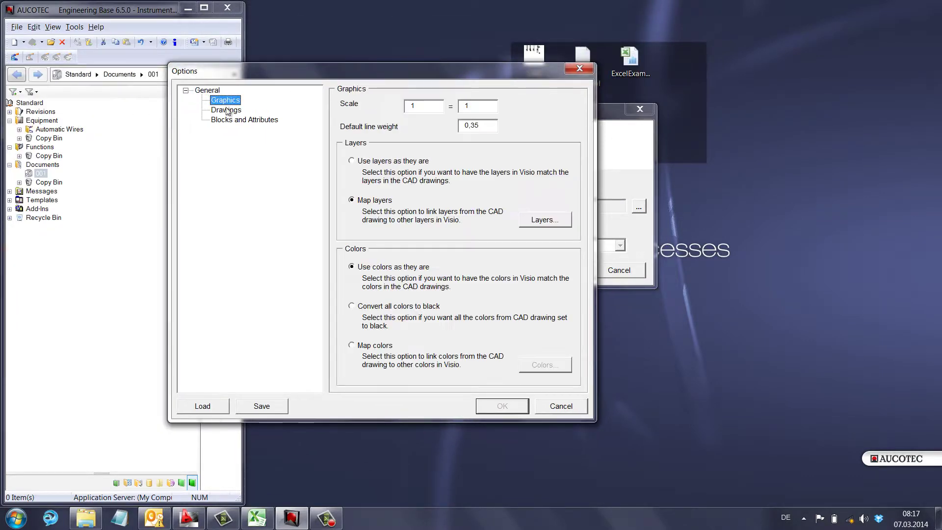
left_click(227, 110)
left_click(228, 120)
left_click(532, 260)
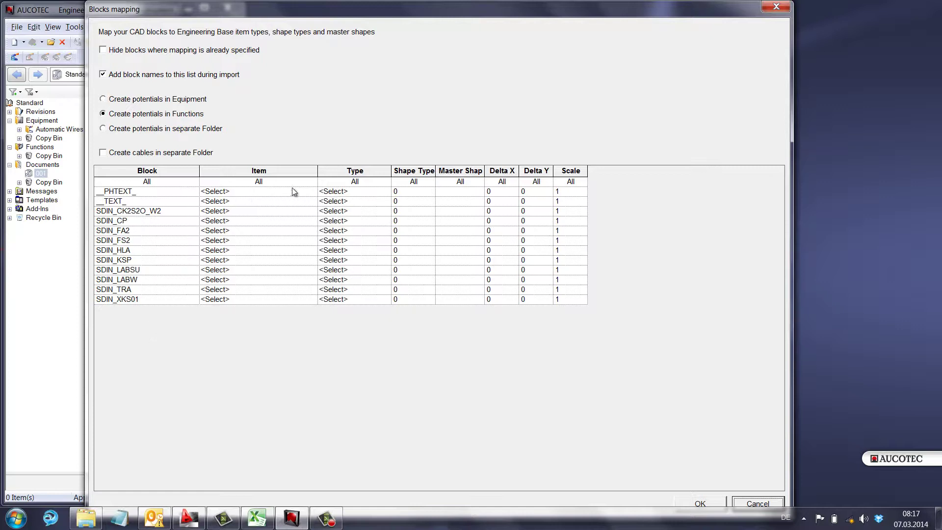
Map the block __PHTEXT_ to the item Device with the type Capacitor.
left_click(314, 193)
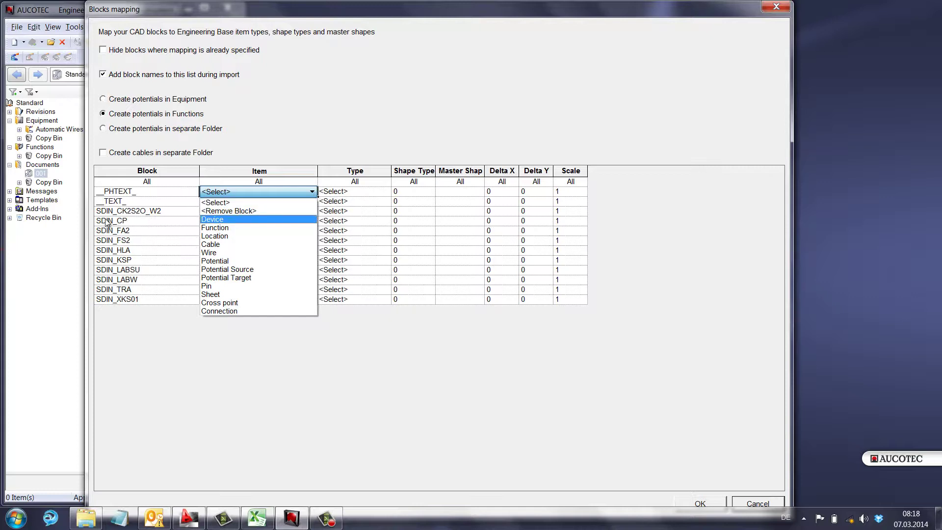
left_click(243, 220)
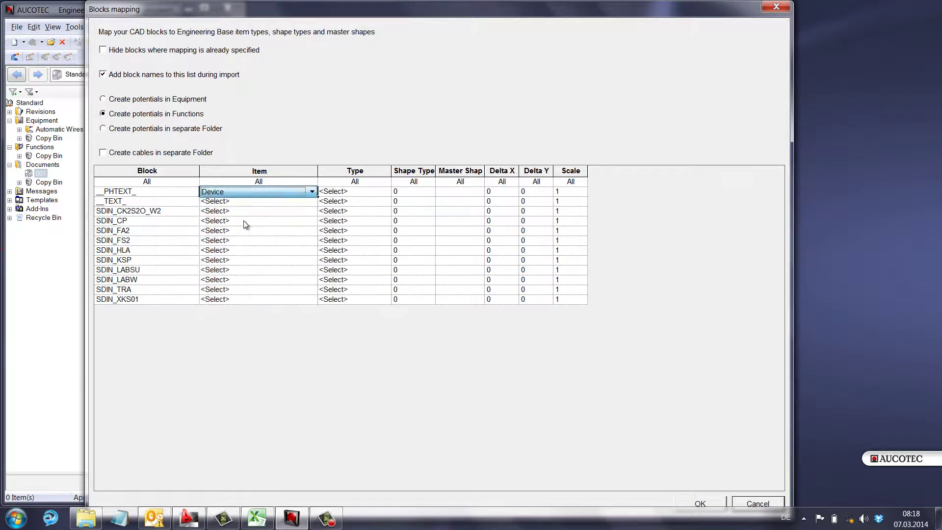
left_click(386, 192)
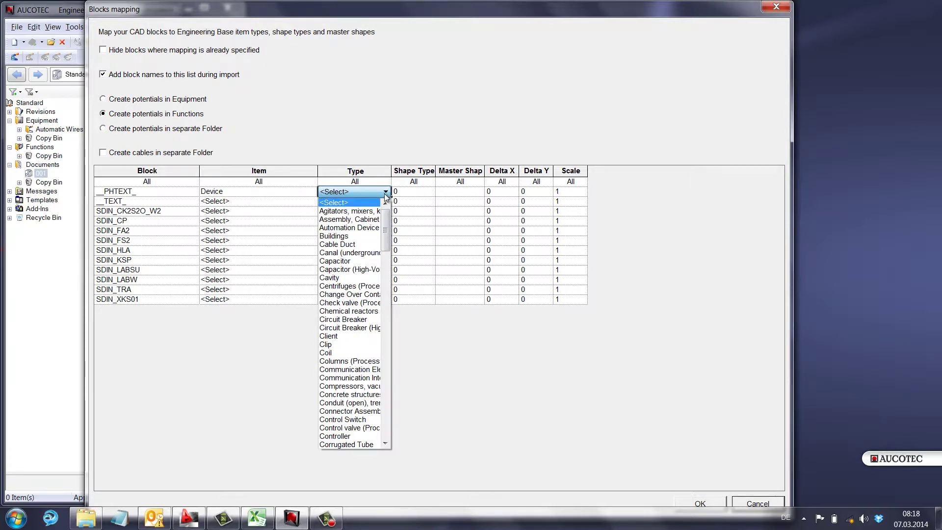
left_click(351, 261)
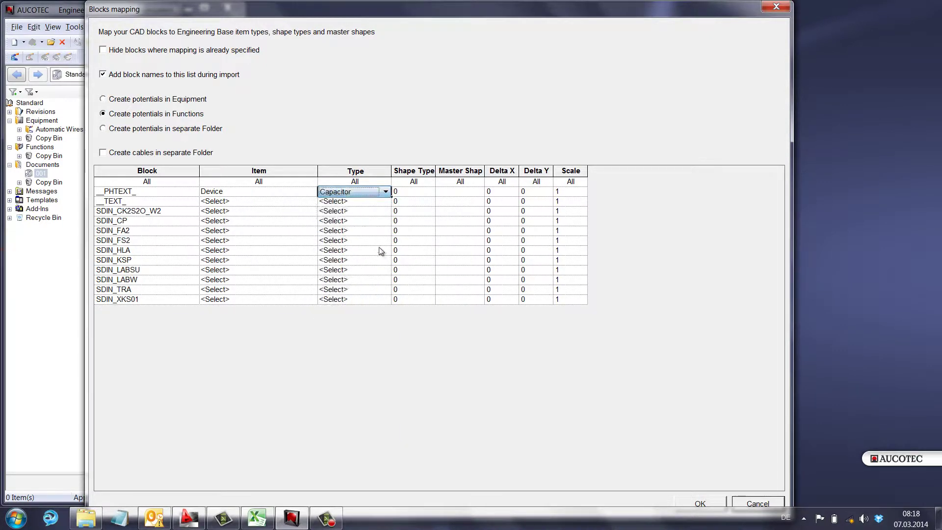
left_click(433, 197)
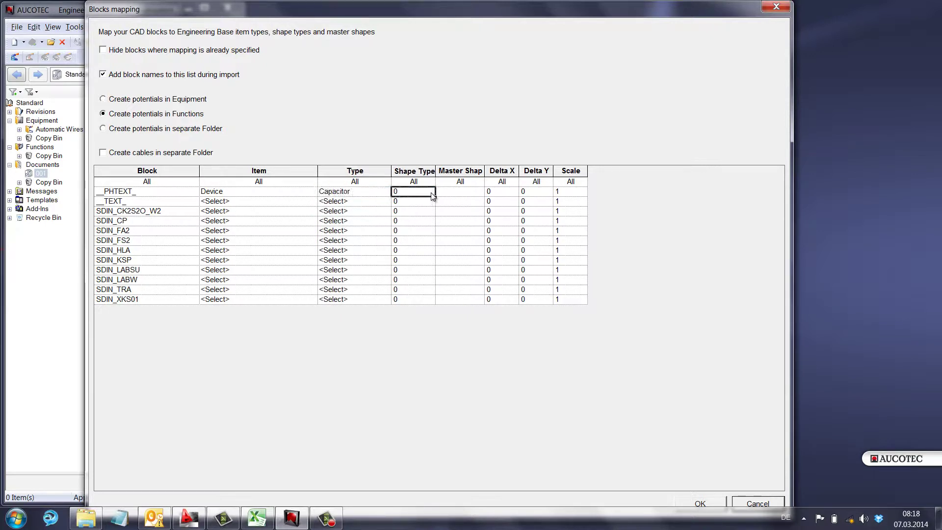
Discard the manual entries and close the blocks mapping.
left_click(453, 194)
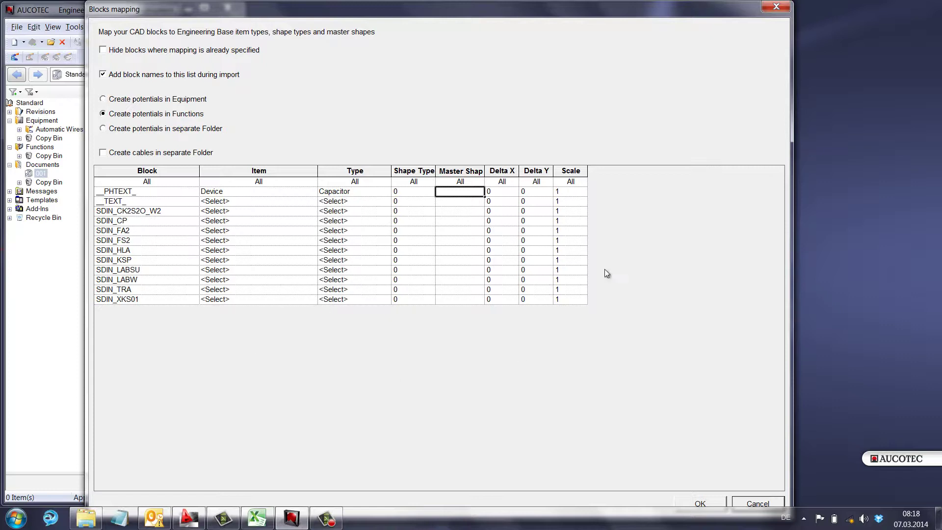
mouse_move(712, 3)
left_mouse_down()
mouse_move(702, 83)
mouse_move(720, 14)
left_mouse_up()
left_click(776, 434)
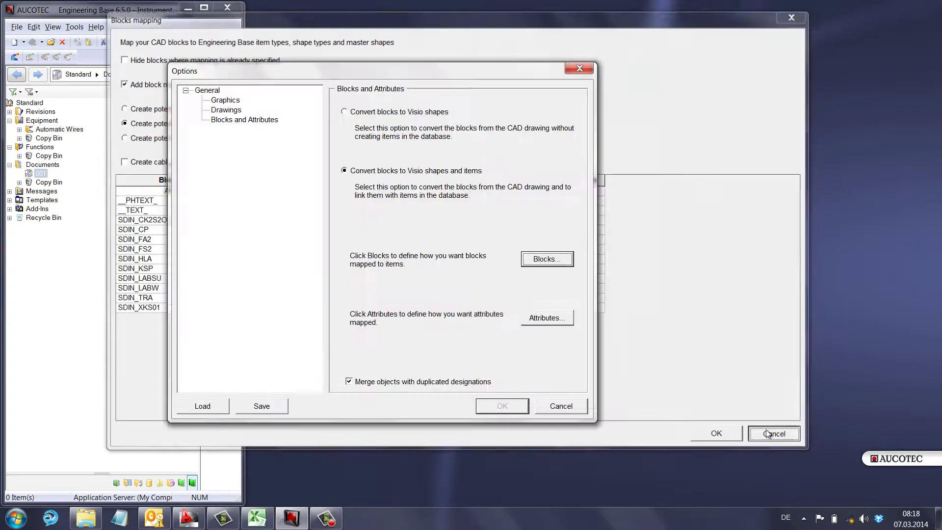
Load the import settings from CAD Import.xml on the Desktop and run the import of CAD Import.dwg.
left_click(209, 406)
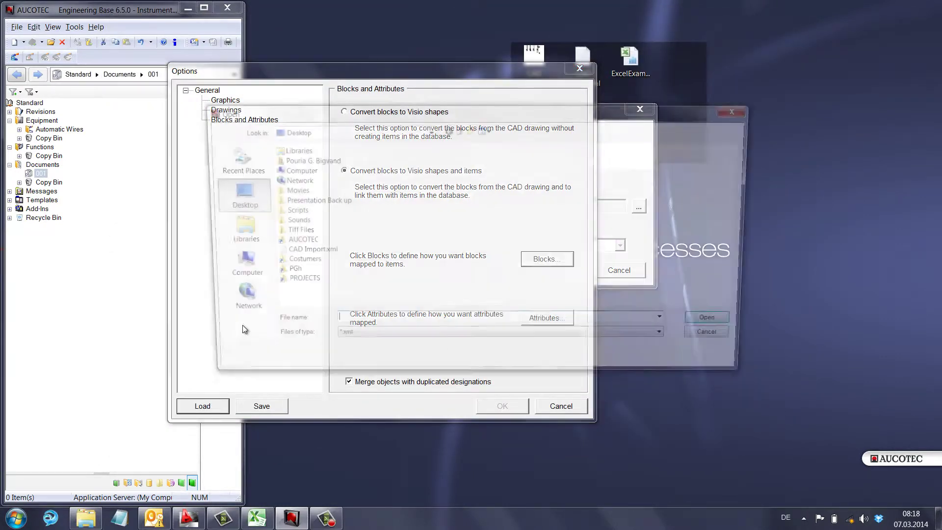
left_click(300, 254)
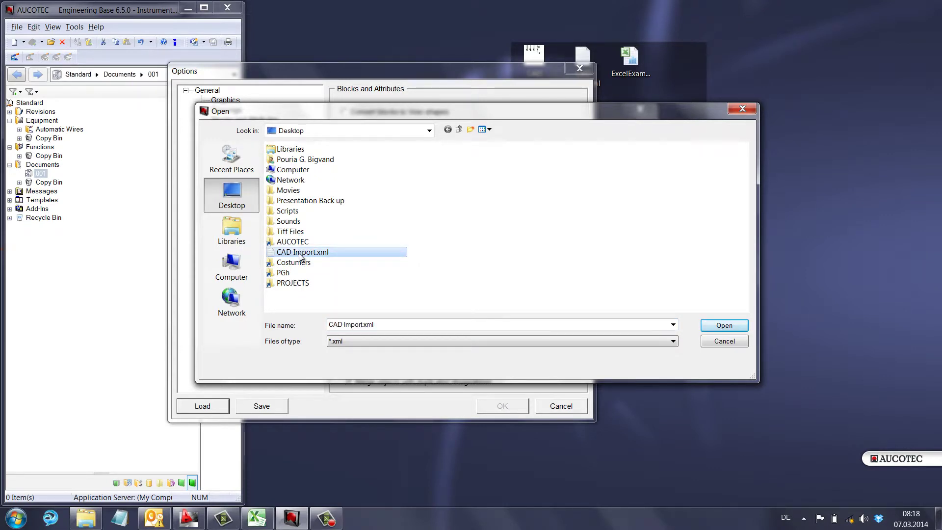
left_click(724, 326)
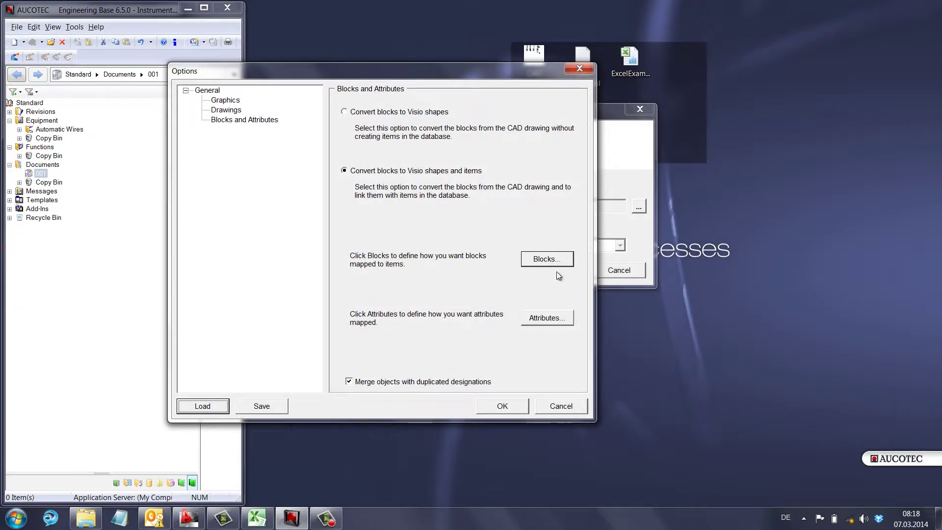
left_click(505, 405)
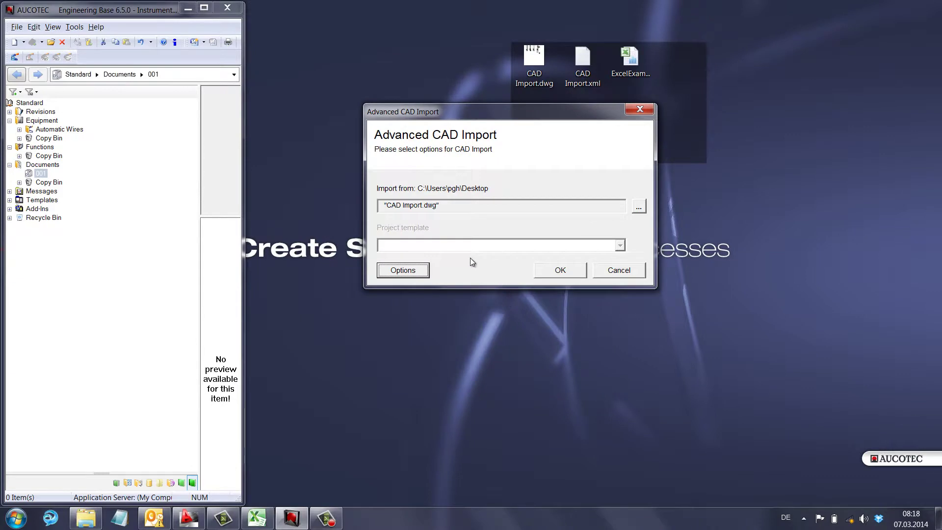
left_click(559, 270)
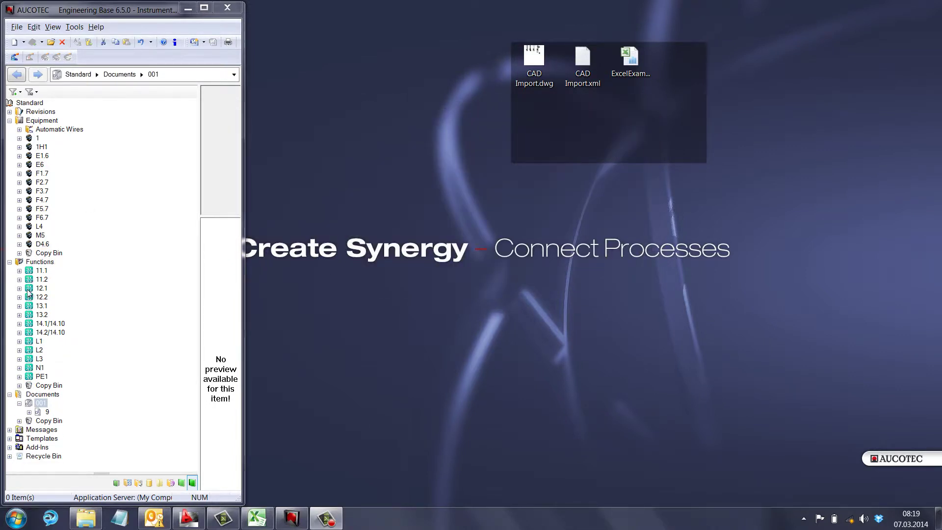
Open the imported sheet 9 under document 001, navigate from the transformer symbol to its Equipment device, and expand that device.
left_click(46, 412)
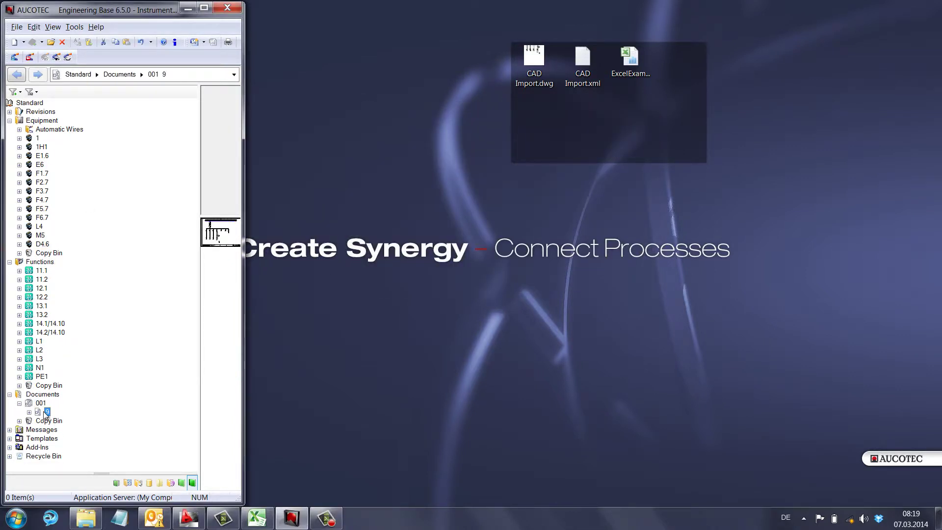
double_click(45, 413)
right_click(459, 200)
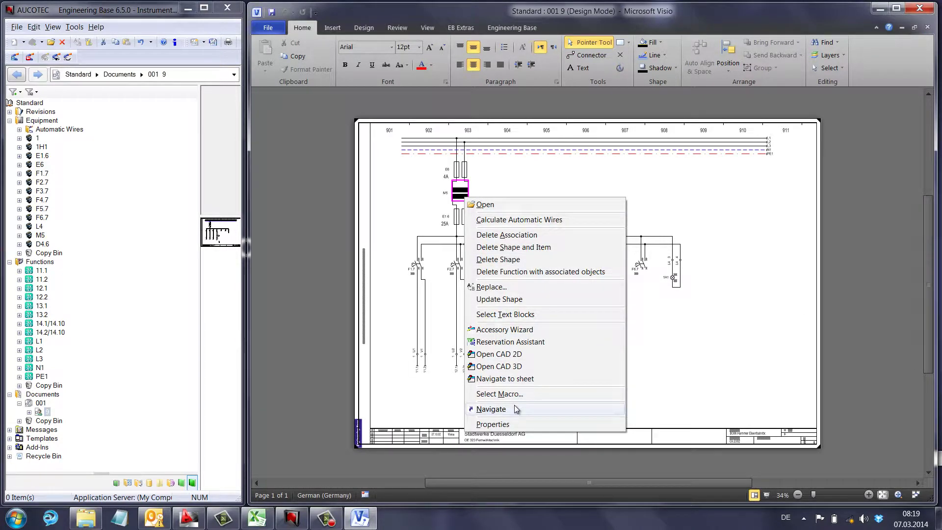
left_click(491, 409)
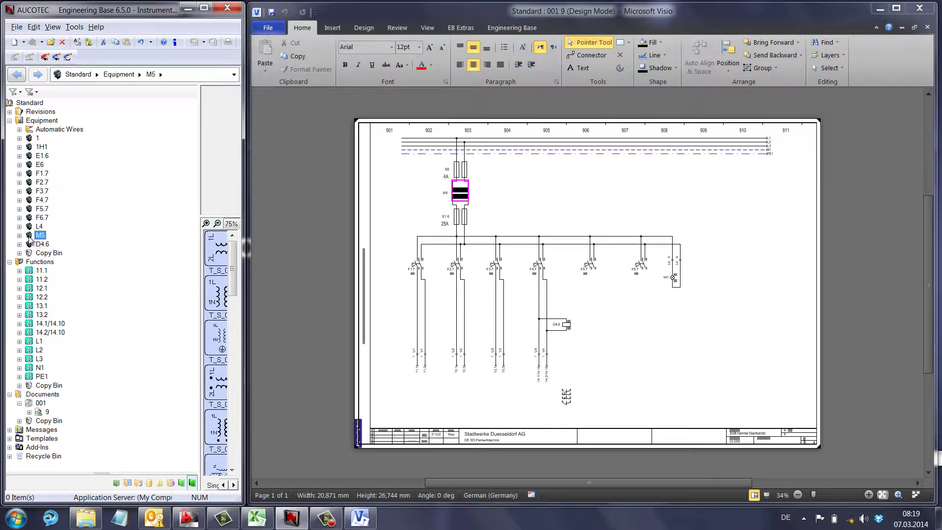
double_click(29, 238)
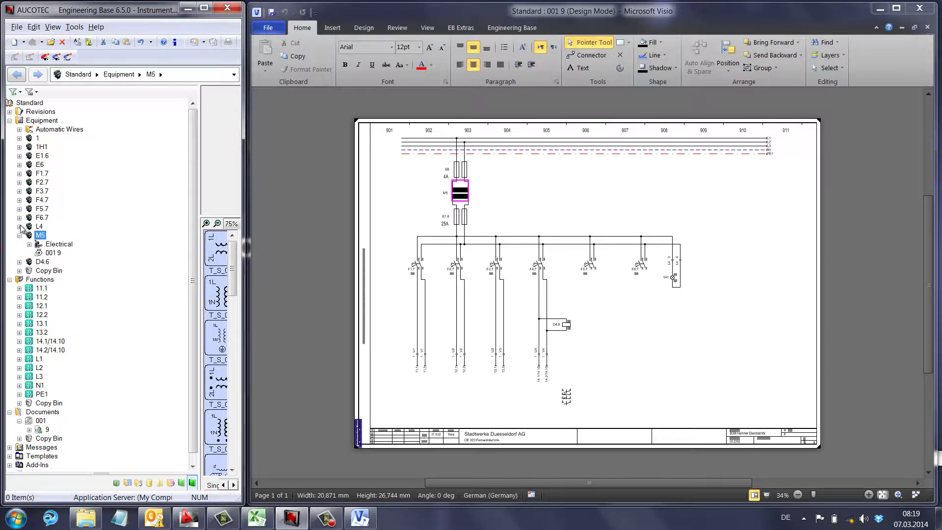
Expand device L4 down to the sheet reference of terminal 4, navigate to its symbol in the drawing, and inspect it up close.
left_click(19, 226)
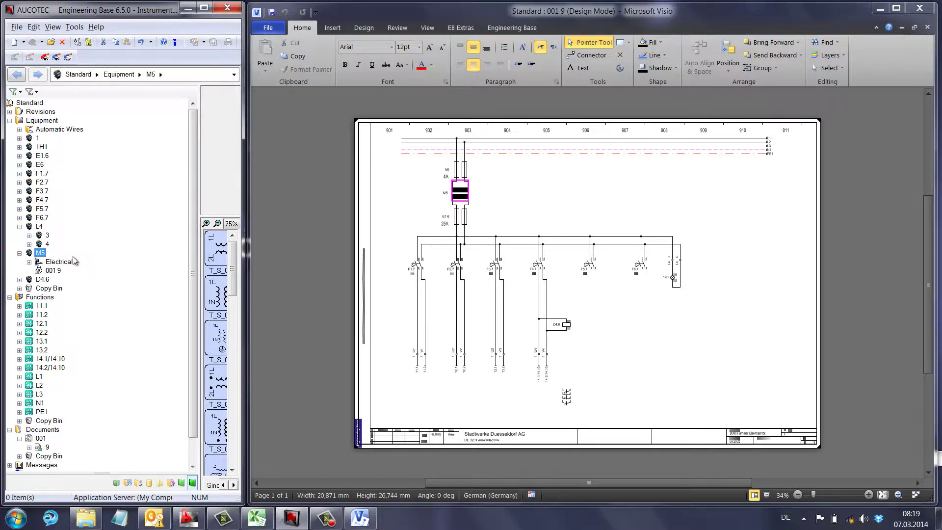
left_click(29, 244)
left_click(63, 270)
left_click(61, 272)
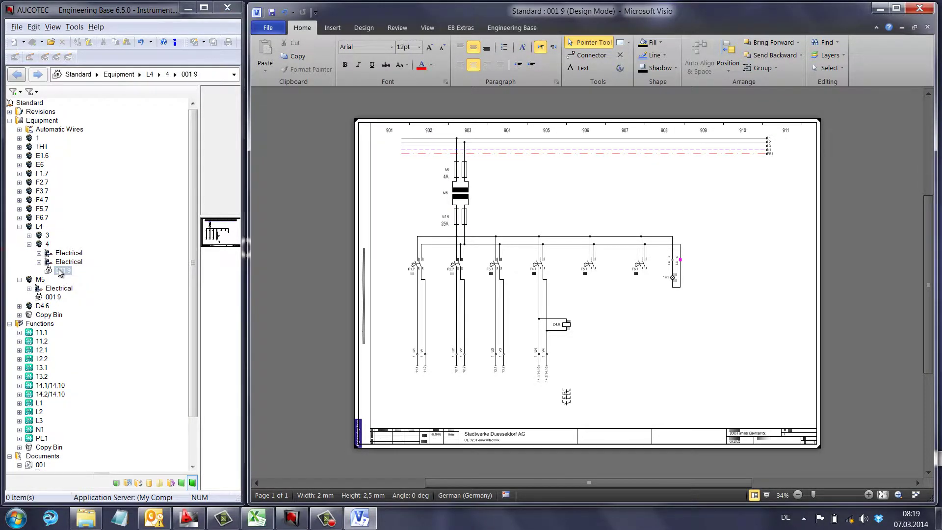
right_click(60, 272)
left_click(96, 289)
left_click_drag(689, 246, 664, 275, "ctrl+shift")
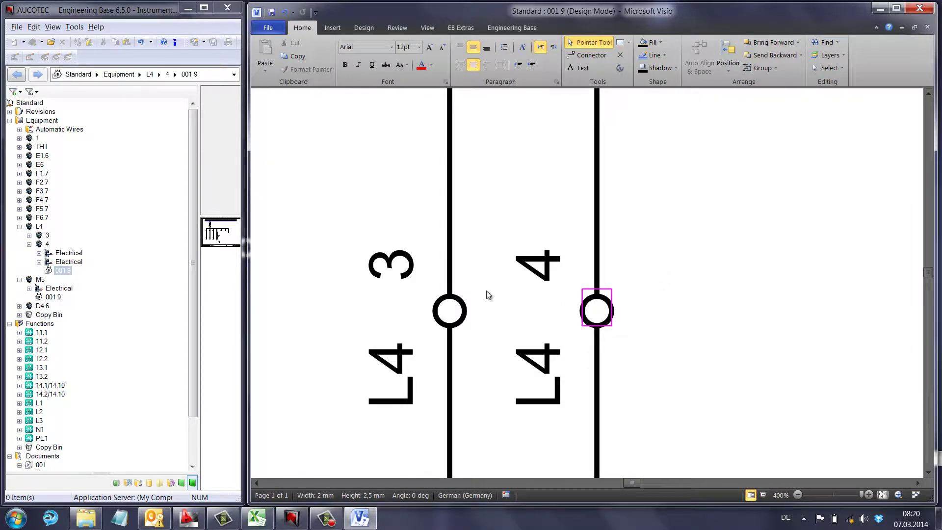
scroll(511, 251, "down", 6, "ctrl")
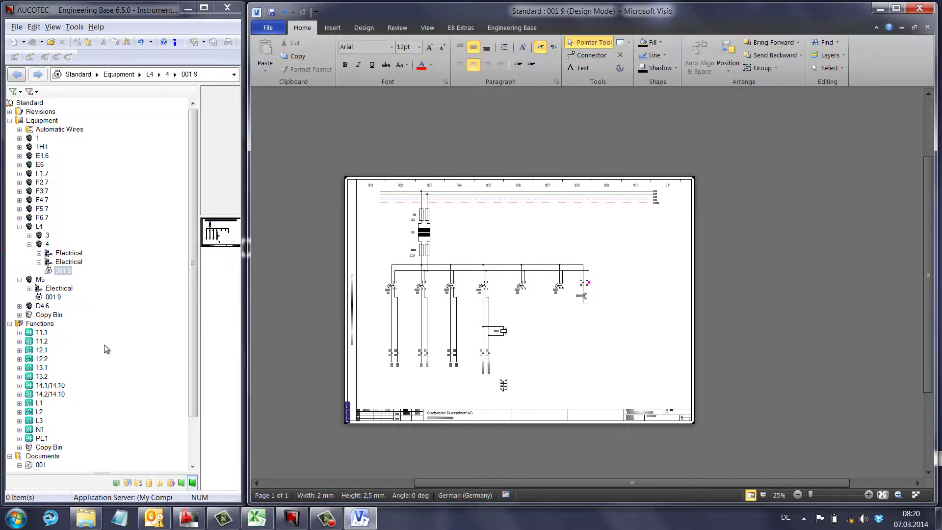
Collapse the Functions, Equipment and Documents folders in the project tree.
left_click(9, 323)
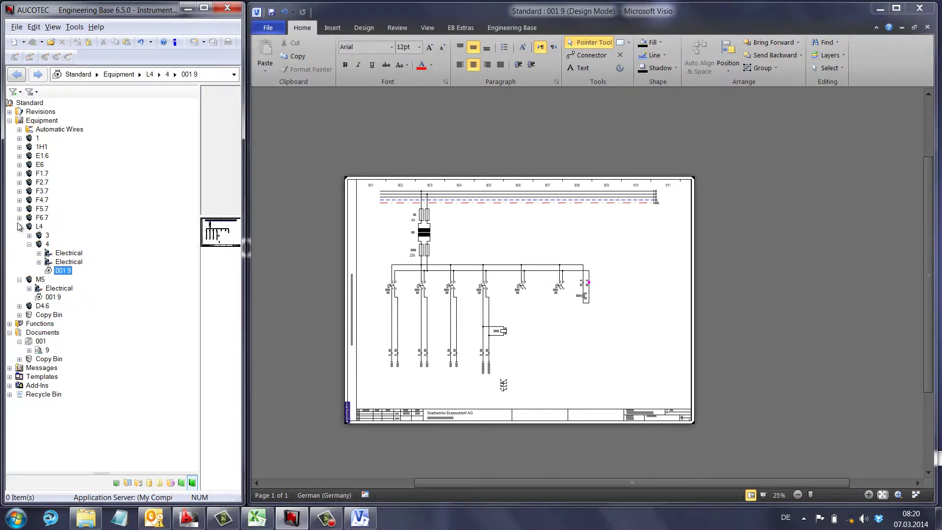
left_click(10, 121)
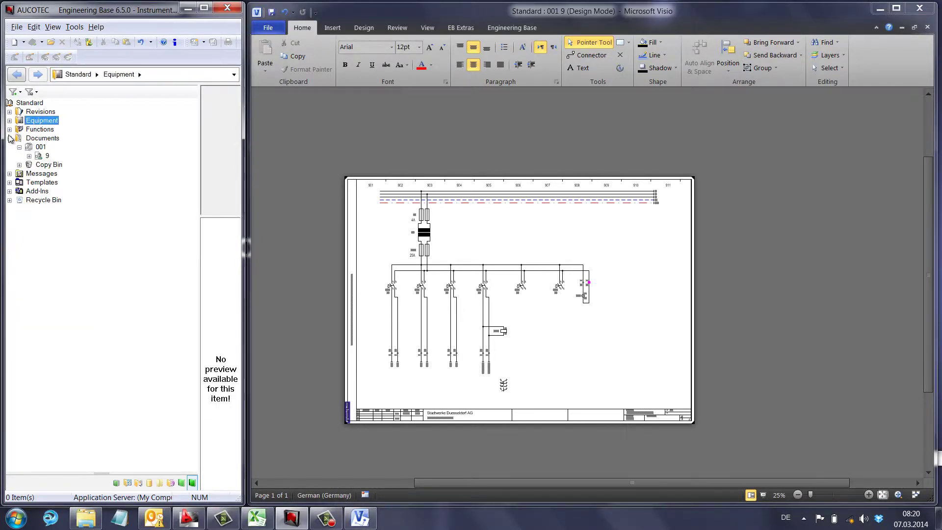
left_click(10, 138)
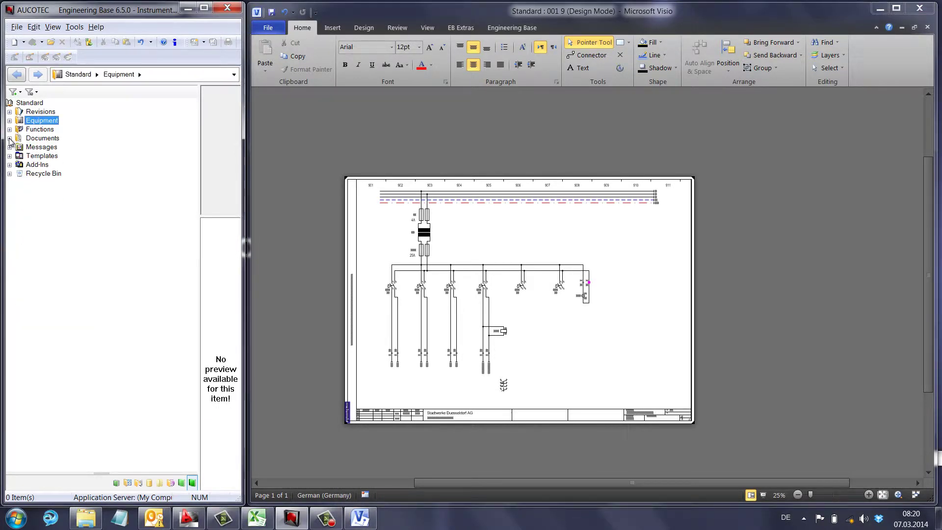
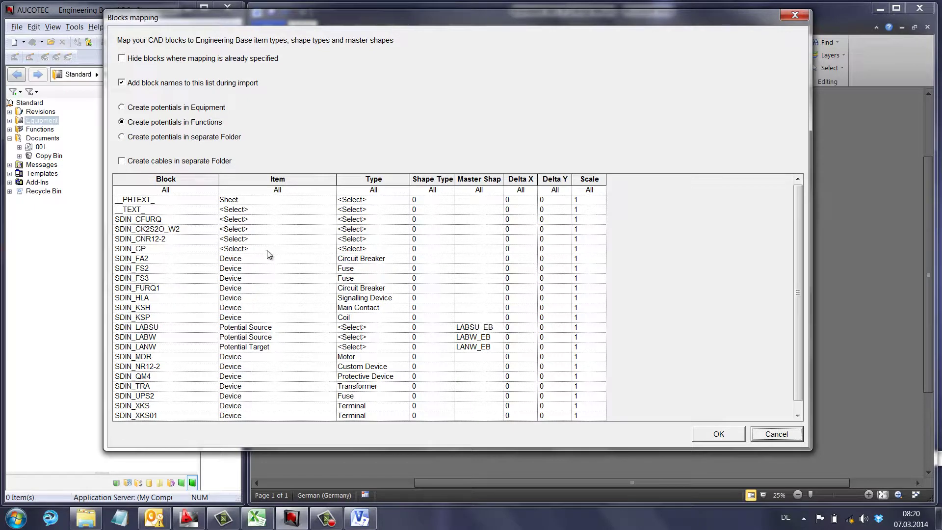
Review the loaded blocks mapping to the end of the list and close it without changes.
left_click_drag(797, 297, 798, 341)
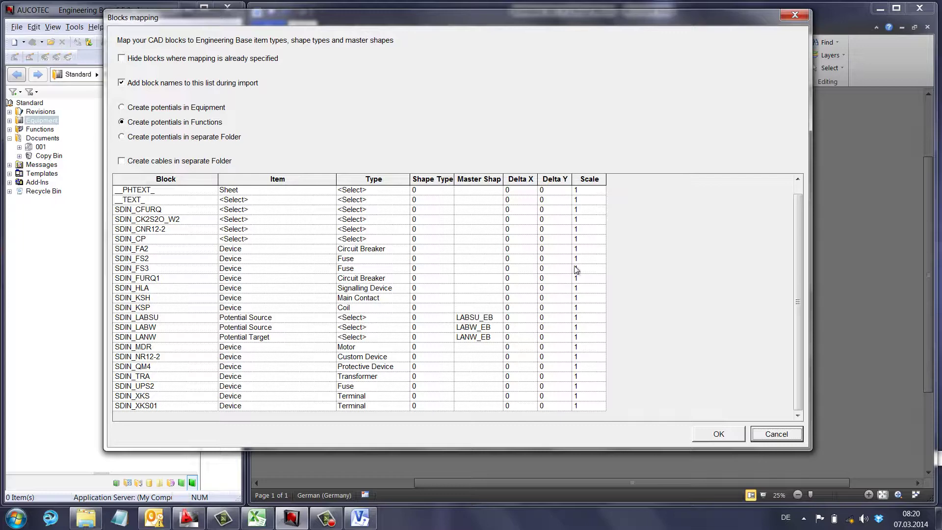
left_click(773, 435)
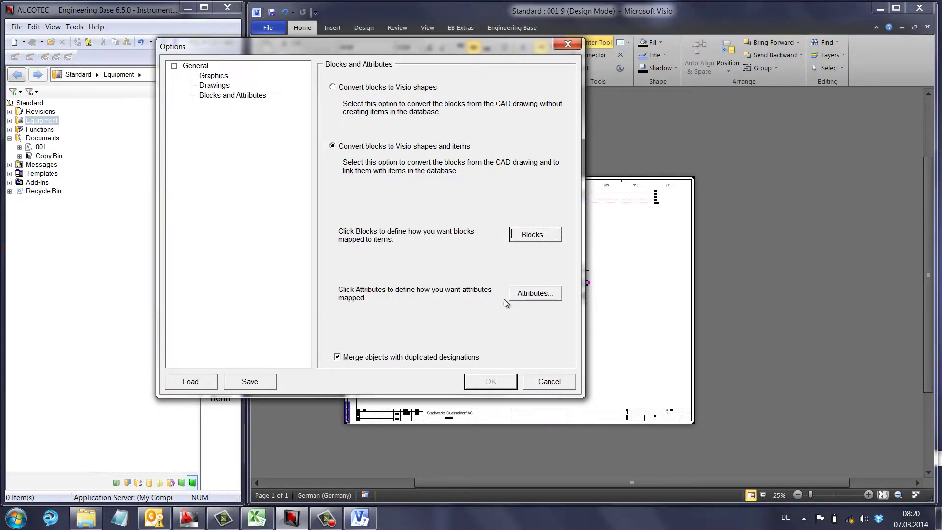
Open the attributes mapping and choose Designation as the Engineering Base attribute for the block attribute ?PAGE_0.0.
left_click(533, 294)
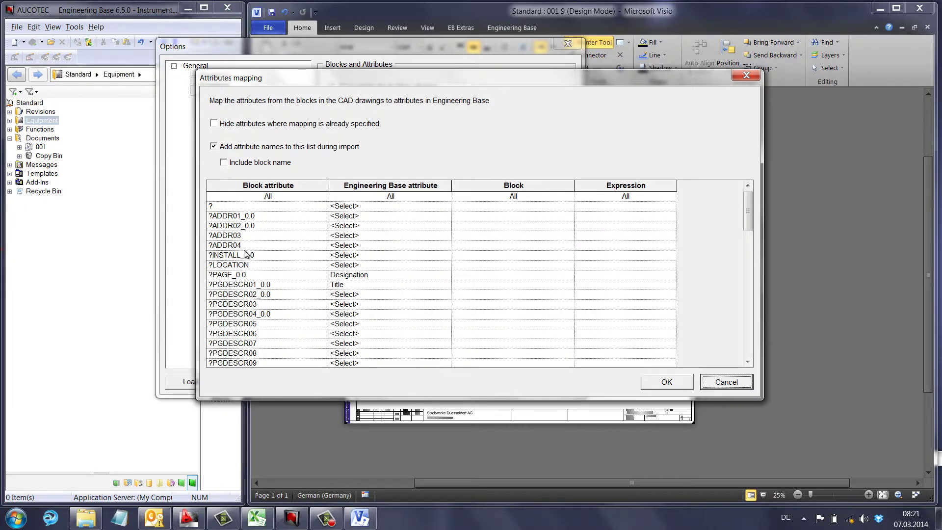
left_click(310, 276)
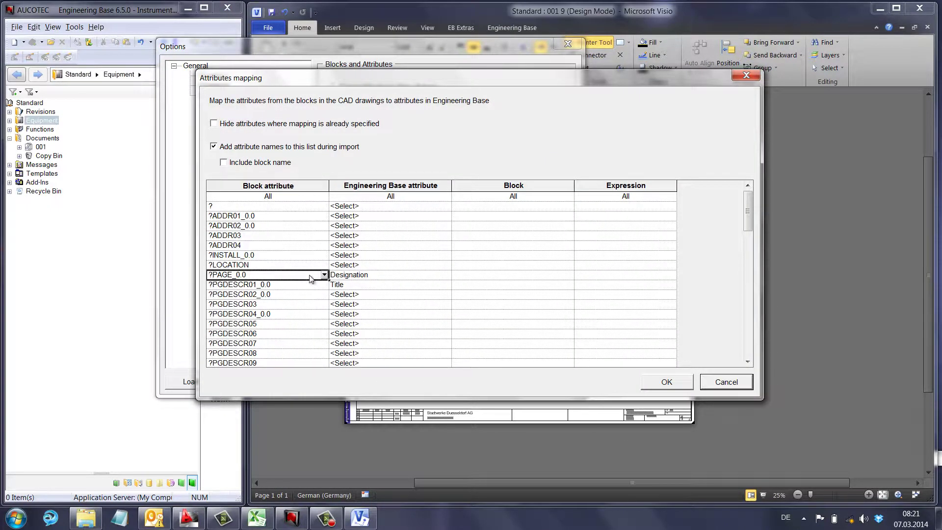
left_click(449, 278)
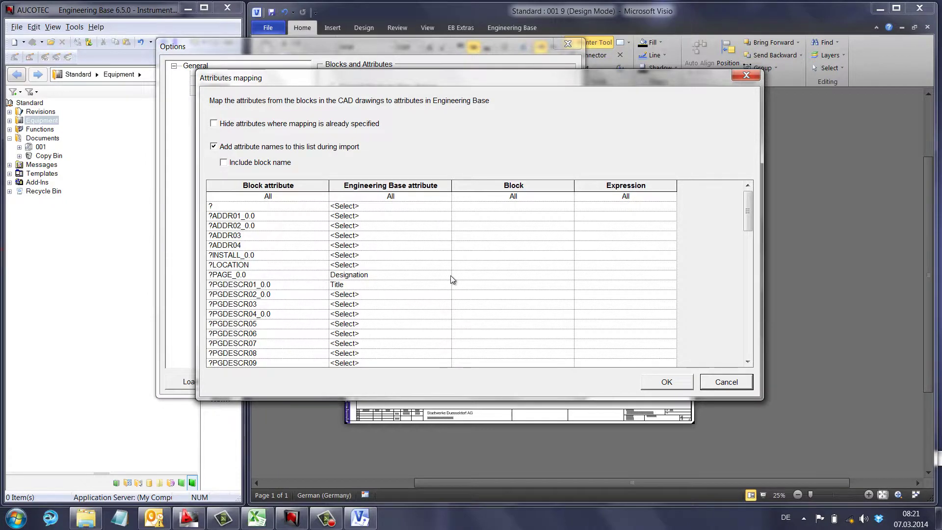
scroll(448, 280, "down", 1)
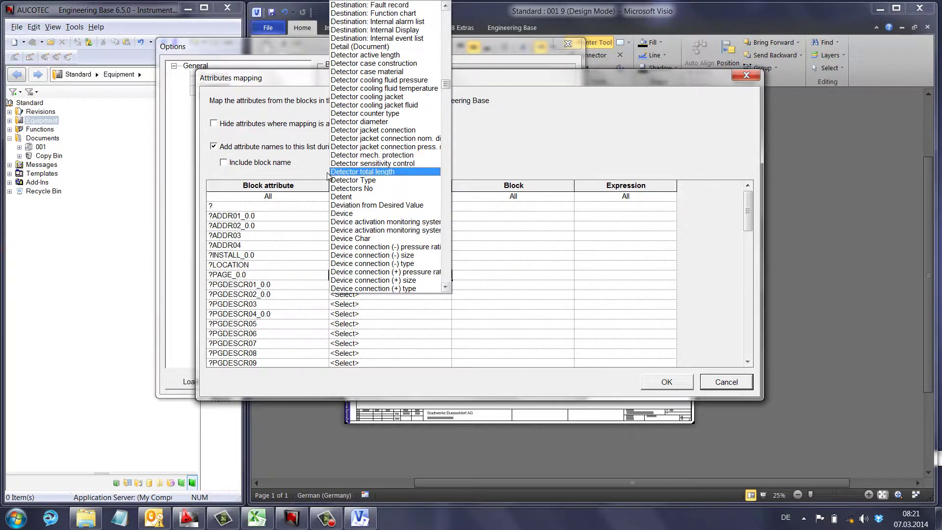
type("Designation")
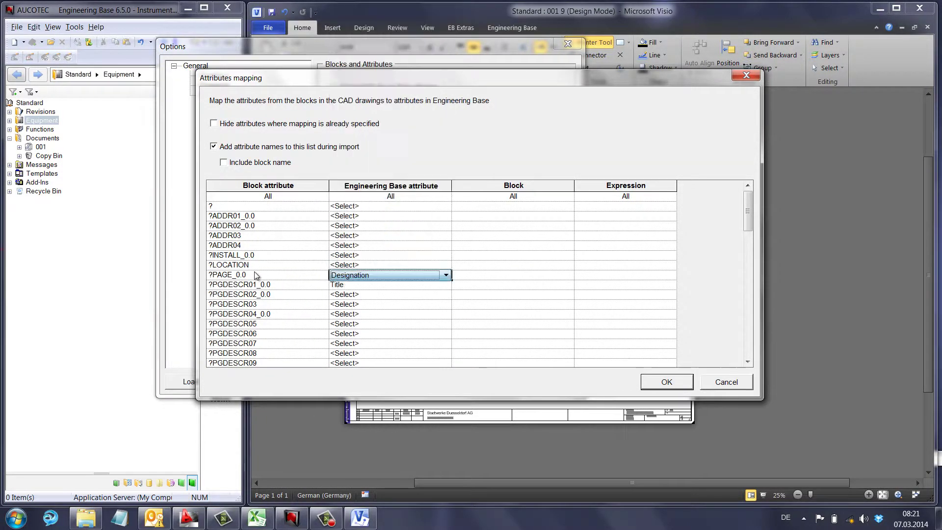
View the Engineering Base attributes offered for ?PGDESCR03, and cancel the attributes mapping, the options and the import.
left_click(412, 304)
key("alt+Down")
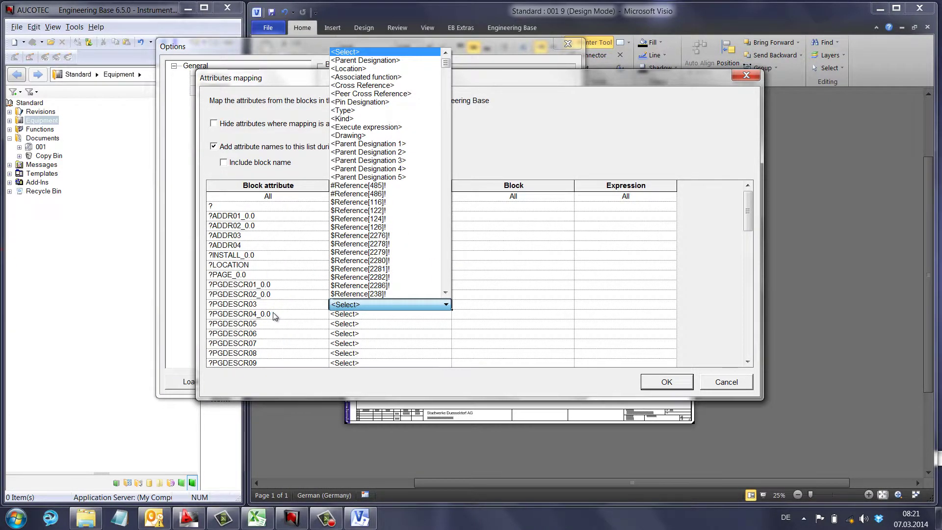
key("Escape")
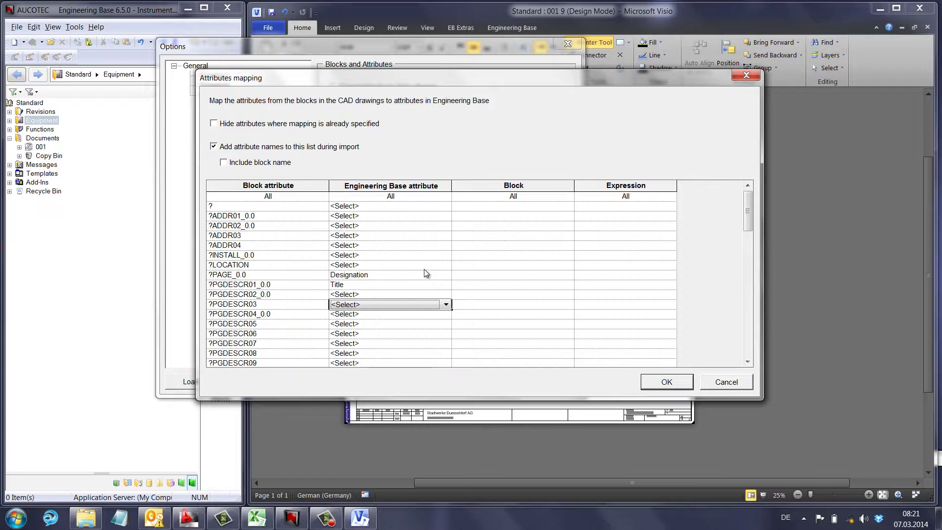
left_click(742, 385)
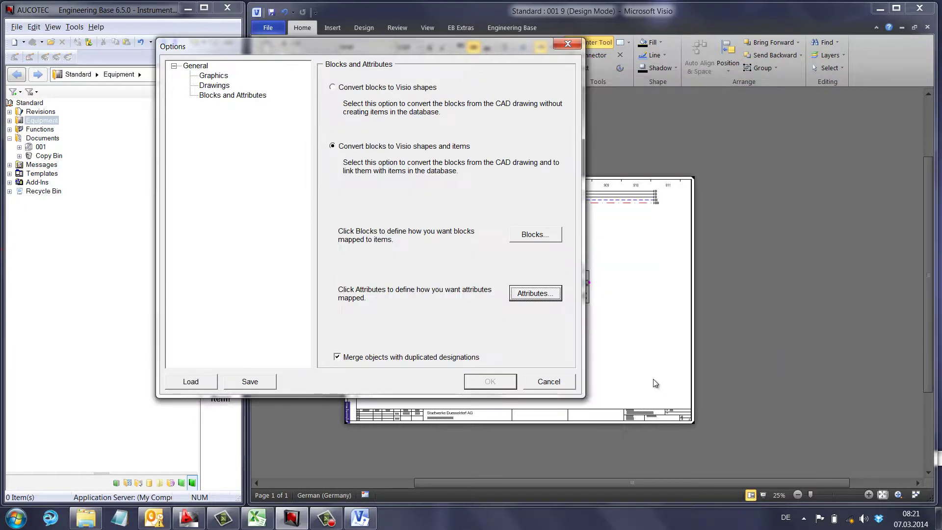
left_click(544, 381)
left_click(496, 255)
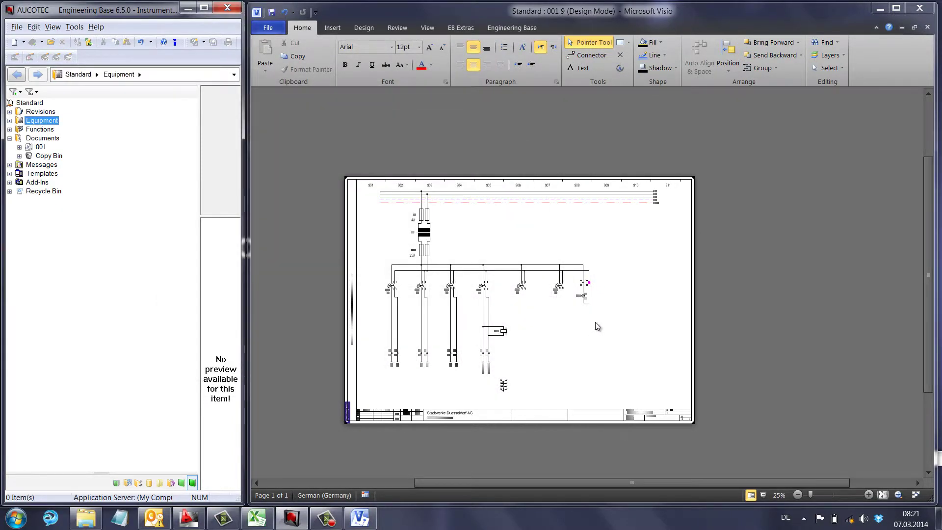
Switch to AutoCAD to view the original drawing CAD Import.dwg, and minimize it again.
left_click(189, 518)
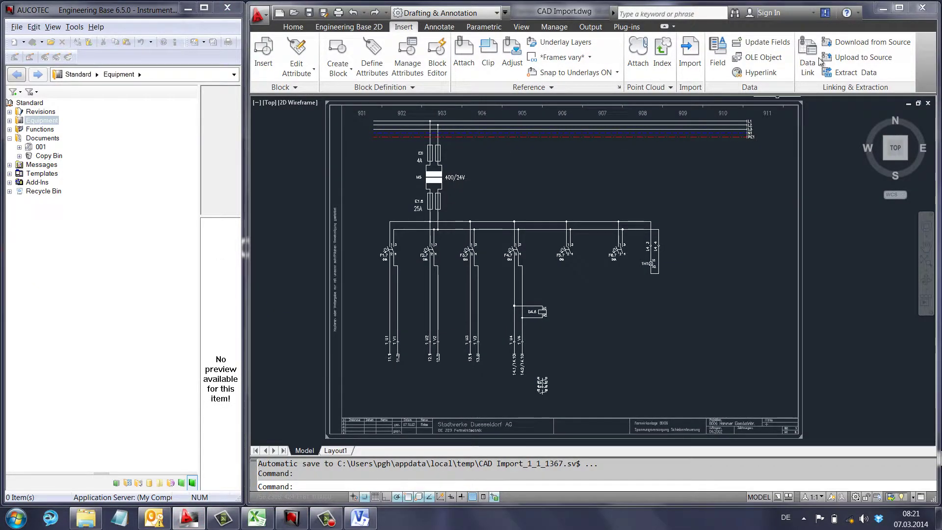
left_click(881, 8)
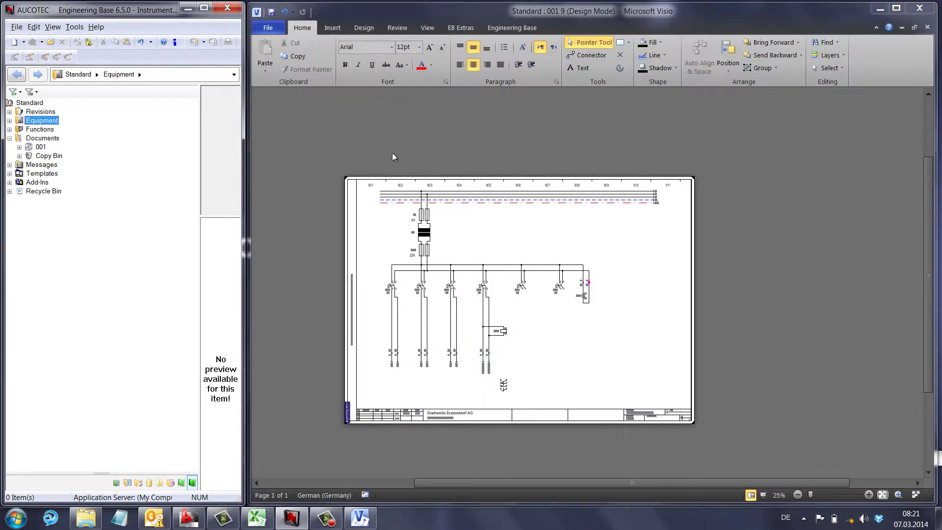
Check the imported devices in the Equipment folder, collapse it, and close the Visio drawing.
left_click(10, 121)
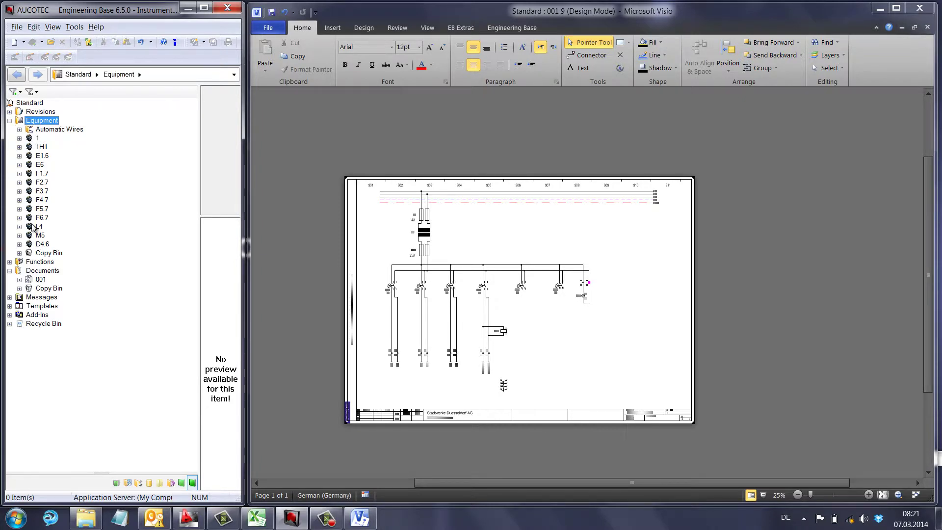
left_click(9, 120)
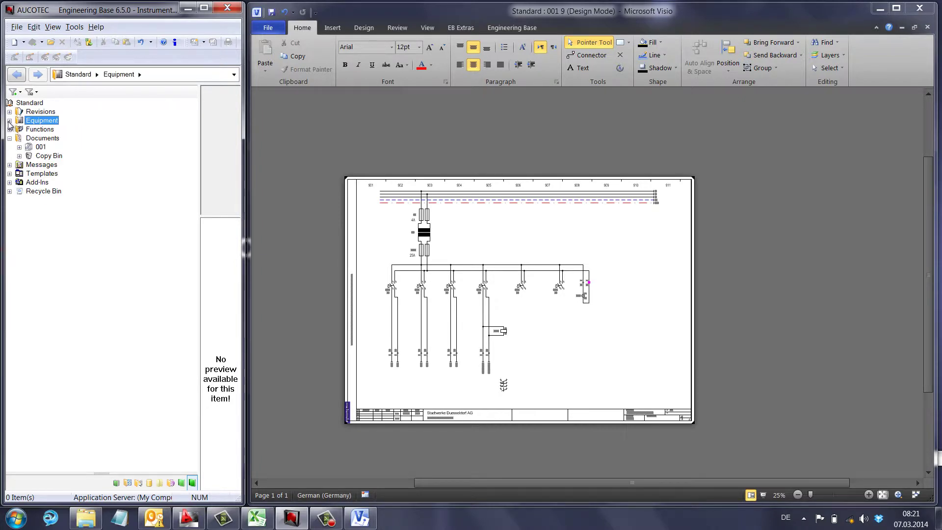
left_click(920, 9)
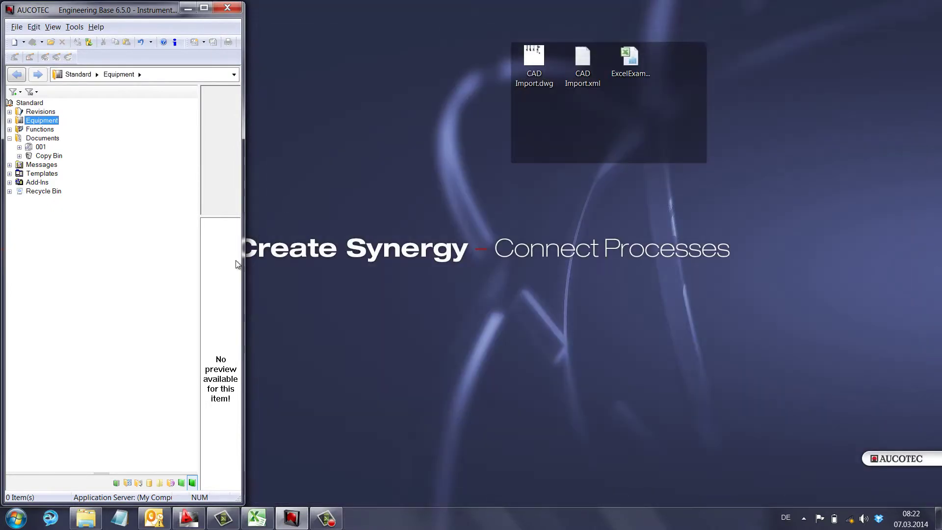
Return to the database tree and delete the Standard project from the 09 - Test folder.
left_click(149, 482)
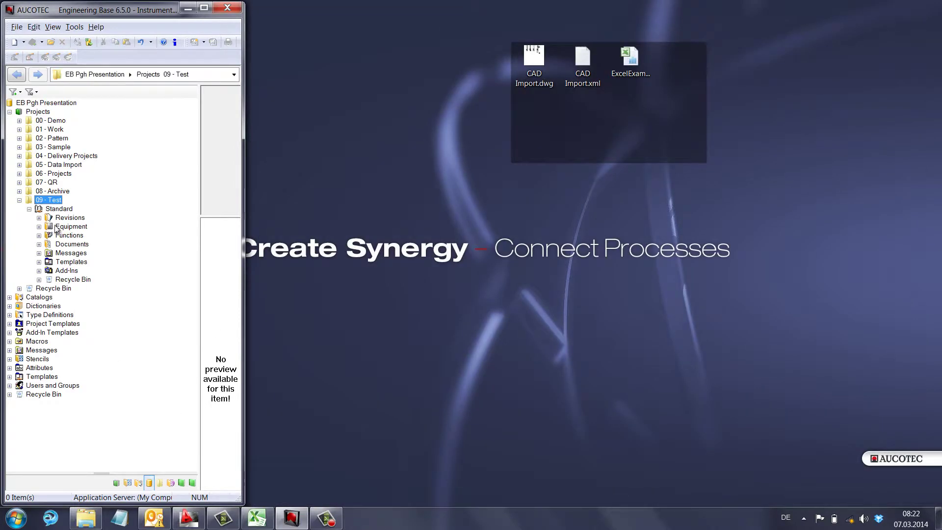
double_click(52, 209)
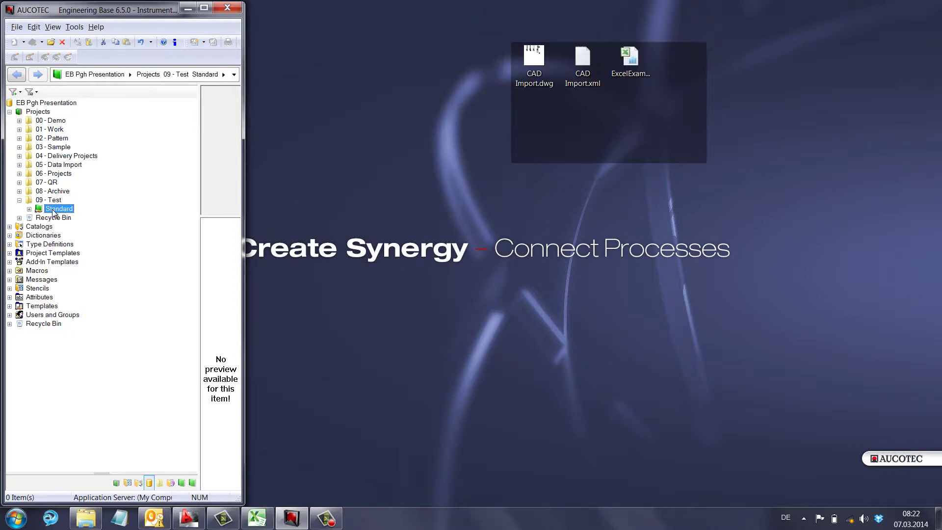
right_click(56, 209)
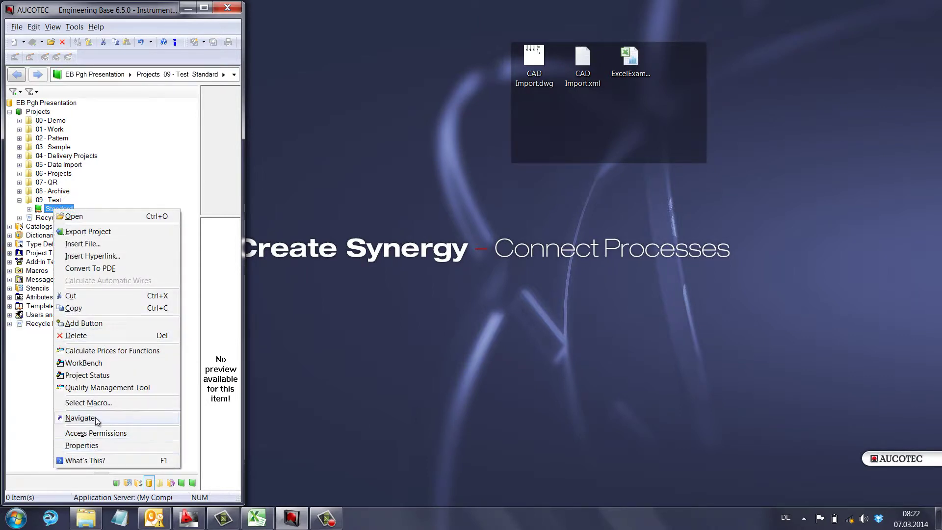
left_click(88, 335)
key("Return")
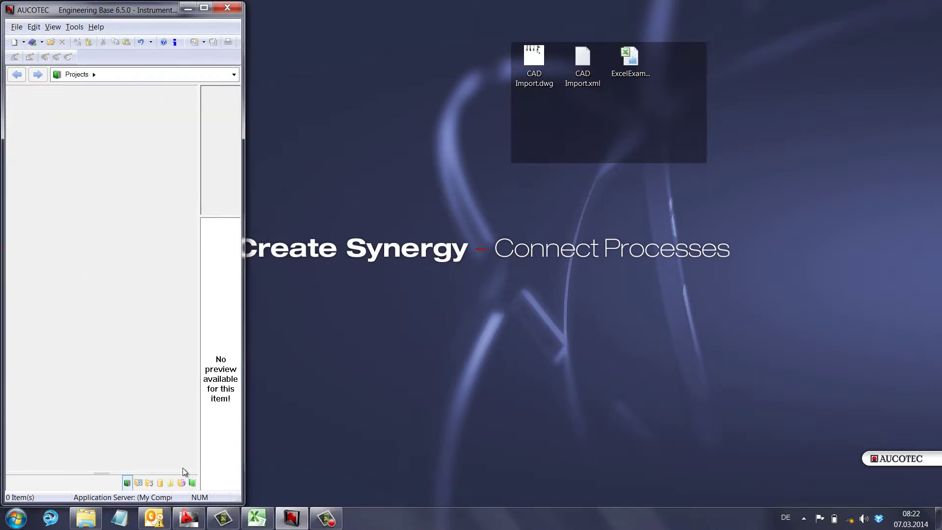
Create a new project in the 09 - Test folder from the Standard project template.
left_click(160, 483)
right_click(55, 201)
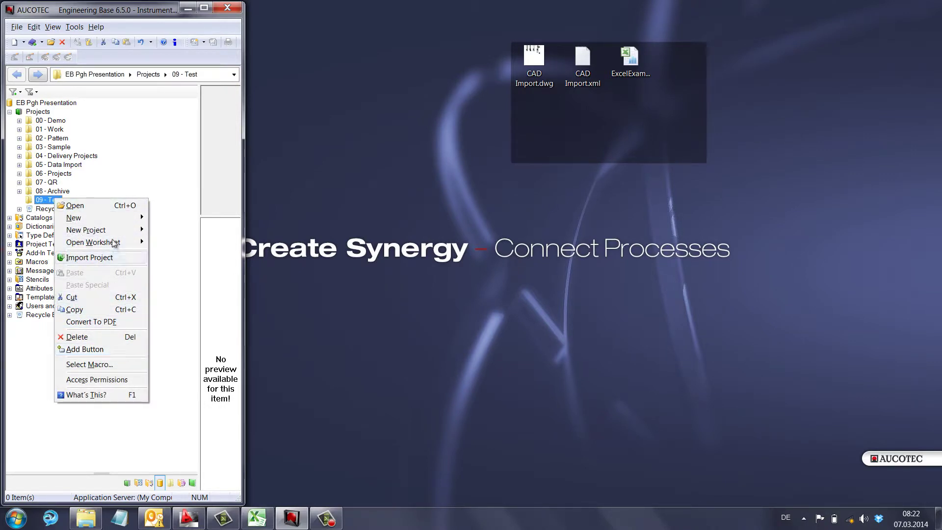
mouse_move(113, 231)
left_click(181, 449)
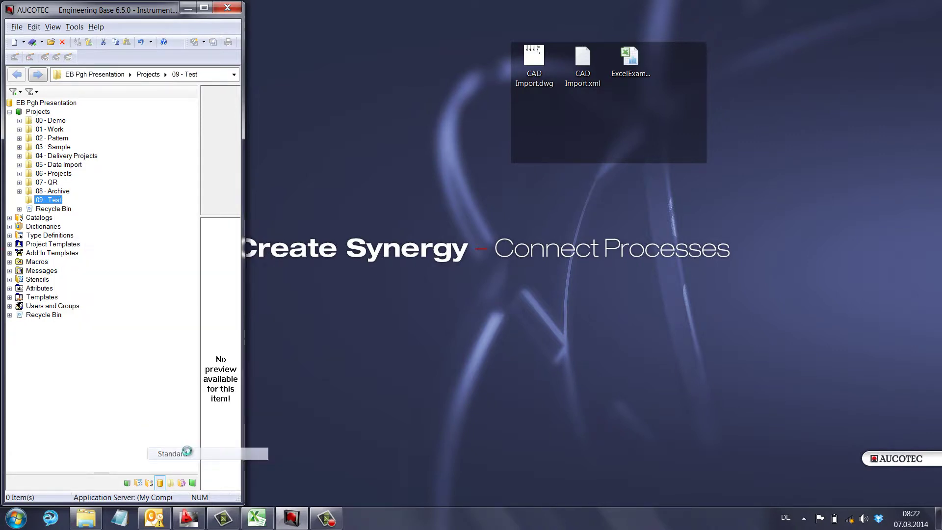
key("Return")
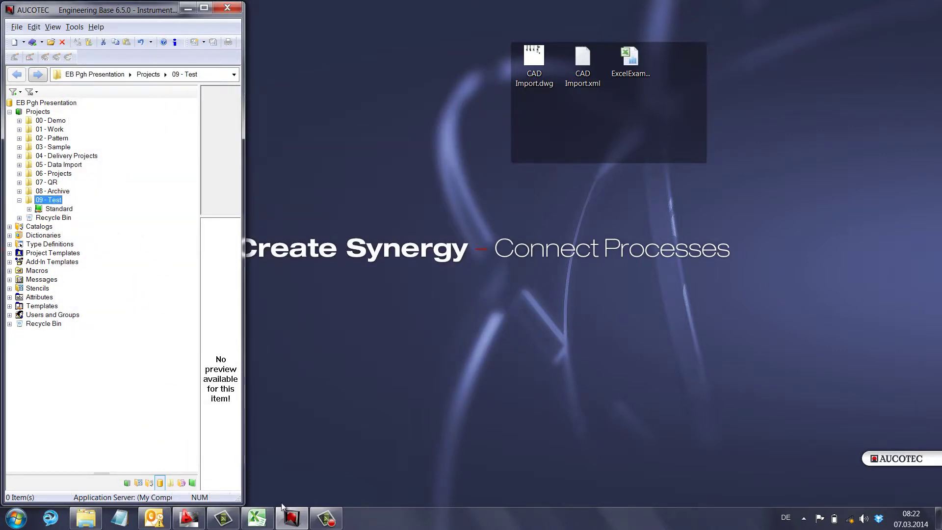
Switch to Excel and review the cable and device lists of ExcelExample.xls, including the devices' first data row and Part of column.
left_click(257, 518)
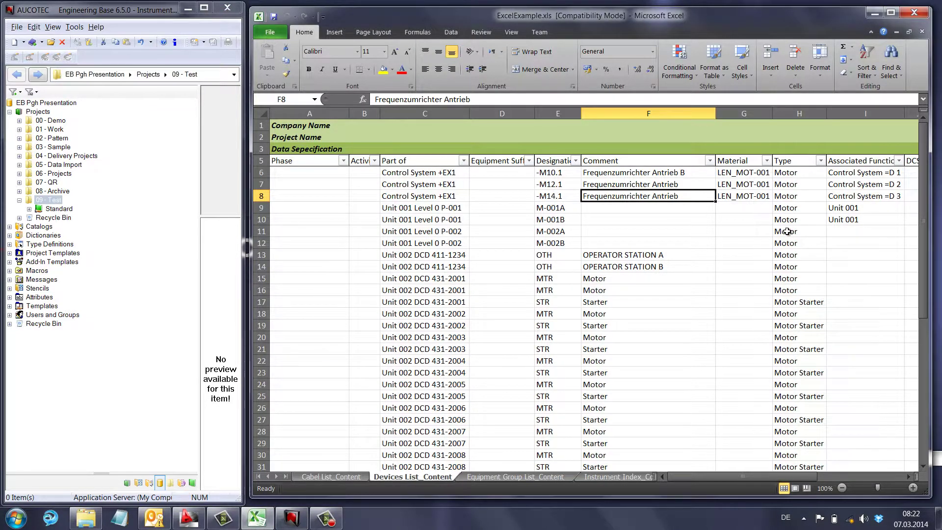
scroll(751, 271, "up", 2, "ctrl")
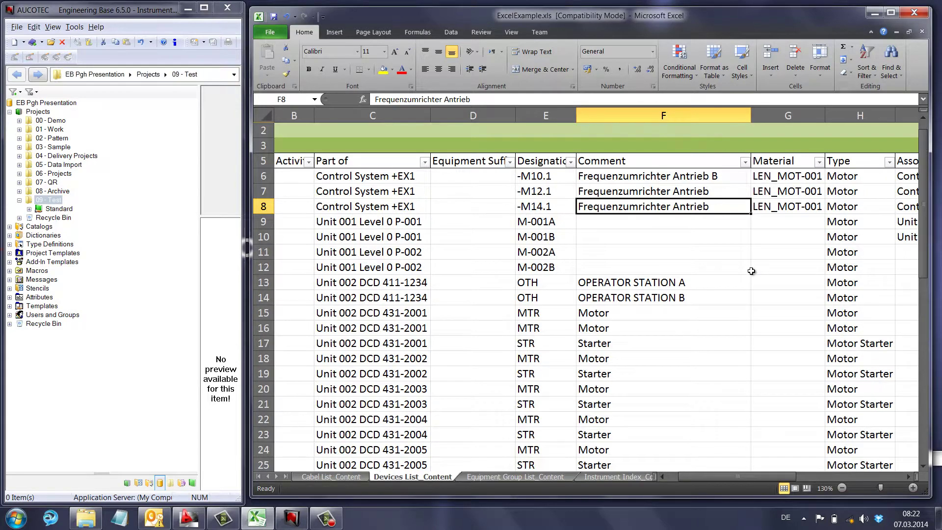
scroll(751, 271, "down", 4, "ctrl")
left_click(316, 477)
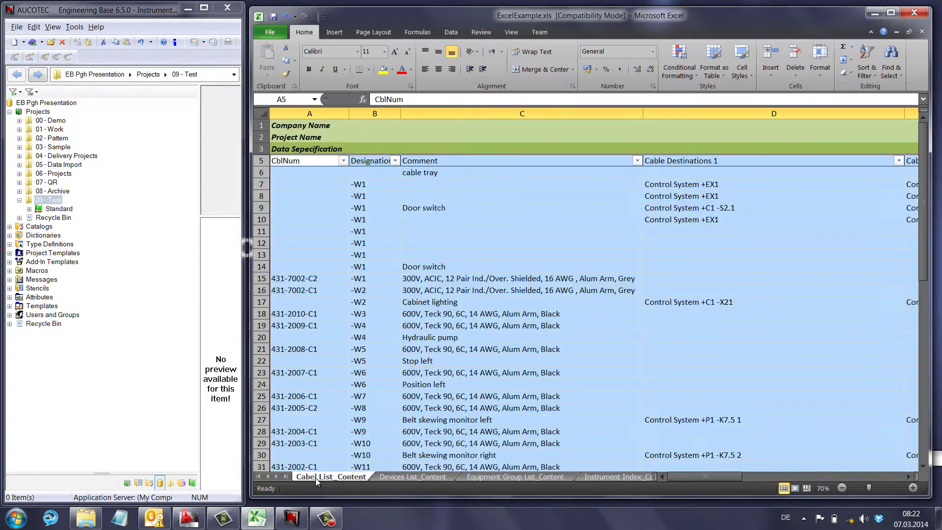
left_click(398, 481)
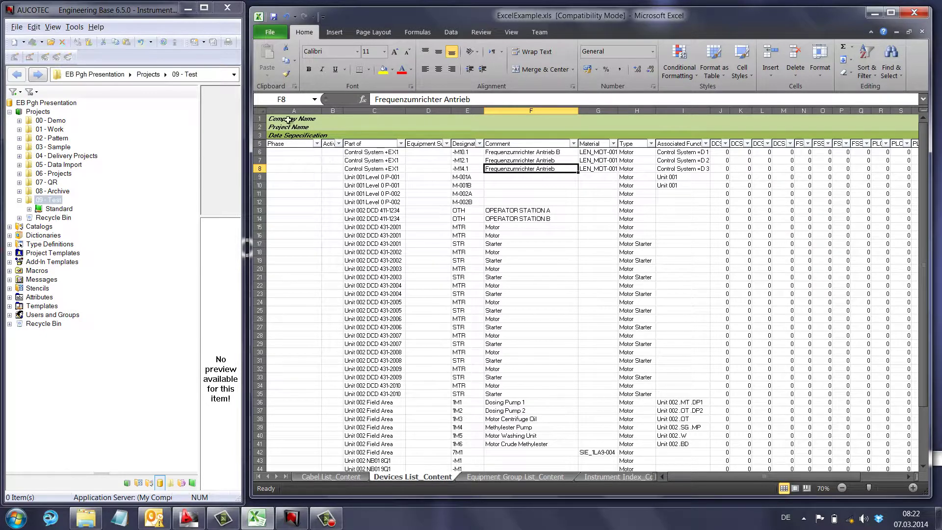
left_click(257, 152)
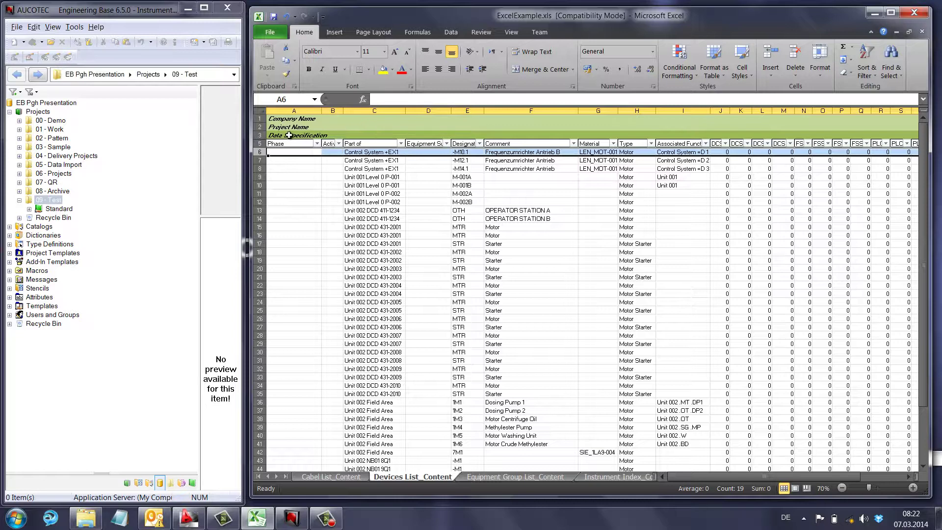
left_click(374, 144)
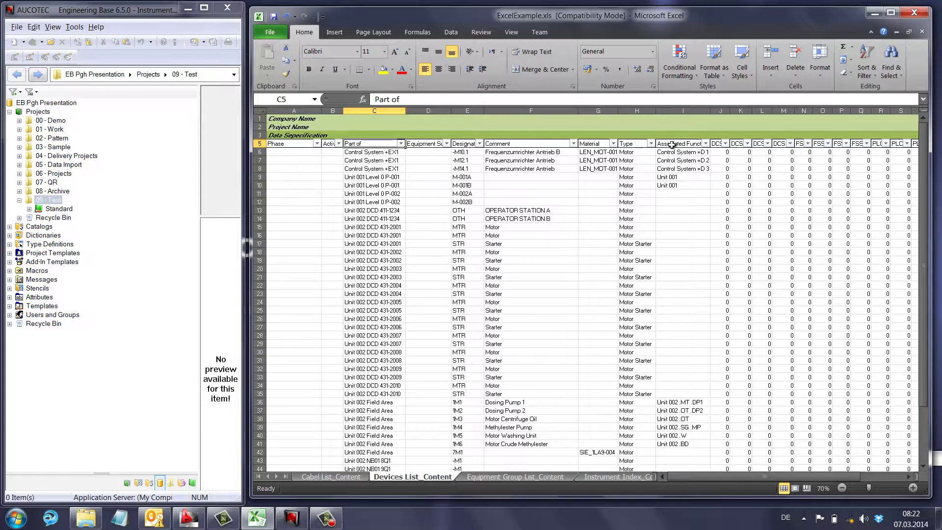
Open the new Standard project in Engineering Base and expand its Equipment, Functions and Documents folders.
left_click(51, 210)
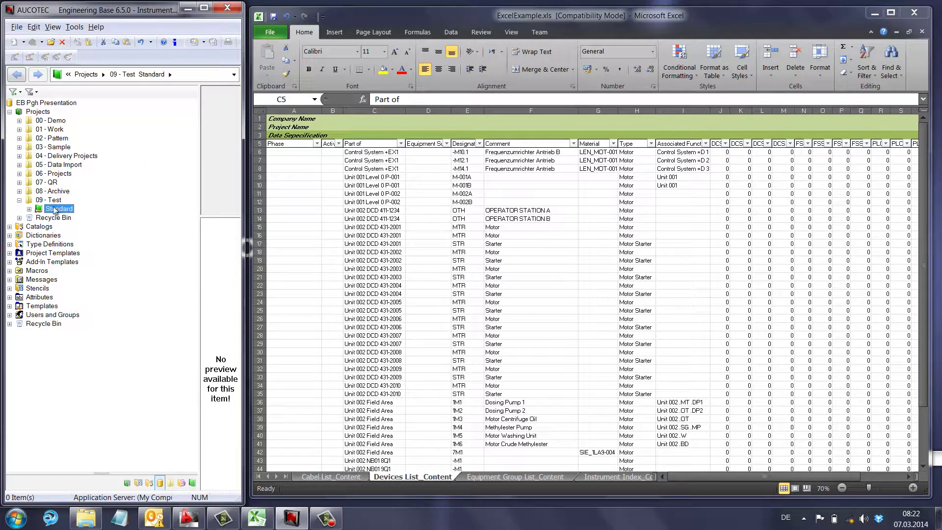
right_click(54, 210)
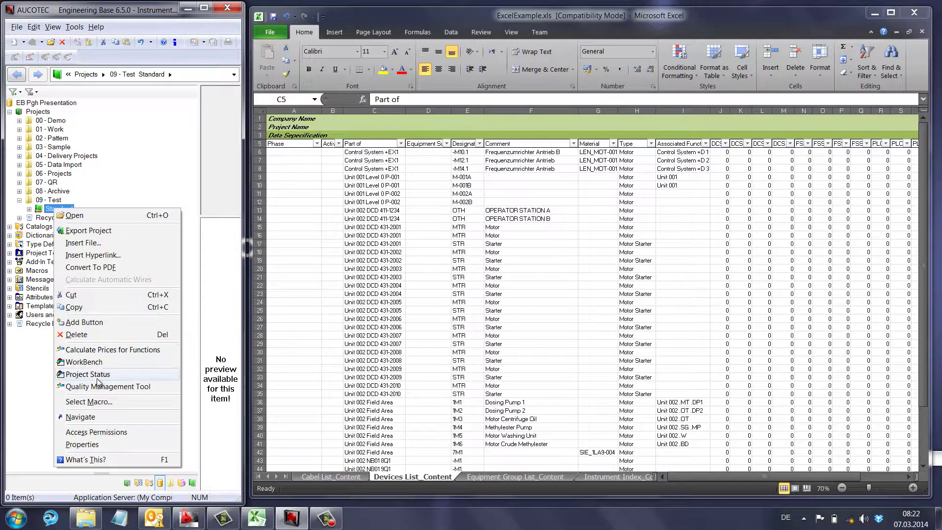
left_click(74, 216)
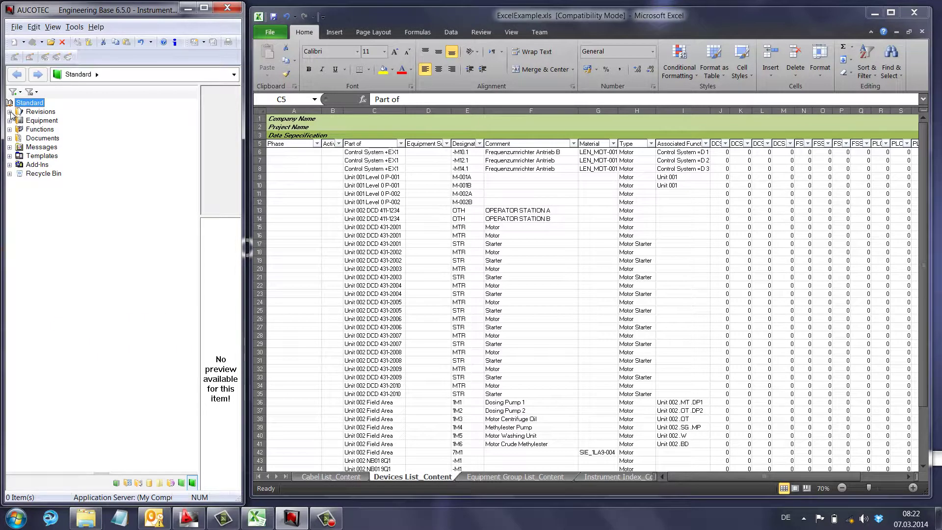
left_click(9, 120)
left_click(9, 147)
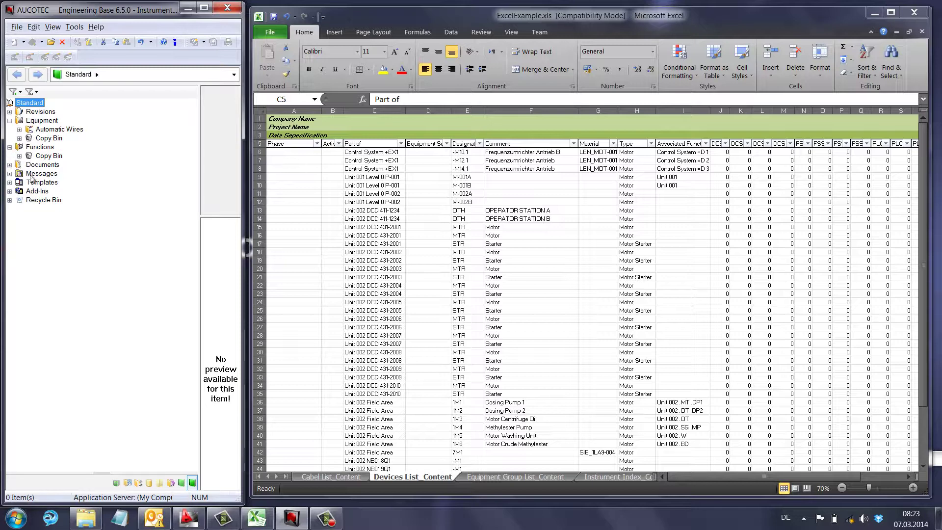
left_click(10, 164)
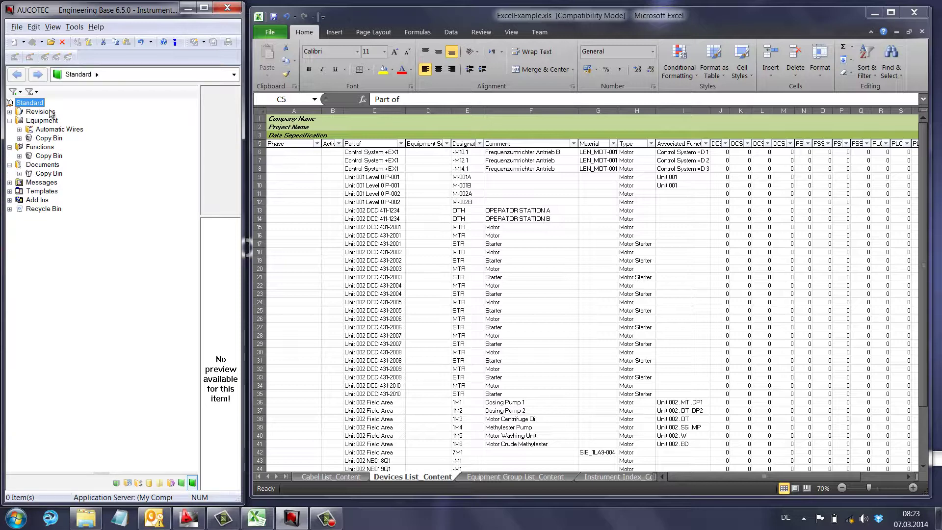
Run the Import and Update Items macro on the Standard project.
right_click(36, 104)
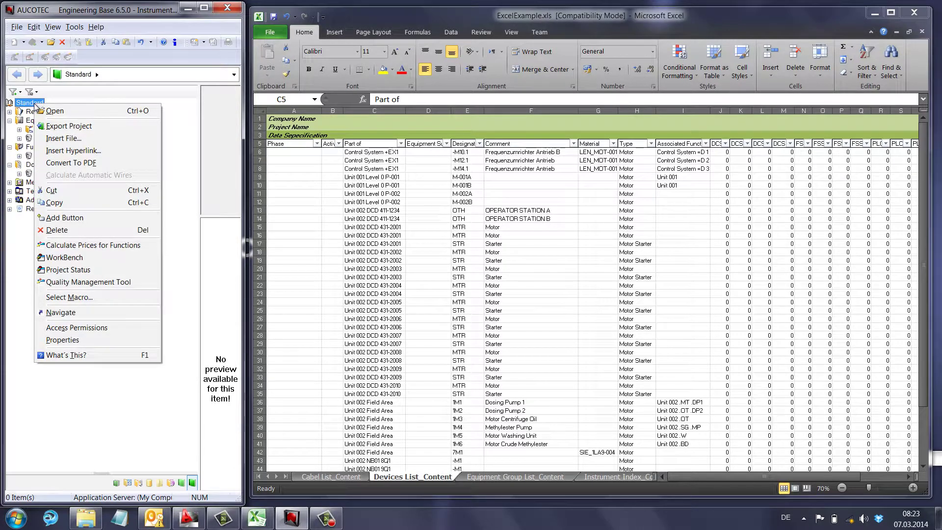
left_click(93, 297)
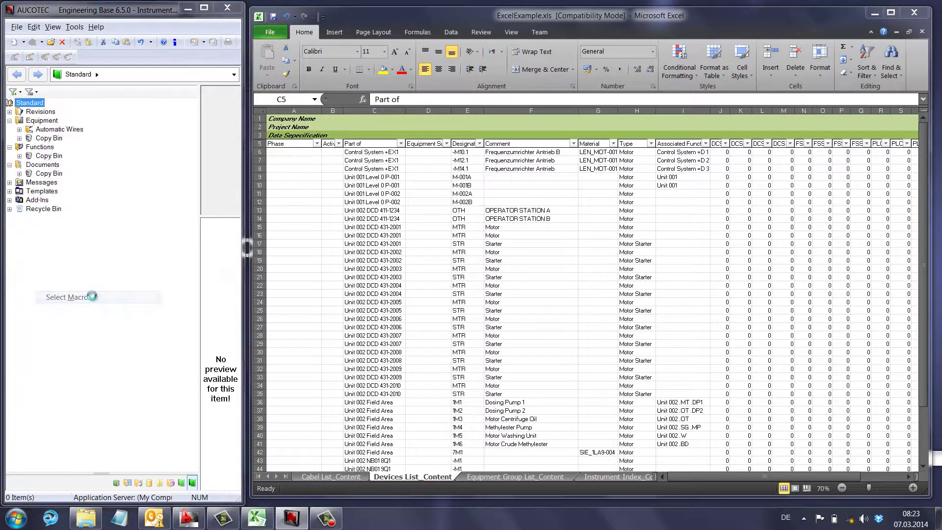
type("im")
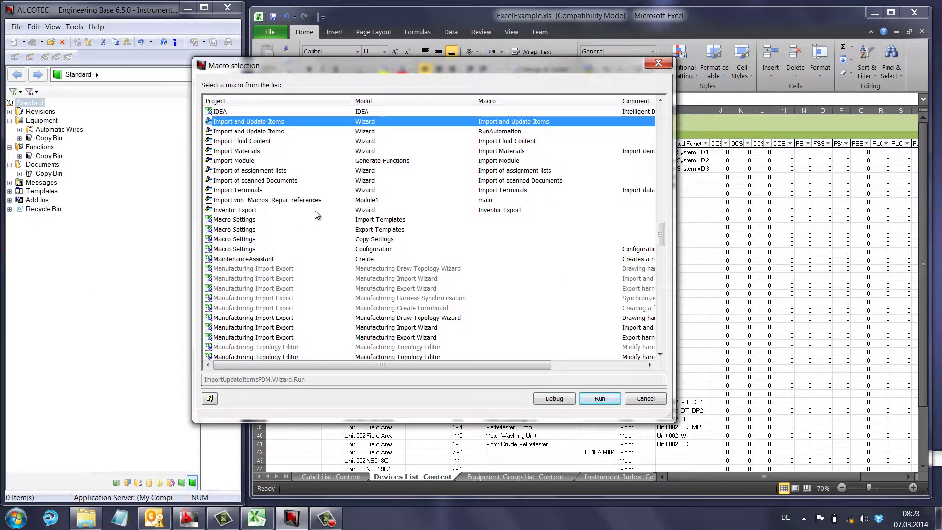
left_click(600, 398)
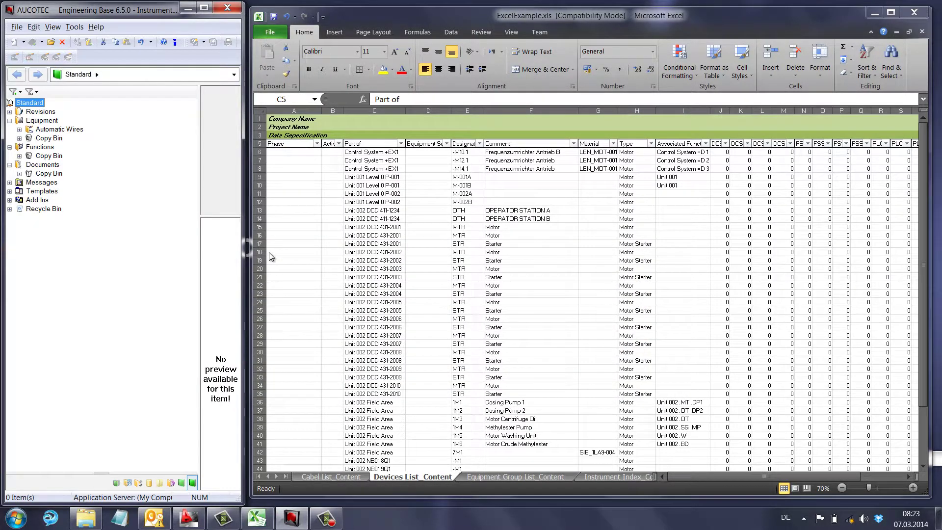
left_click_drag(204, 120, 363, 105)
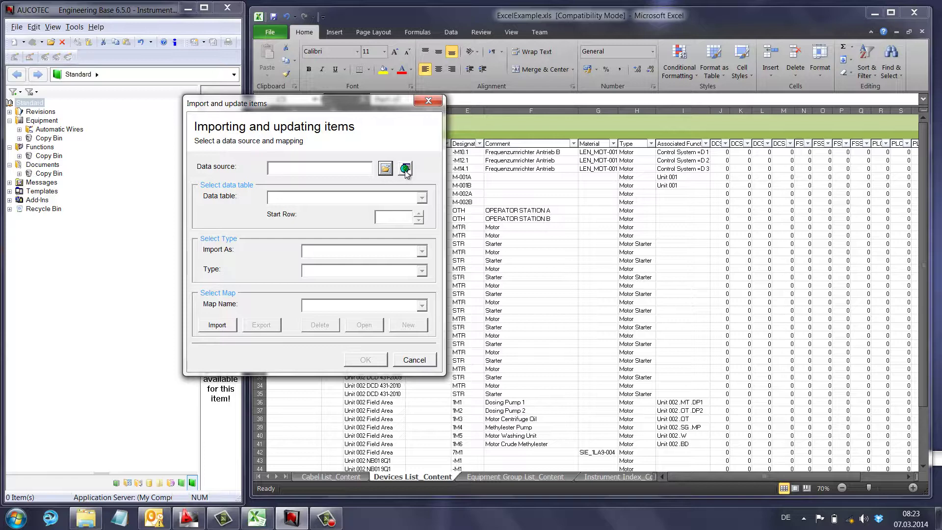
Choose ExcelExample.xls on the Desktop as the data source of the import.
left_click(386, 169)
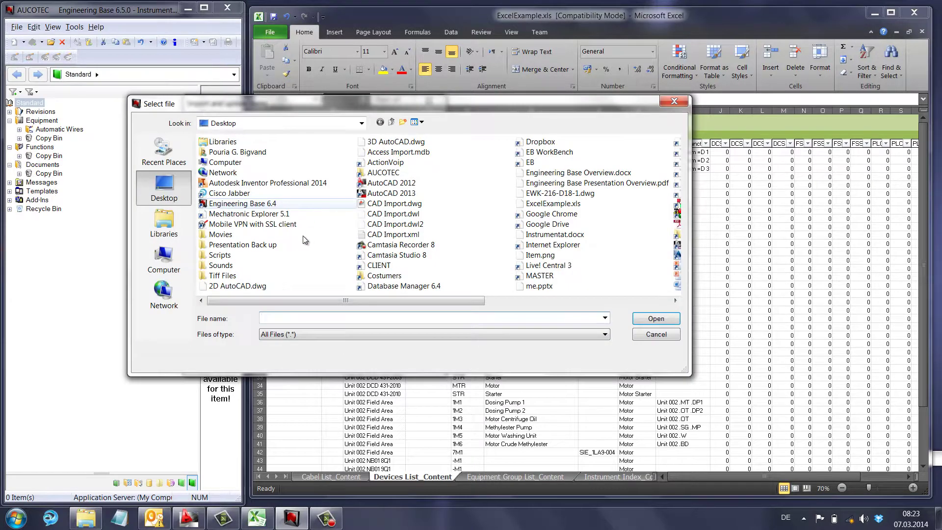
left_click_drag(469, 302, 520, 301)
double_click(395, 203)
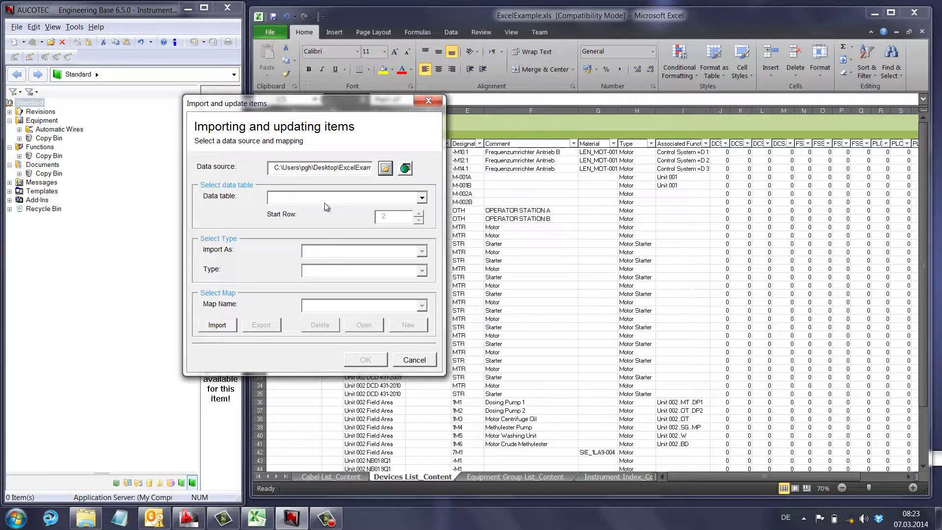
Select 'Devices List_Content$' as the data table and set the start row to 6.
left_click(421, 200)
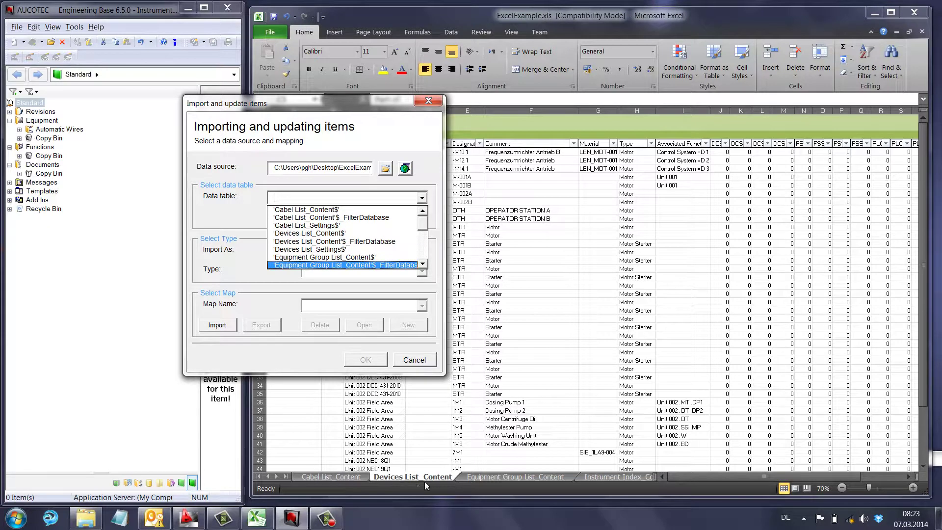
left_click(328, 234)
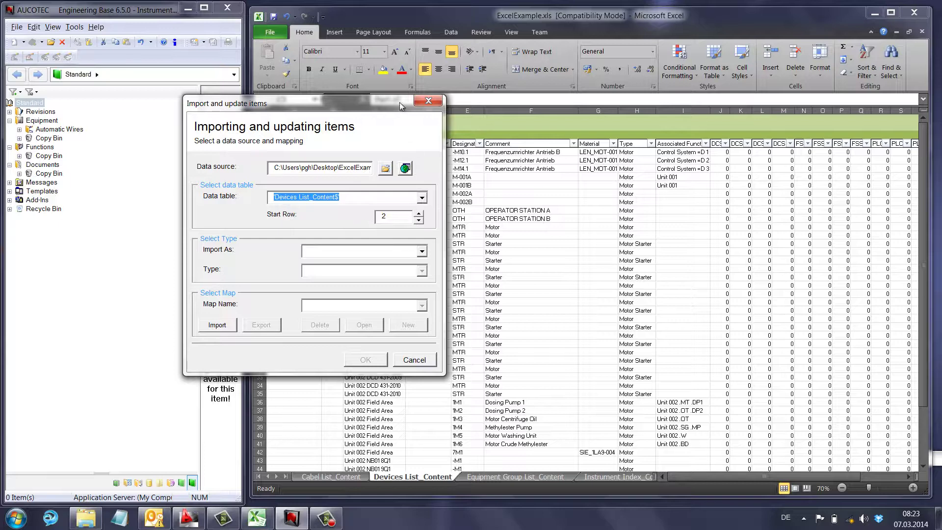
left_click_drag(400, 105, 204, 105)
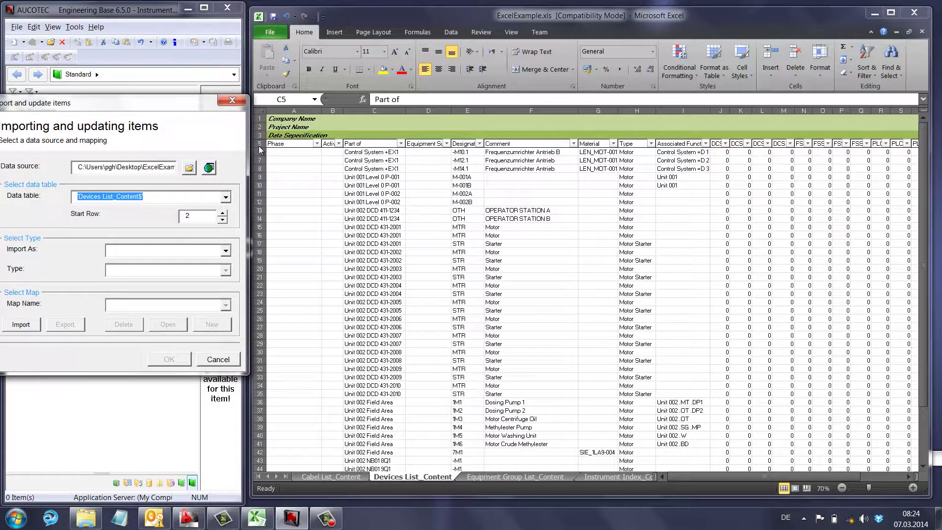
left_click(223, 213)
left_click(223, 213)
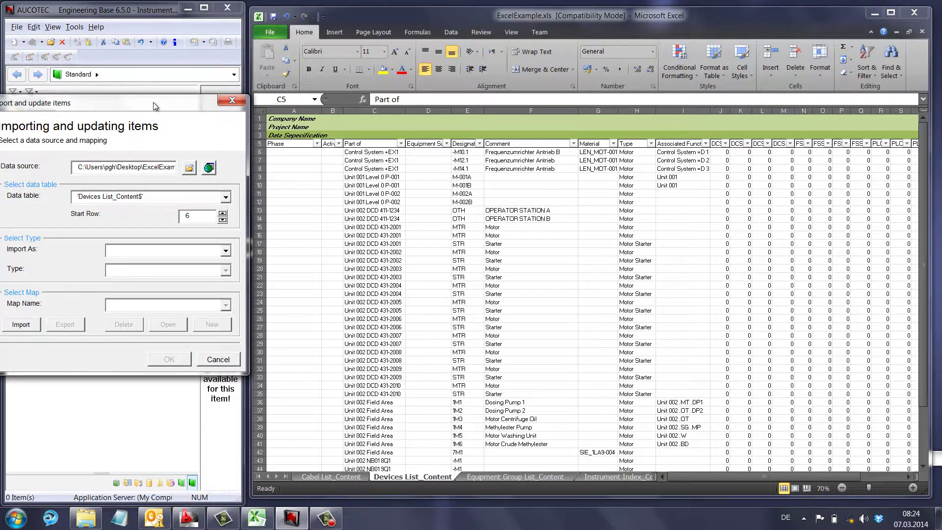
left_click_drag(154, 106, 281, 80)
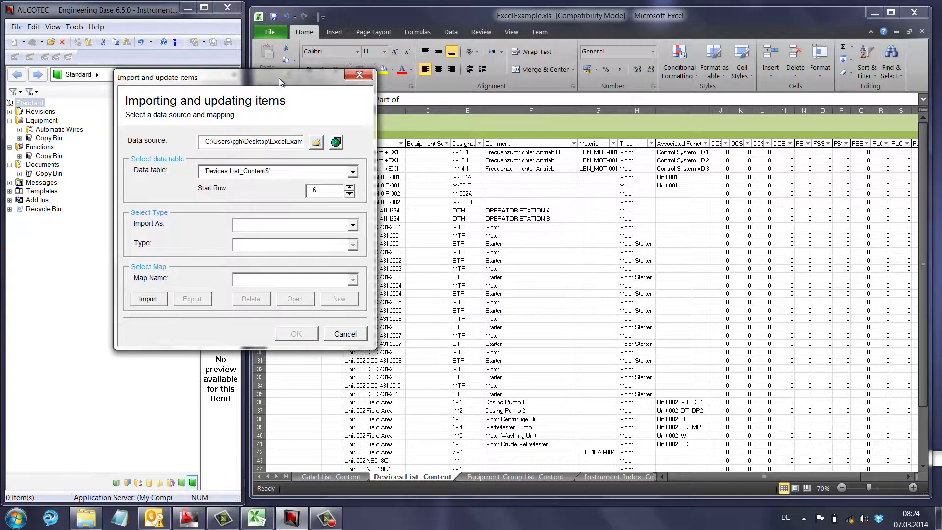
Set the import to All items and start a new mapping configuration named UL India.
left_click(352, 226)
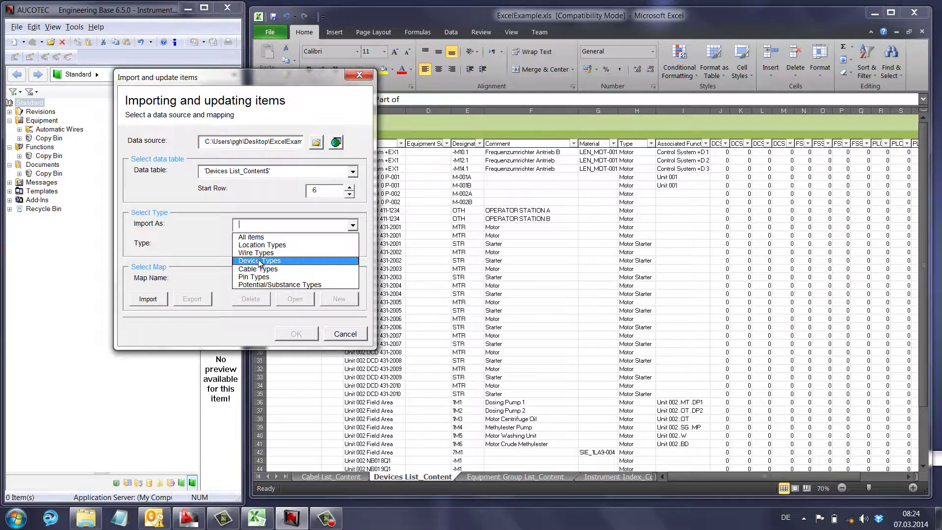
left_click(252, 237)
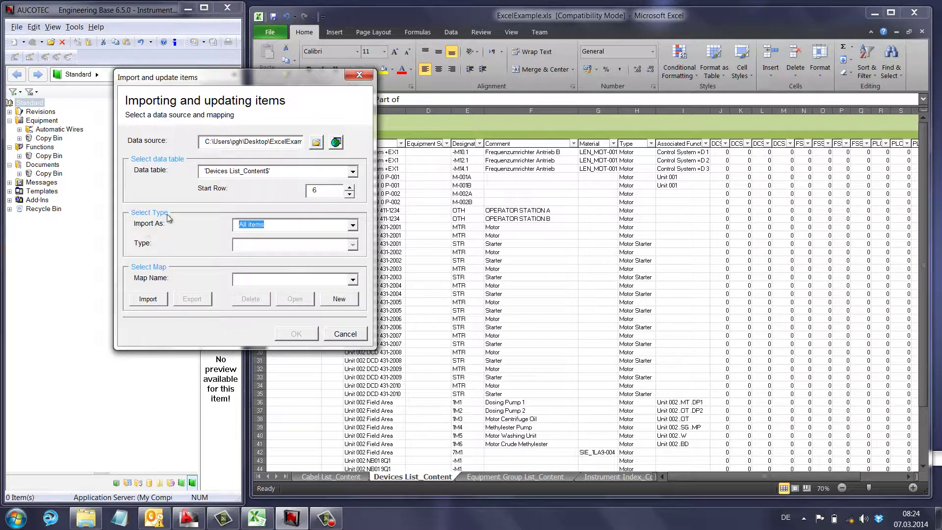
left_click(344, 300)
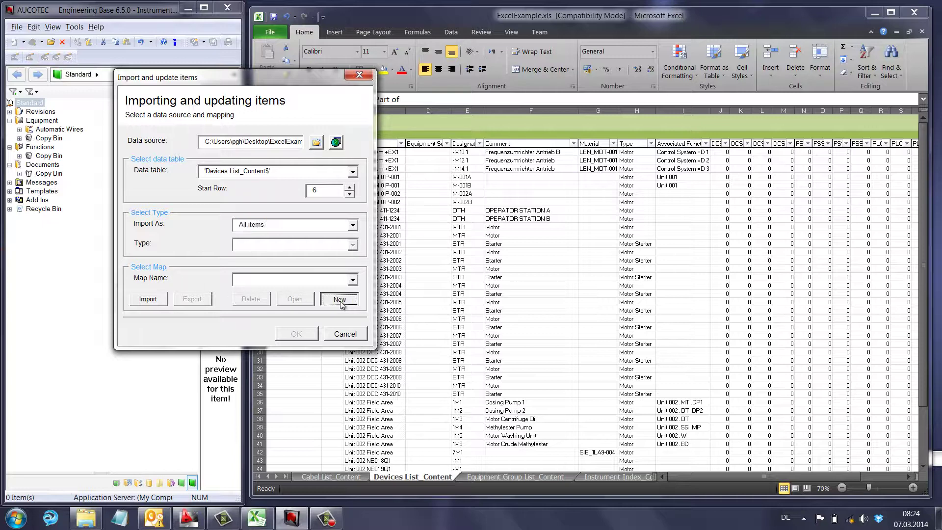
left_click_drag(237, 73, 334, 50)
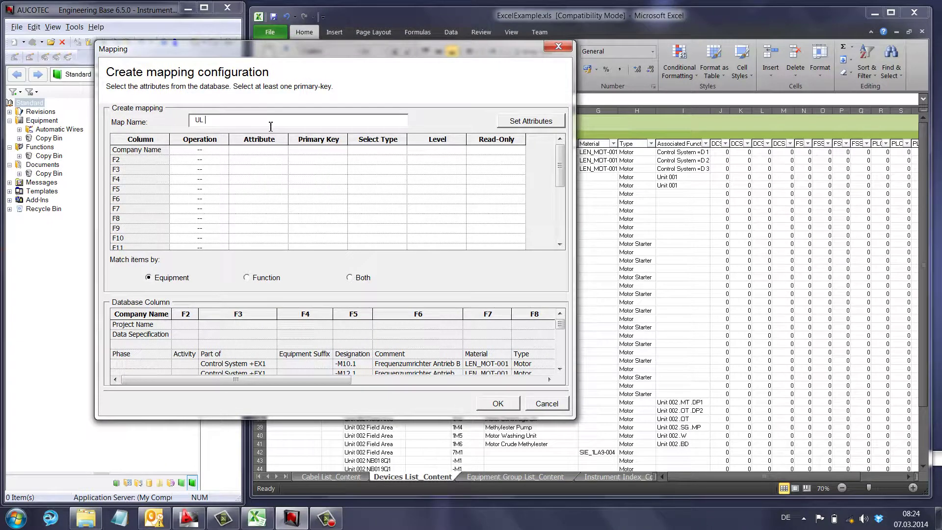
type("UL India")
left_click_drag(256, 45, 300, 28)
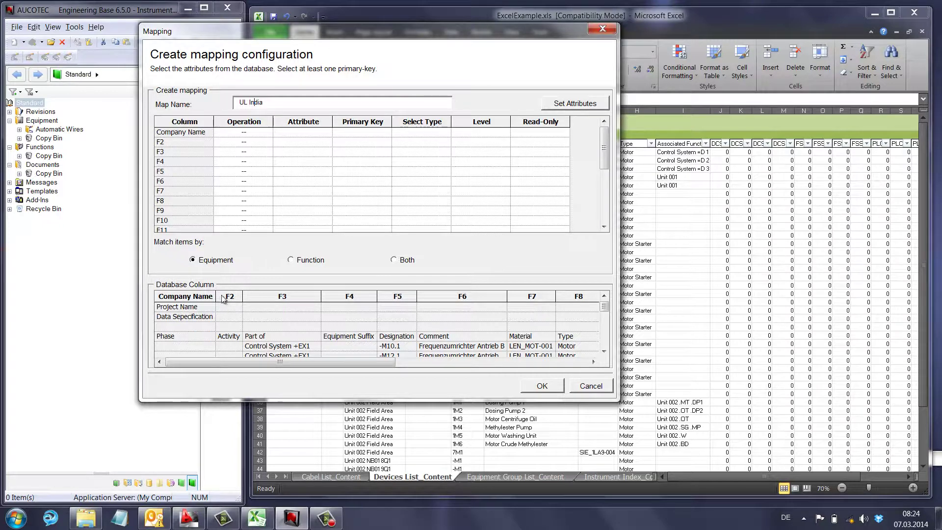
Map column F3 with the Part of operation and the Designation attribute.
left_click_drag(346, 29, 644, 48)
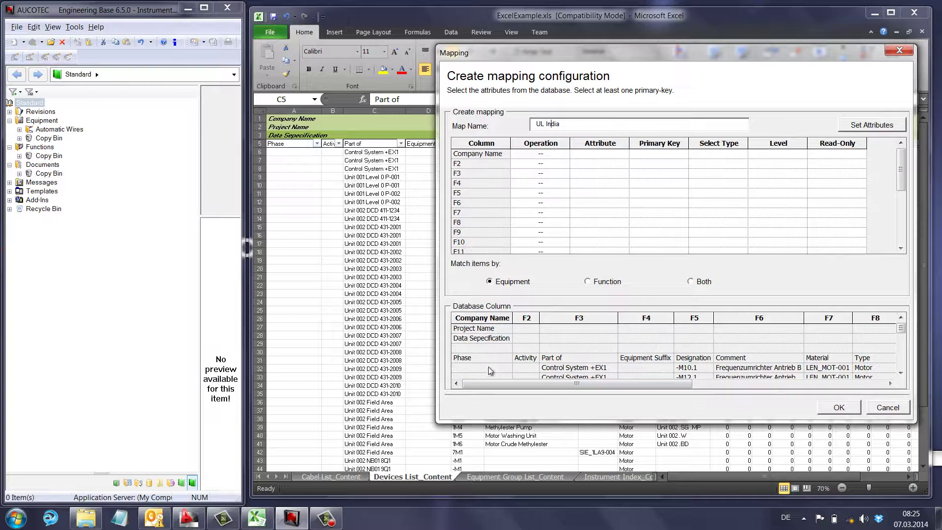
mouse_move(901, 328)
left_mouse_down()
mouse_move(901, 375)
mouse_move(901, 328)
left_mouse_up()
left_click(563, 164)
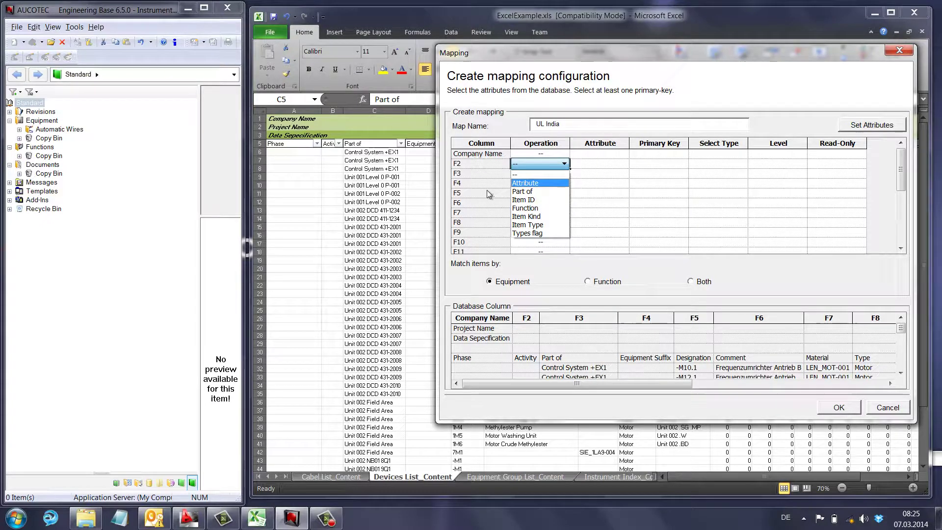
left_click(485, 174)
left_click(534, 174)
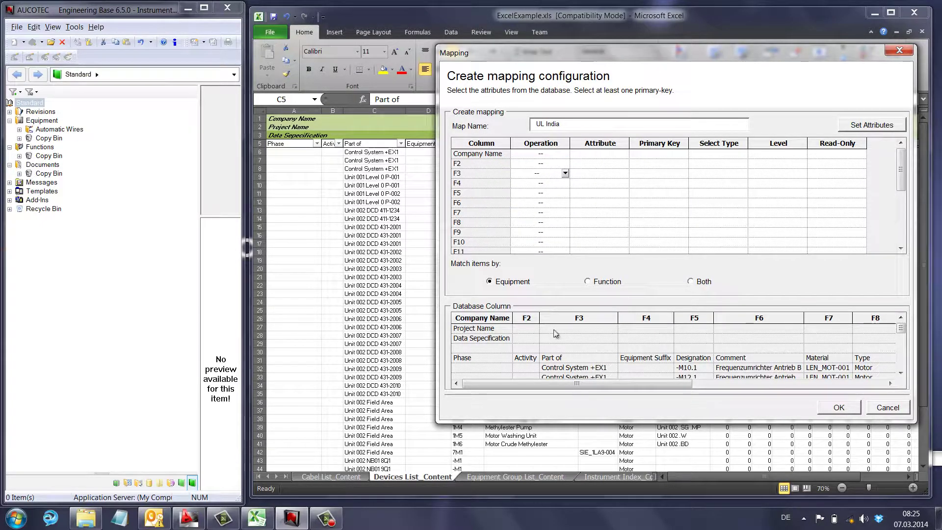
left_click(565, 174)
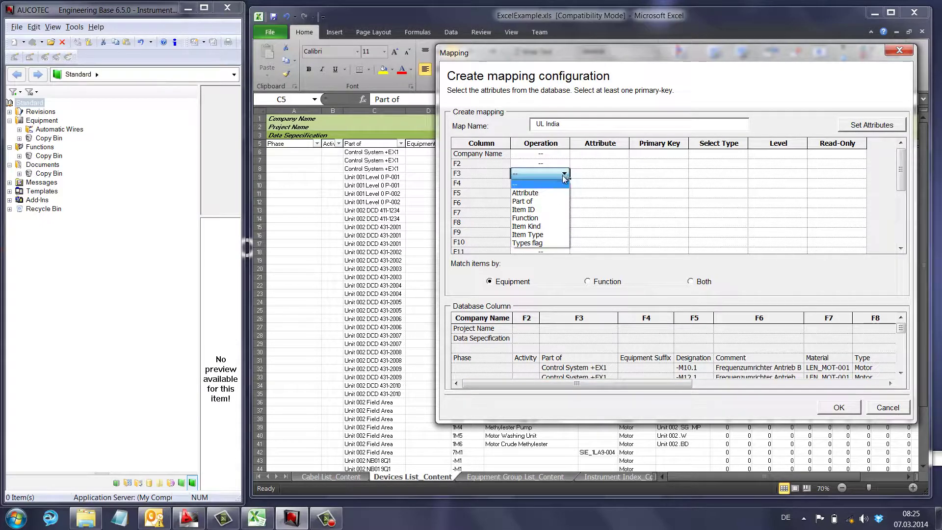
left_click(552, 200)
left_click(619, 174)
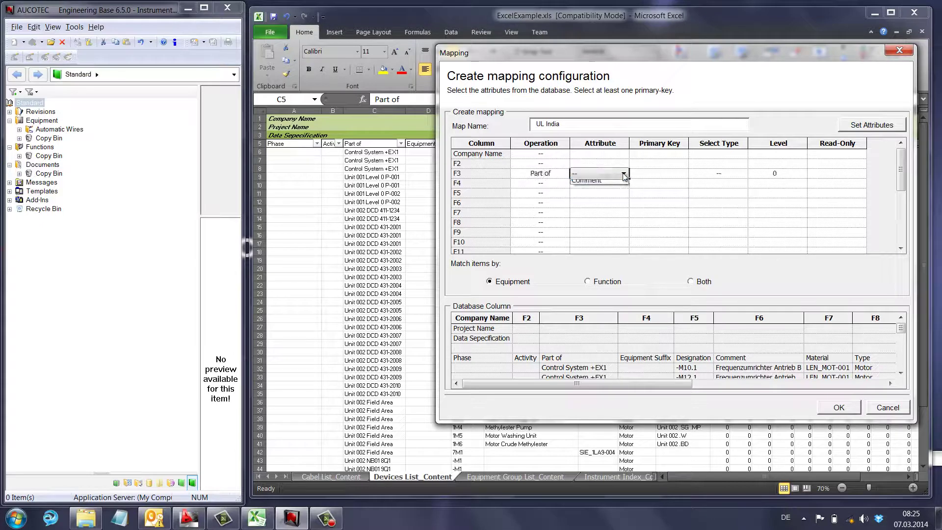
left_click(623, 173)
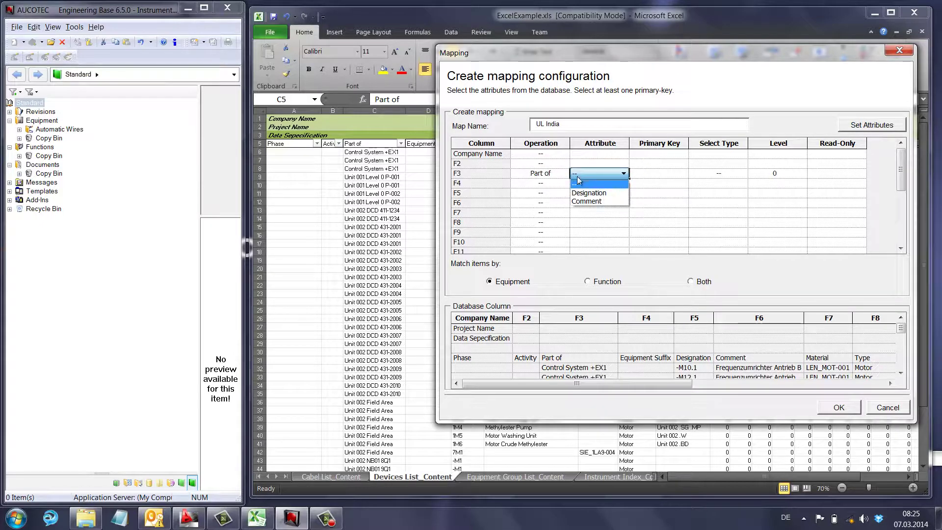
left_click(589, 193)
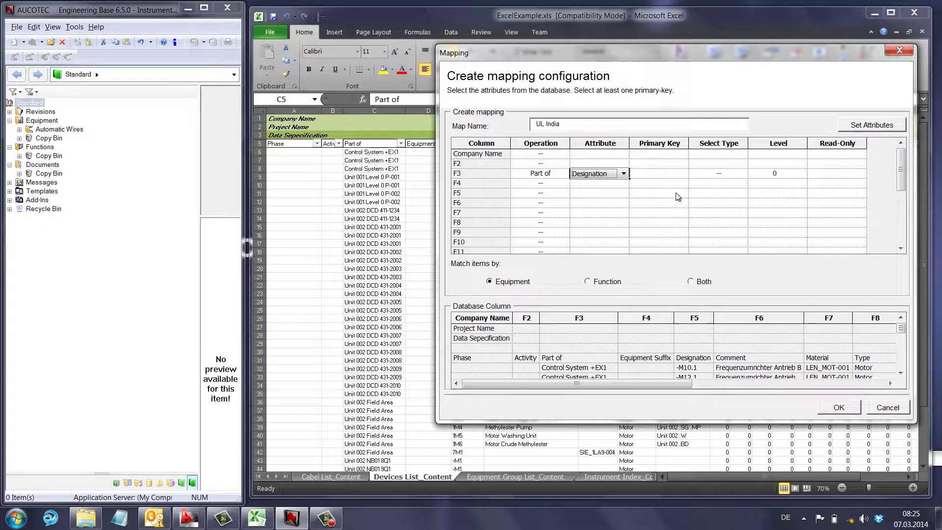
Set the select type of the F3 Part of mapping to Location.
left_click(737, 177)
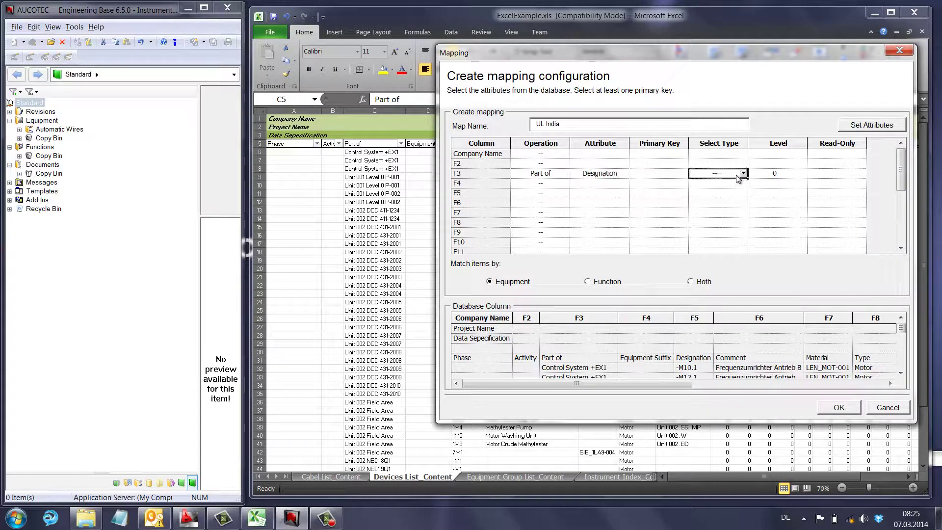
left_click(742, 175)
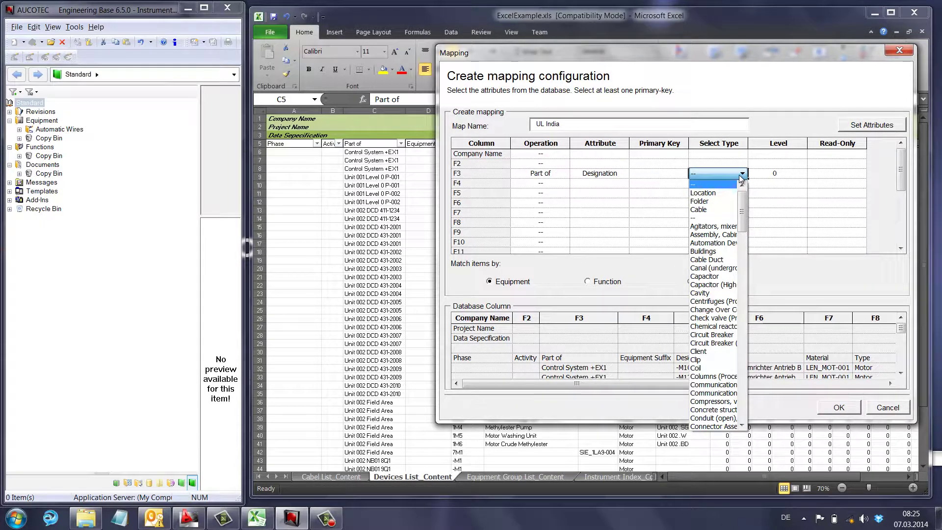
left_click(728, 193)
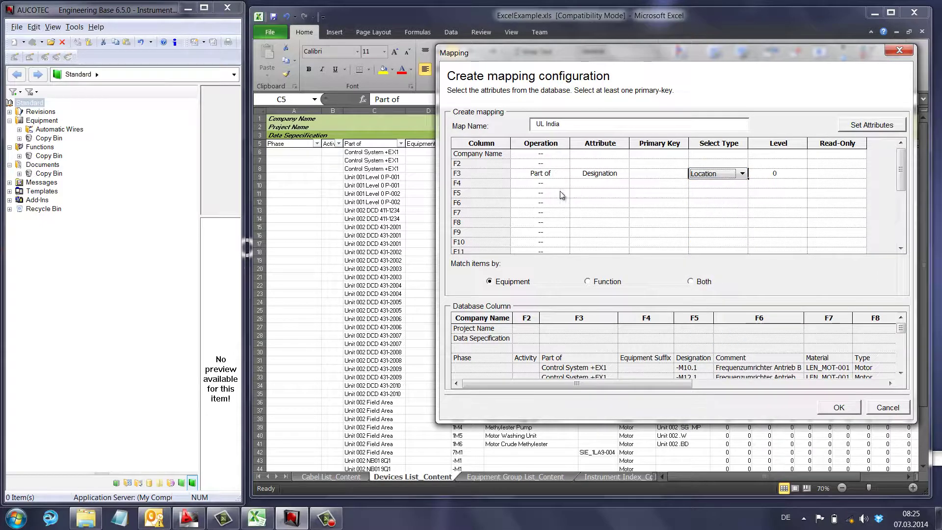
Map column F5 with the Attribute operation and the Designation attribute.
left_click_drag(519, 57, 658, 59)
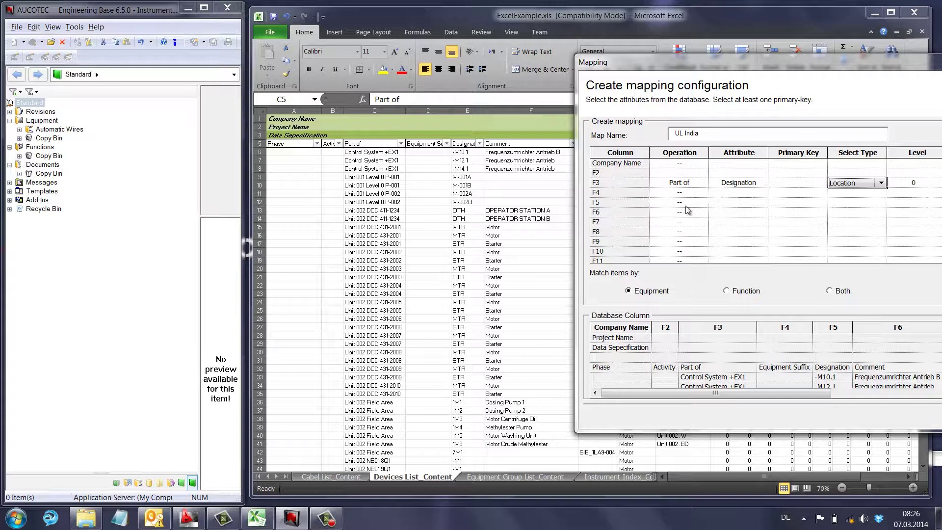
left_click(701, 204)
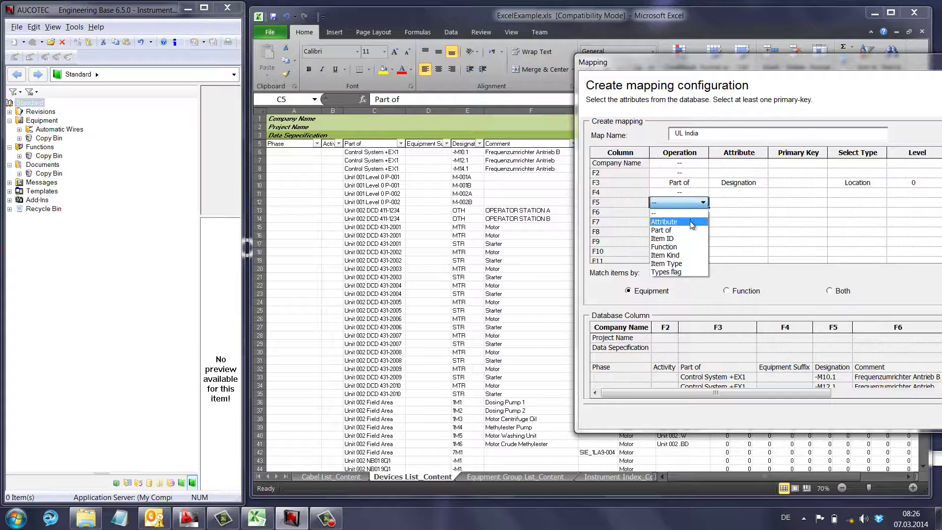
left_click(690, 221)
left_click(760, 205)
left_click(757, 220)
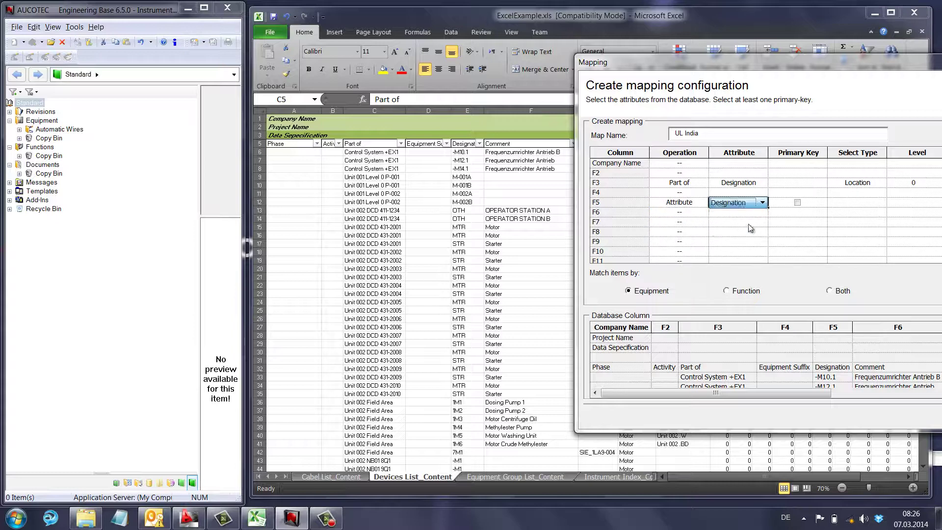
left_click_drag(795, 61, 467, 43)
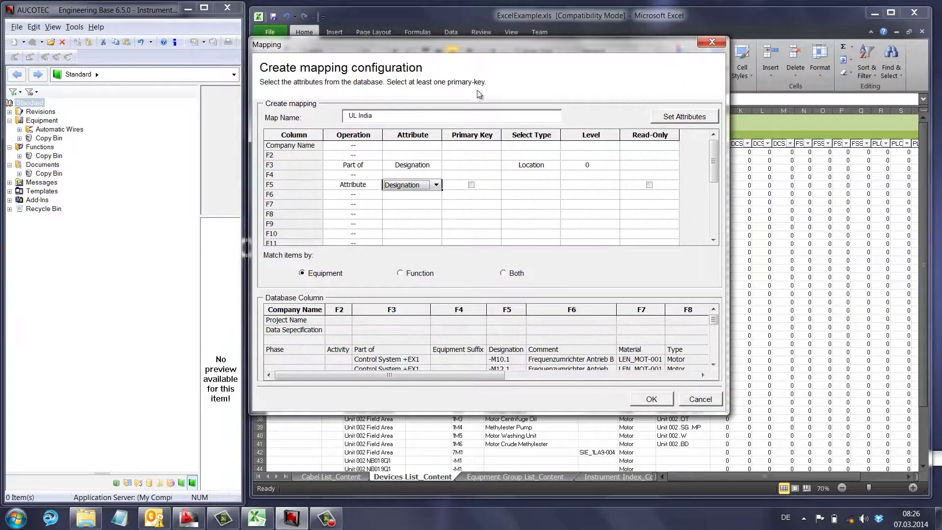
left_click(435, 185)
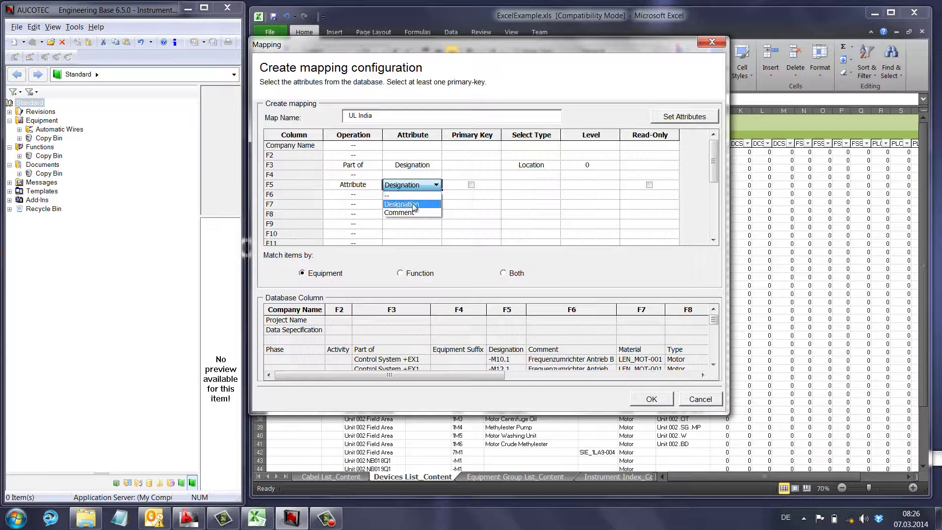
left_click(421, 208)
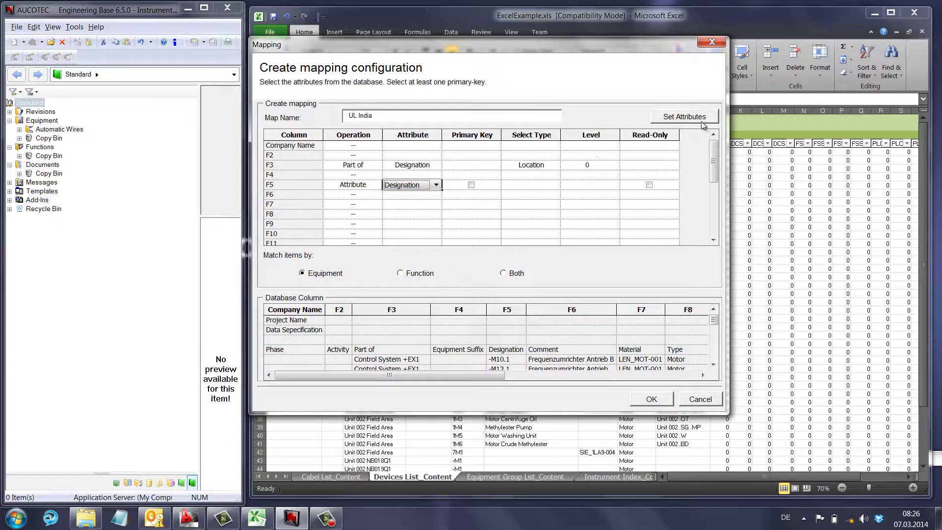
Add the attribute '1. Authority regulation' to the attributes available for the mapping.
left_click(679, 118)
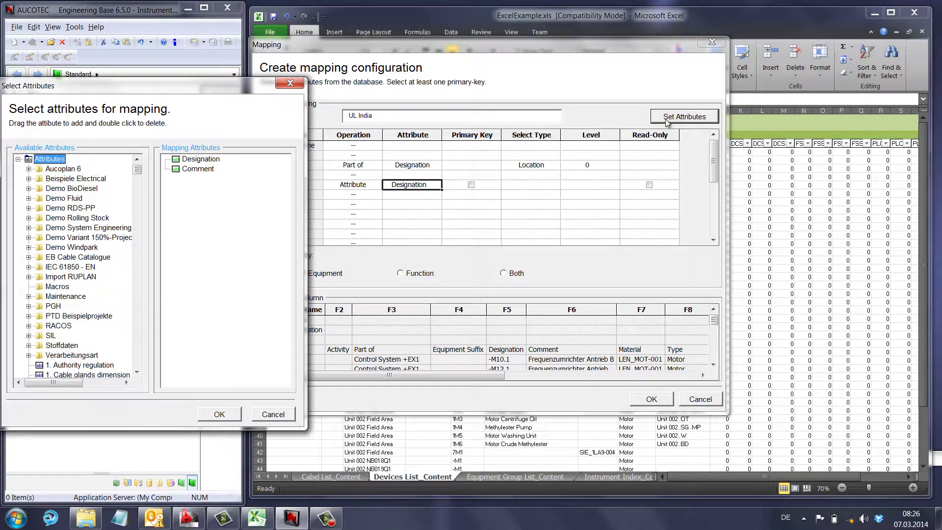
left_click(69, 365)
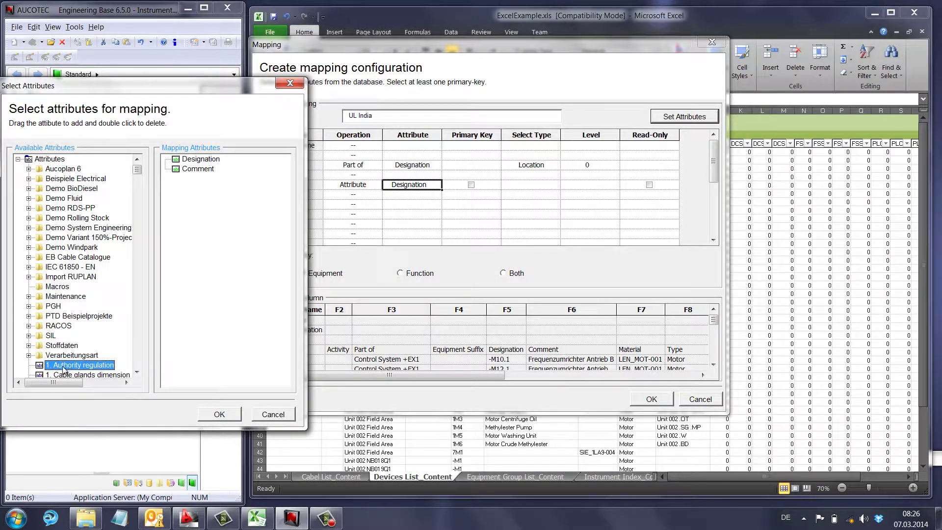
left_click_drag(64, 369, 228, 240)
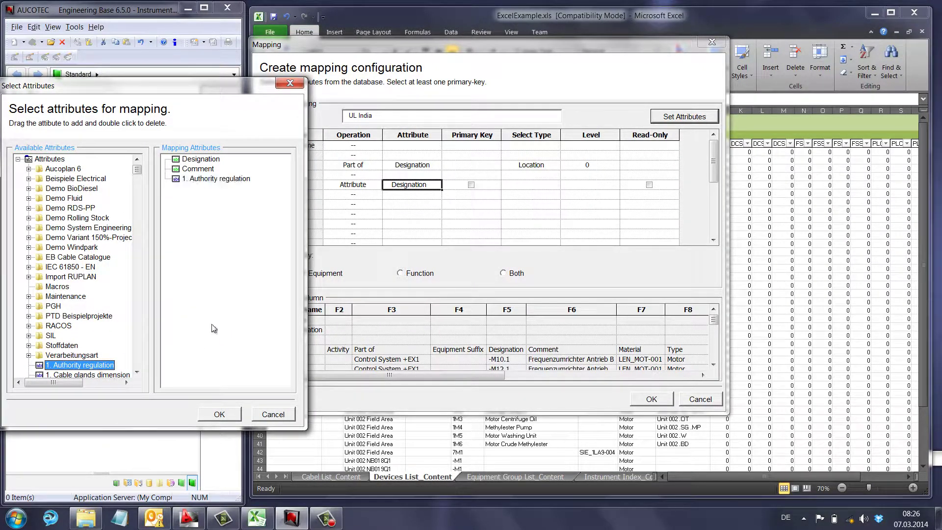
left_click(219, 415)
Keep Designation as the attribute of column F5, mark it as primary key, and save the mapping configuration.
left_click(435, 185)
left_click(436, 185)
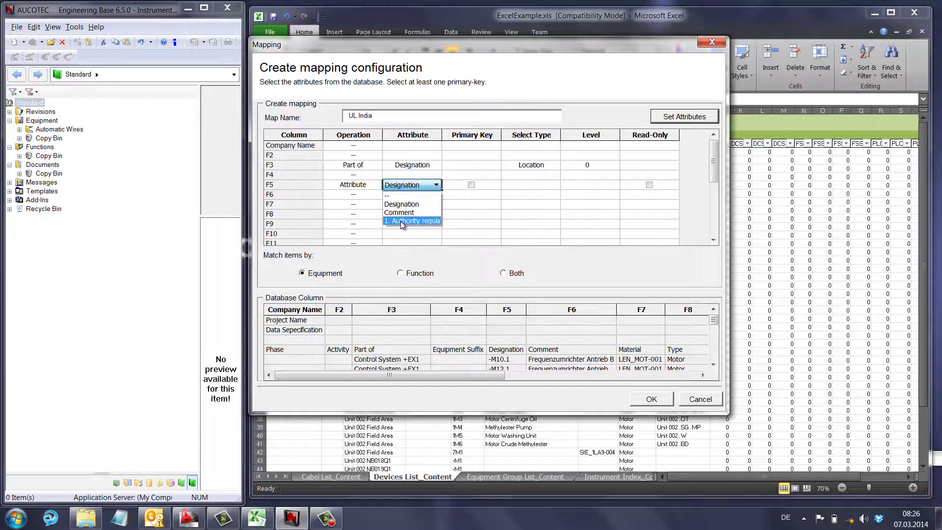
left_click(401, 204)
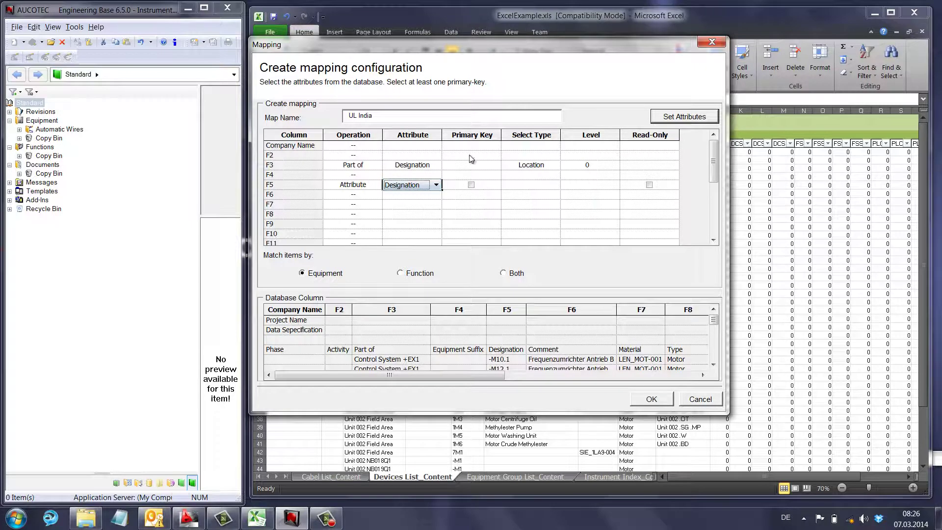
left_click(471, 185)
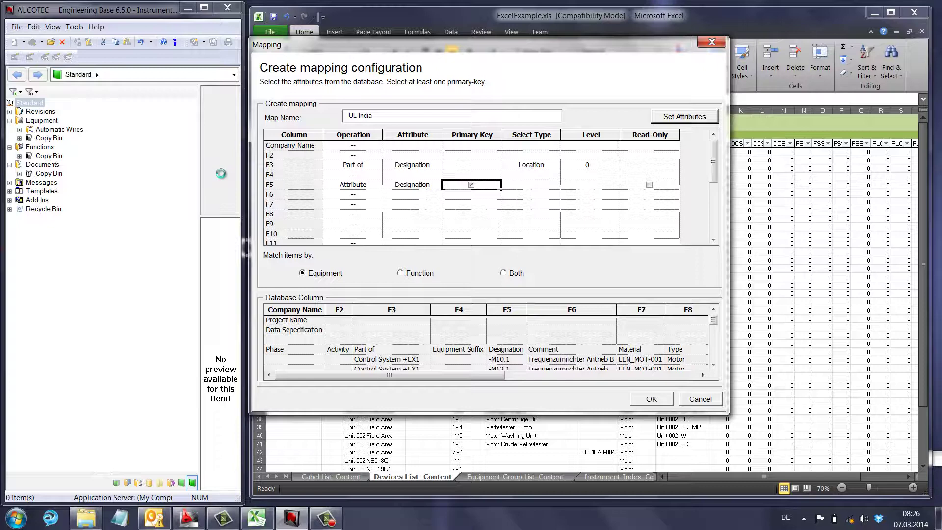
left_click(652, 398)
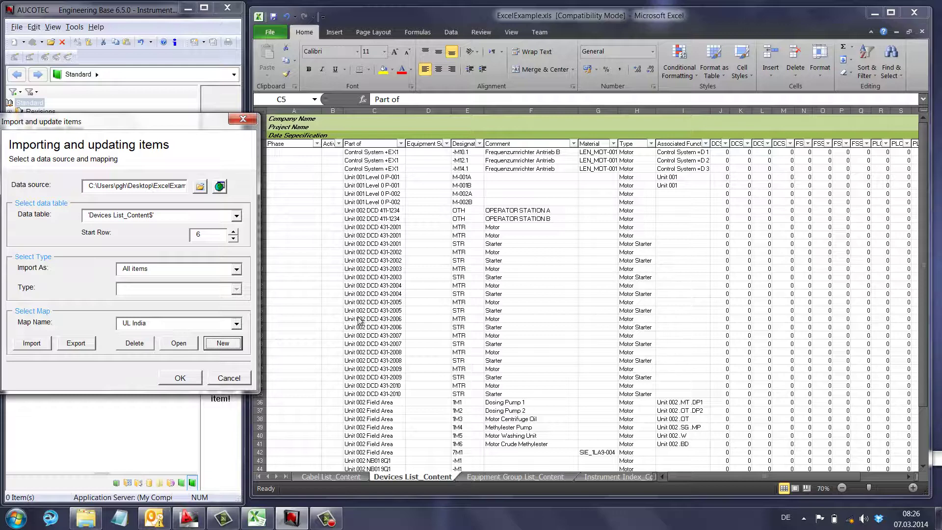
Import all items of the devices list using the UL India mapping and close the import dialog.
left_click(181, 377)
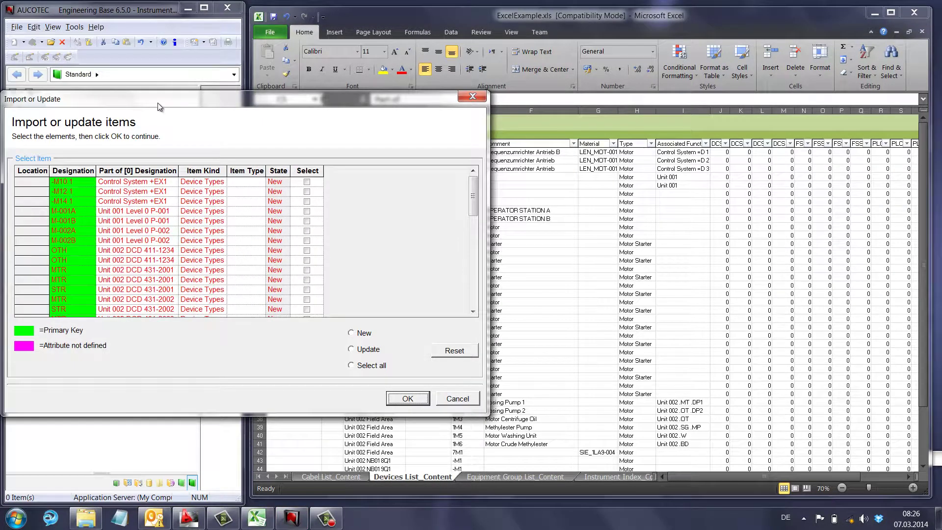
left_click_drag(157, 102, 327, 43)
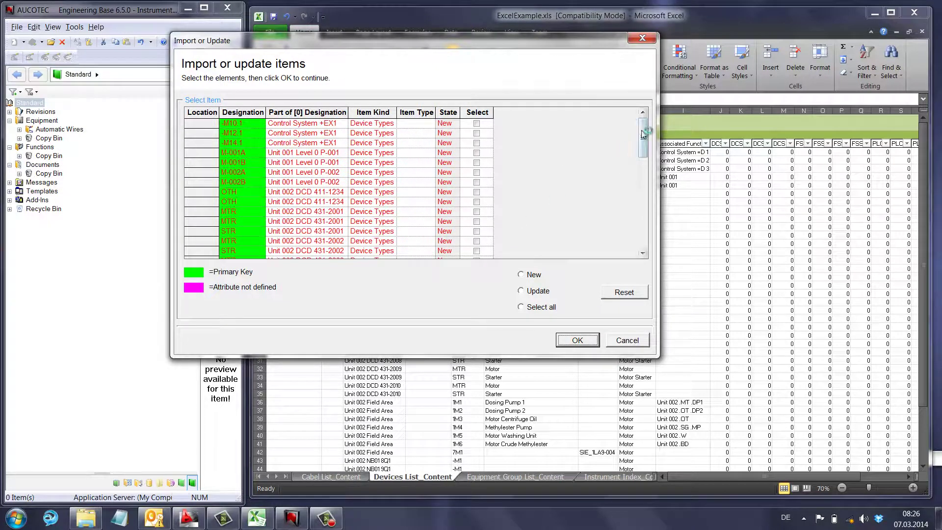
left_click_drag(642, 130, 642, 150)
left_click(523, 308)
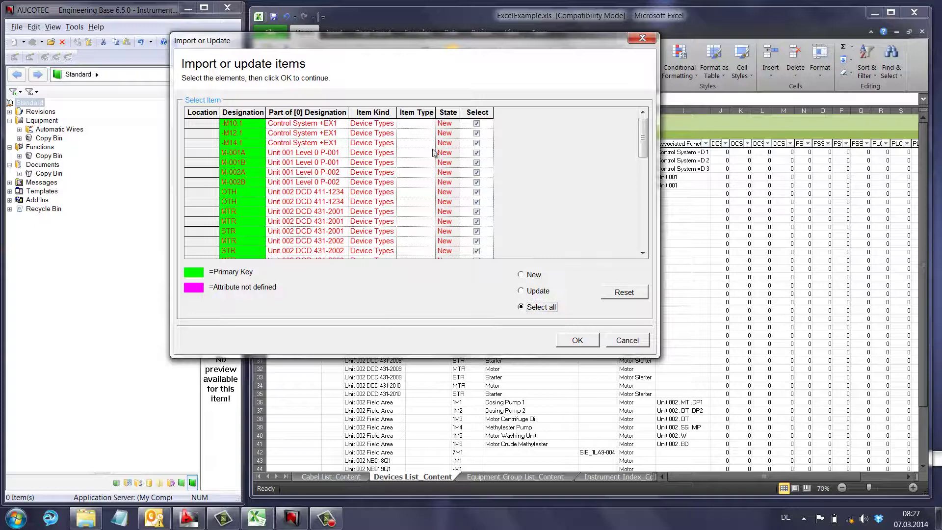
left_click(578, 341)
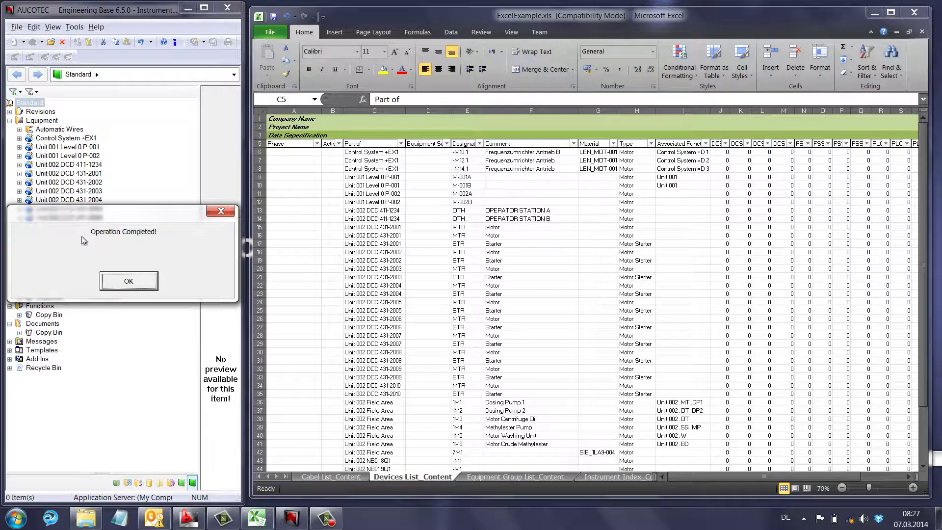
left_click(129, 281)
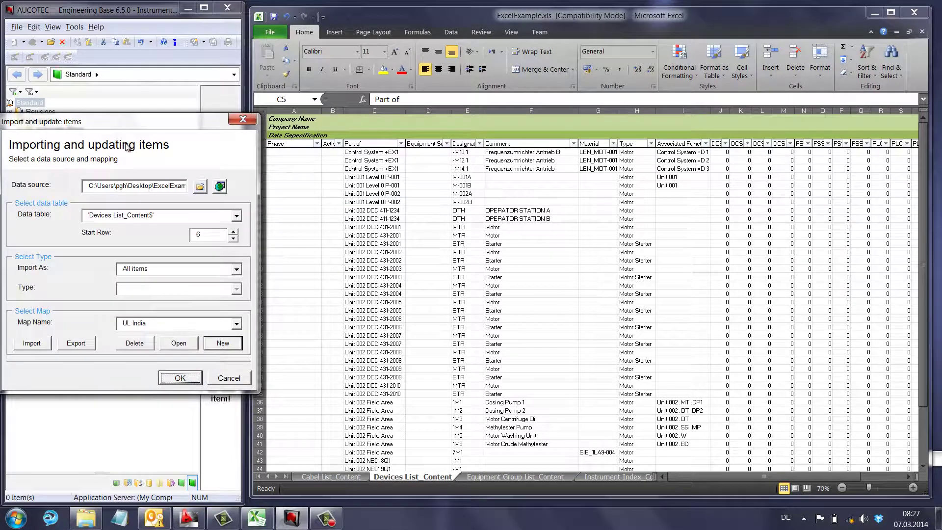
left_click(242, 118)
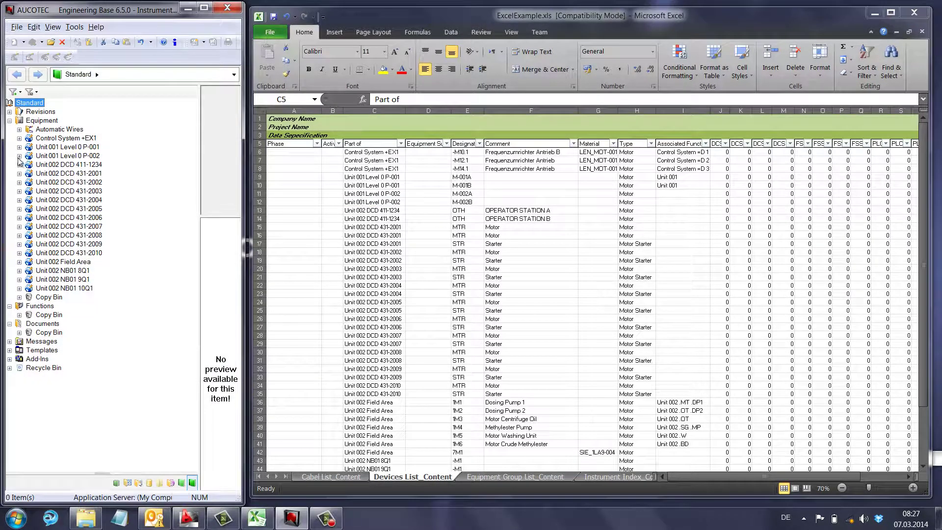
Expand Control System +EX1 under Equipment and compare its device -M10.1 with cell E6 of the Excel devices list.
left_click(20, 138)
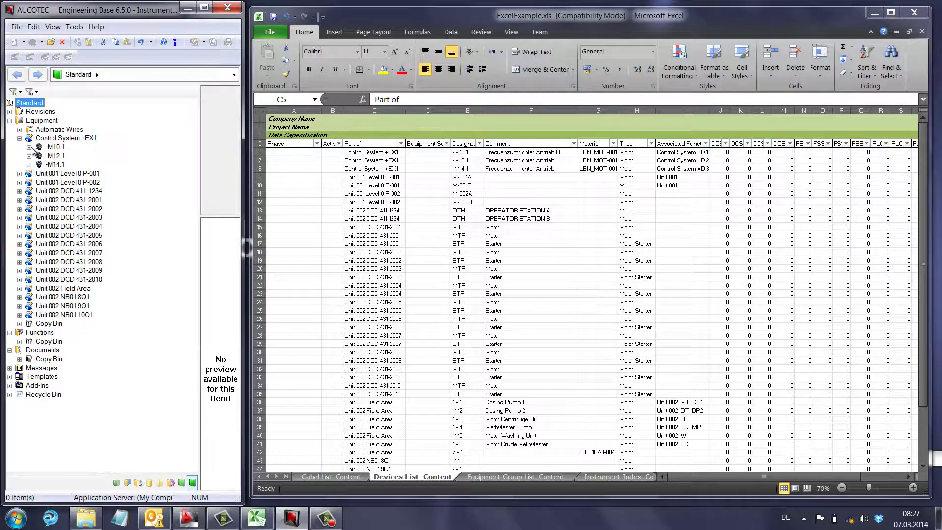
left_click(55, 146)
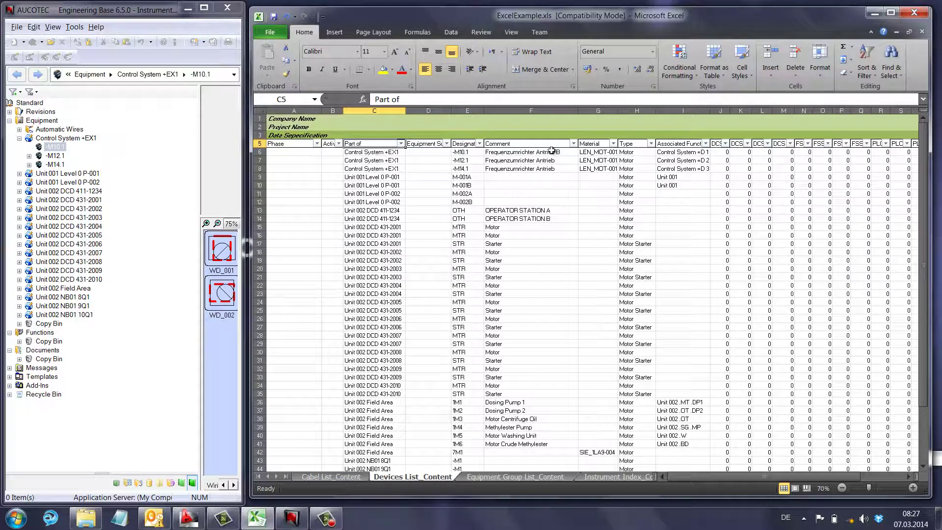
left_click(475, 152)
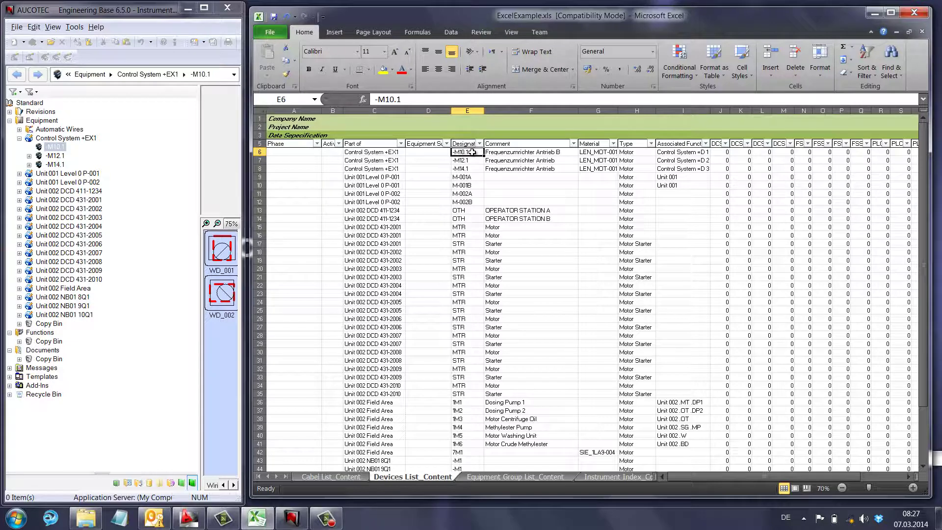
left_click(52, 137)
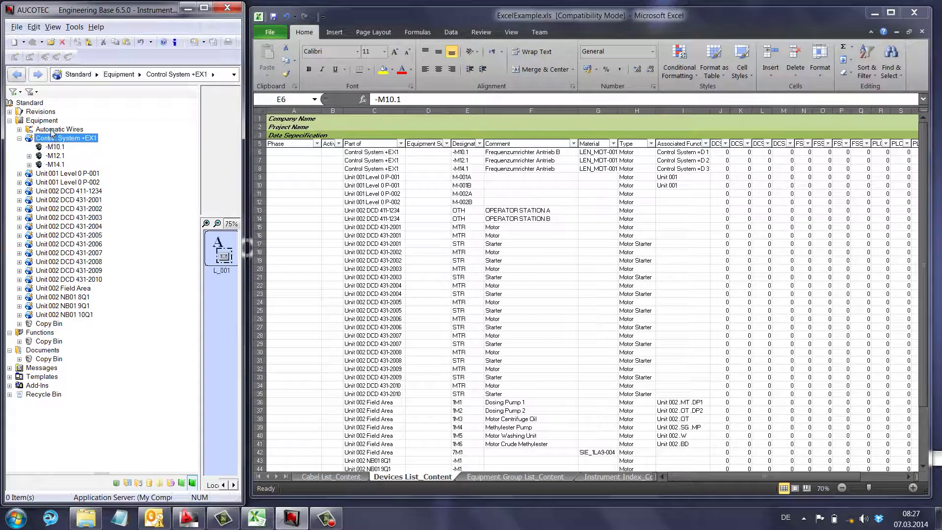
Run the Import and Update Items macro on the Standard project.
right_click(38, 104)
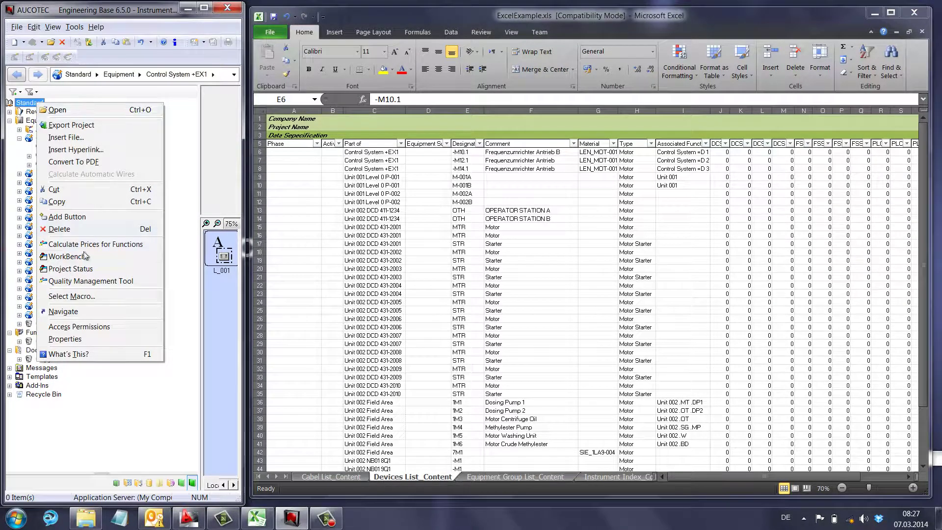
left_click(84, 296)
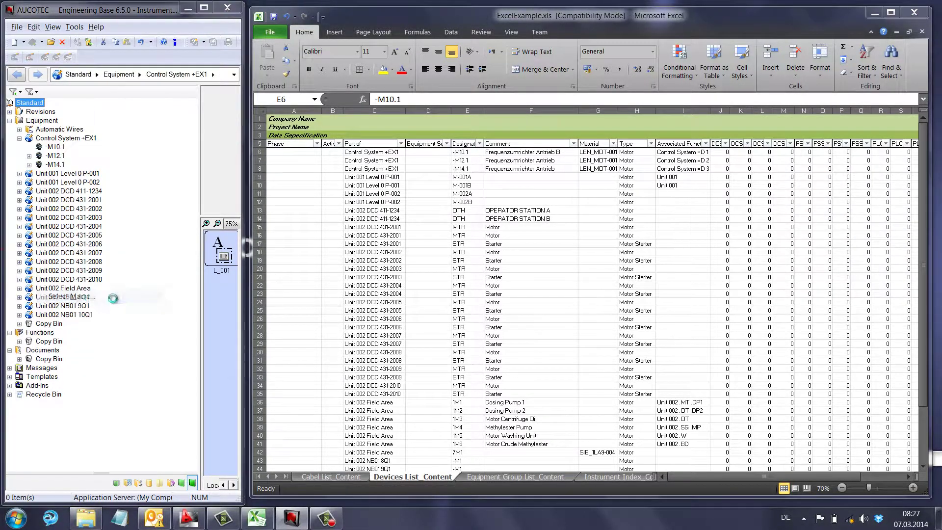
type("im")
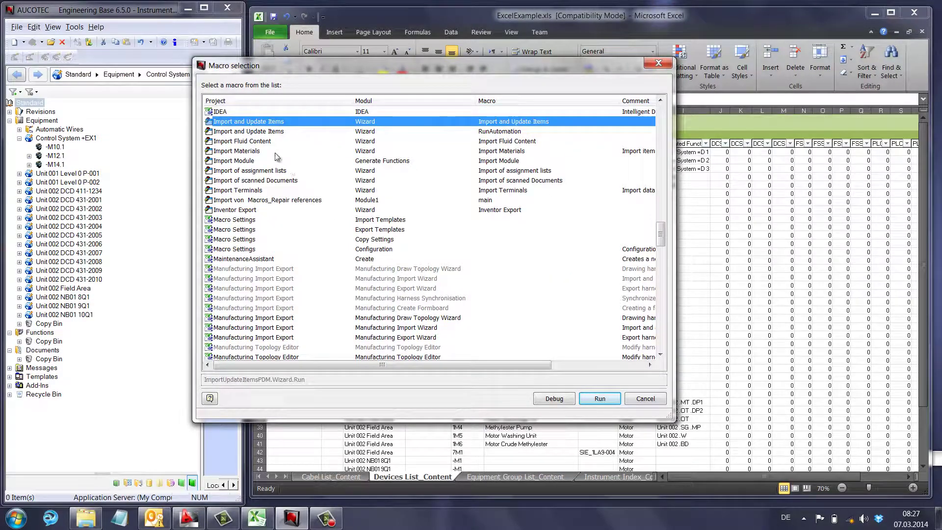
left_click(613, 398)
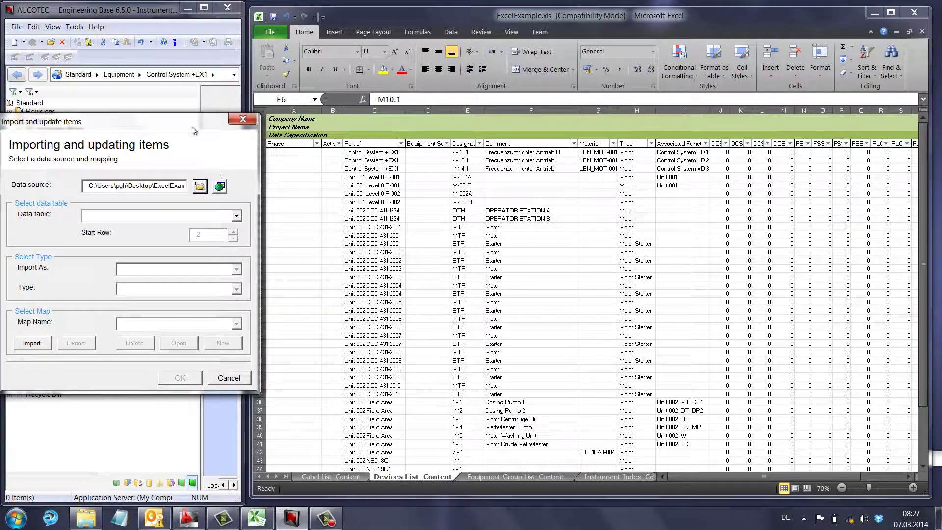
left_click_drag(192, 126, 345, 90)
Choose 'Devices List_Content$' as data table, import as All items, and select the UL India map.
left_click(389, 181)
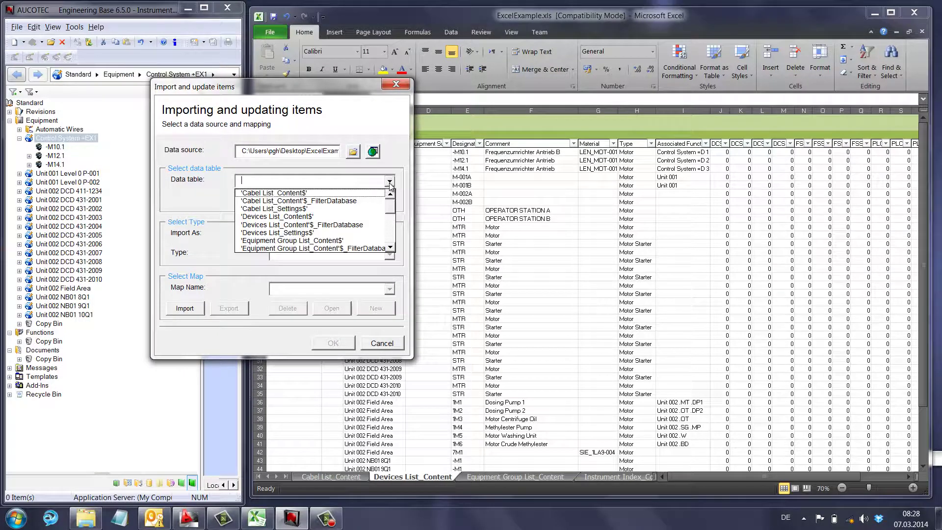
left_click(301, 217)
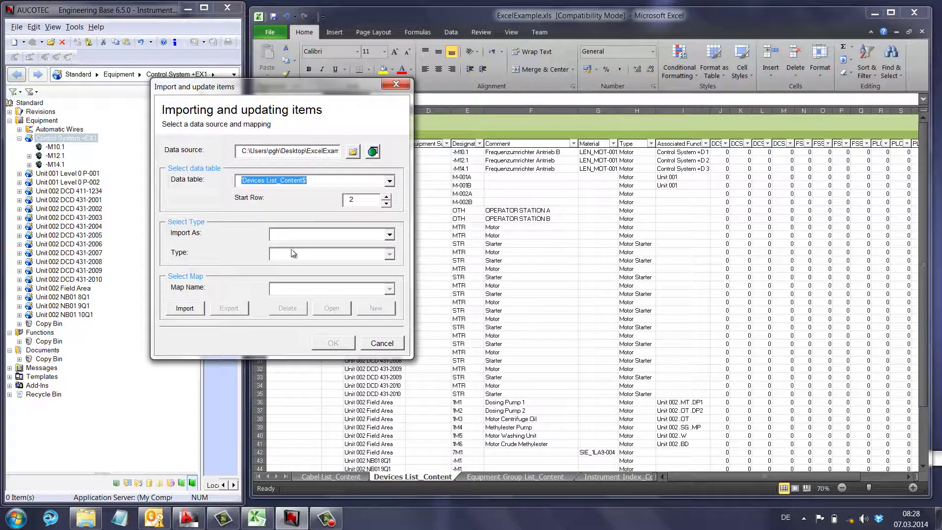
left_click(389, 234)
left_click(378, 248)
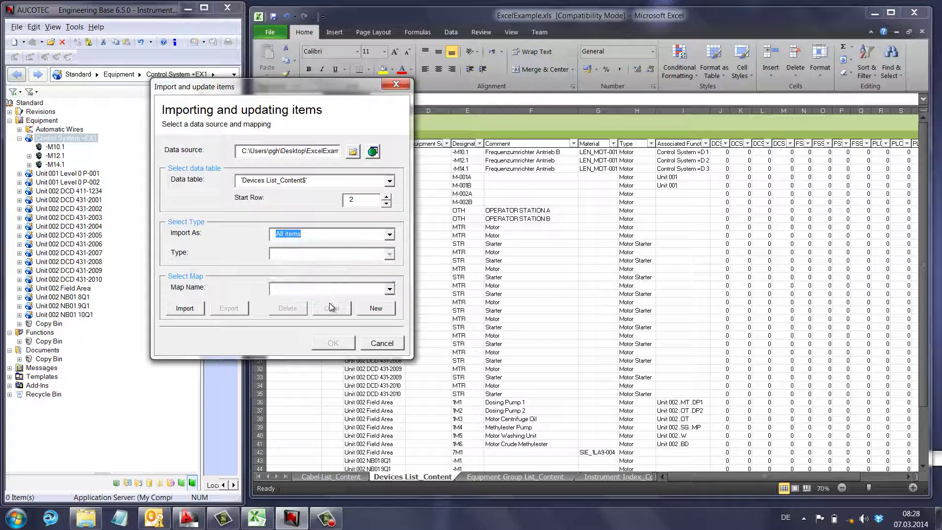
left_click(389, 289)
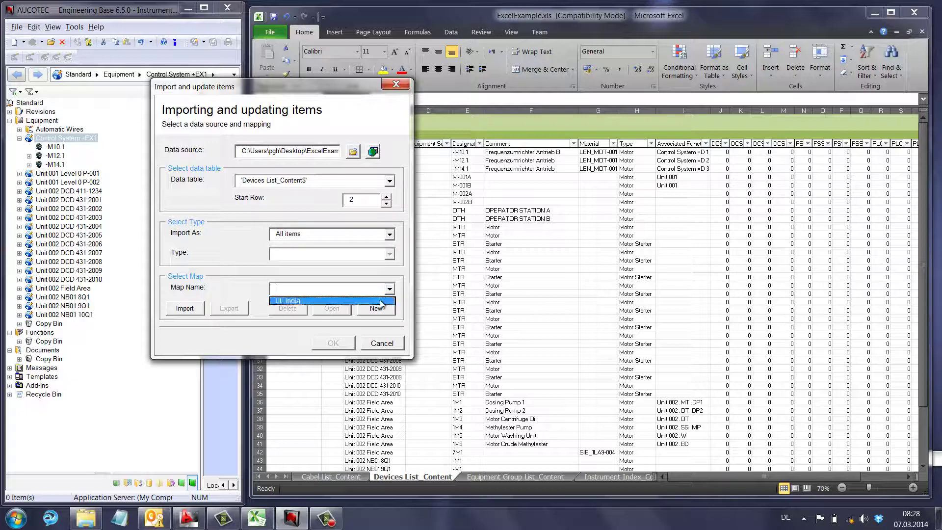
left_click(338, 299)
In the UL India mapping, assign column F6 the operation Attribute with the attribute Comment, and save the mapping configuration.
left_click(332, 308)
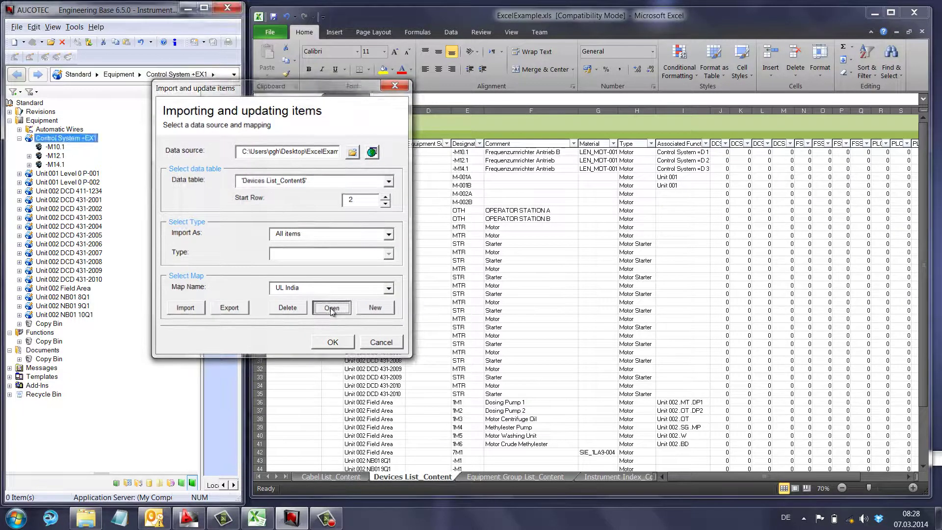
left_click_drag(260, 75, 622, 217)
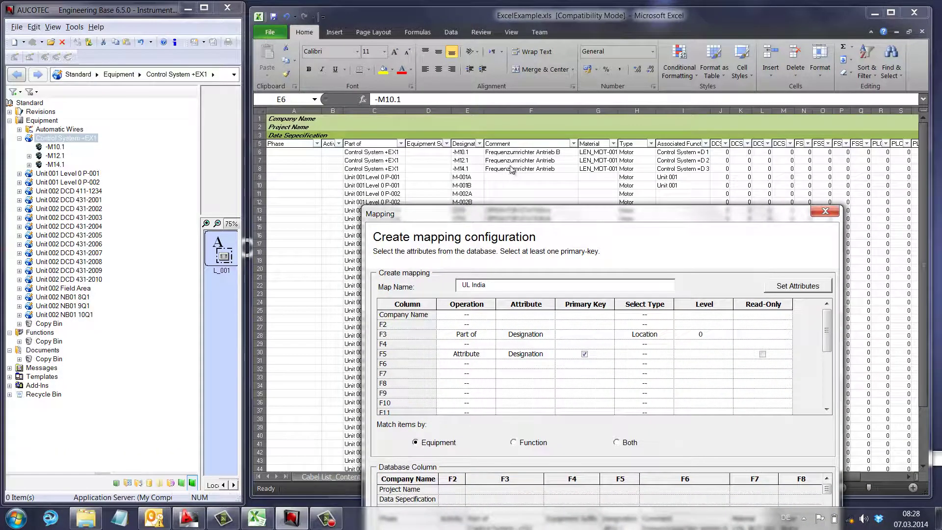
left_click_drag(531, 212, 516, 113)
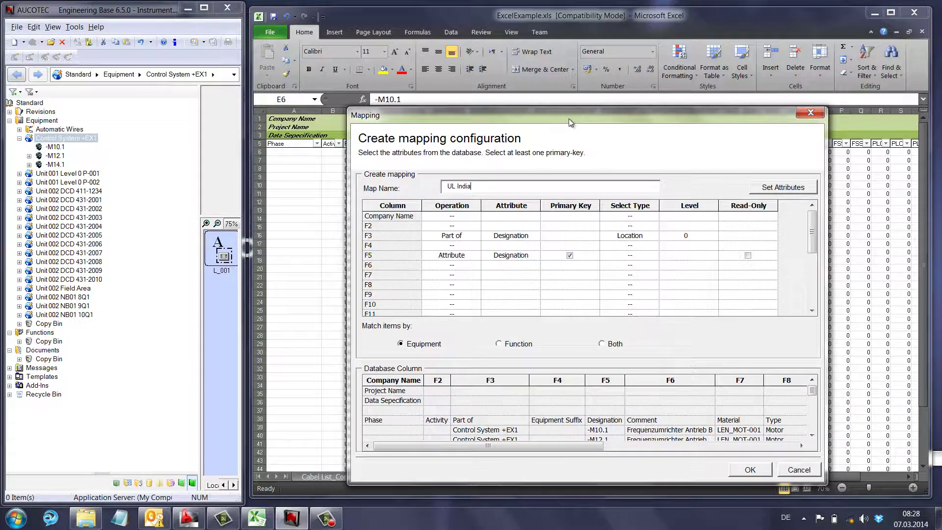
left_click_drag(569, 118, 541, 80)
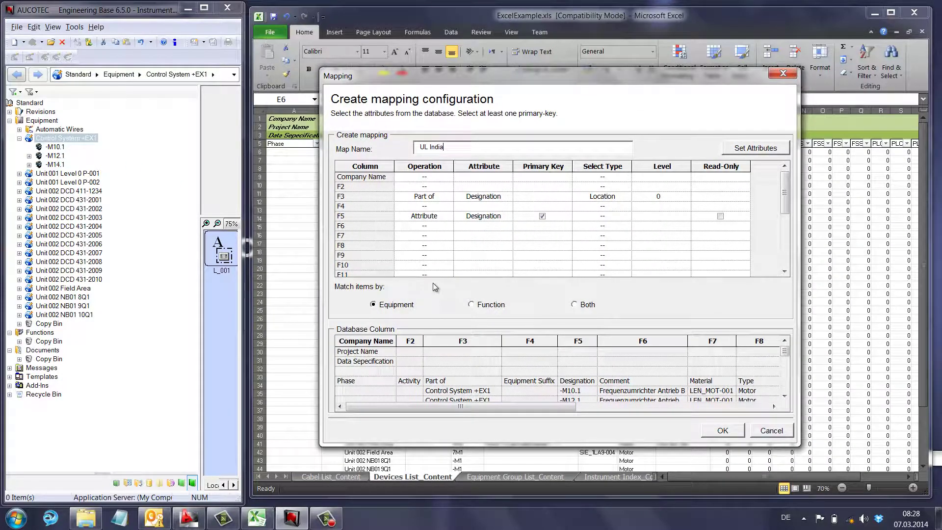
left_click(438, 230)
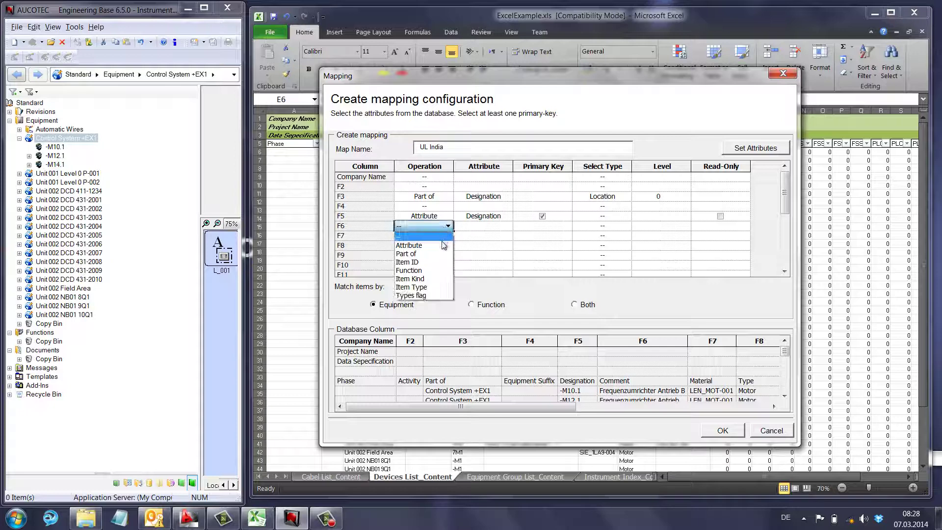
left_click(441, 240)
left_click(506, 231)
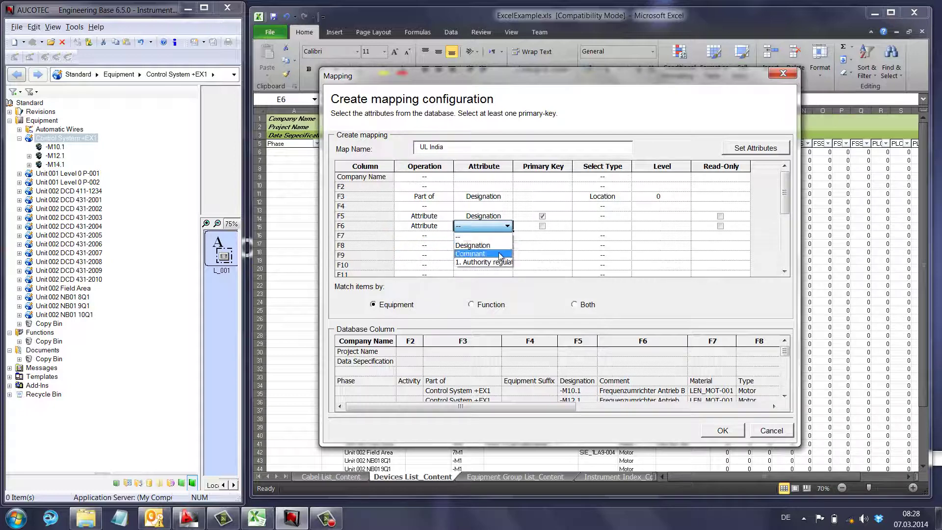
left_click(491, 251)
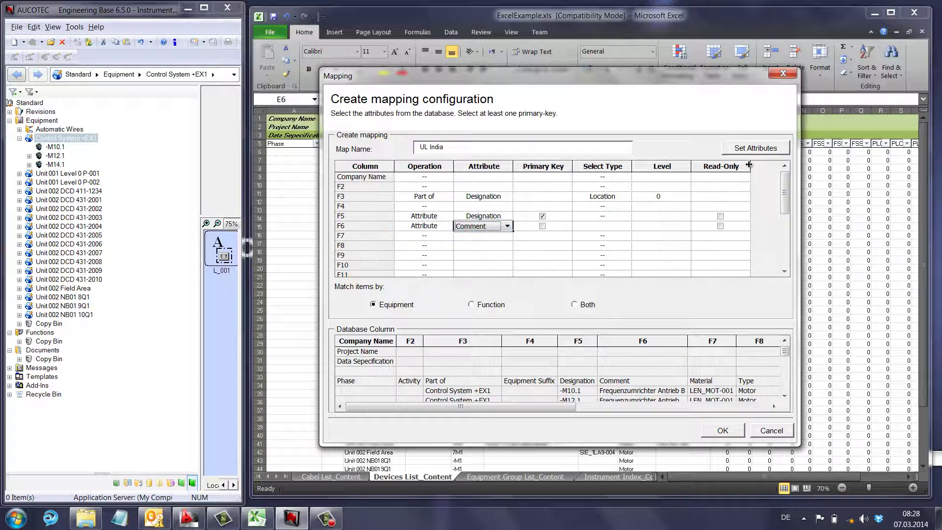
left_click(724, 430)
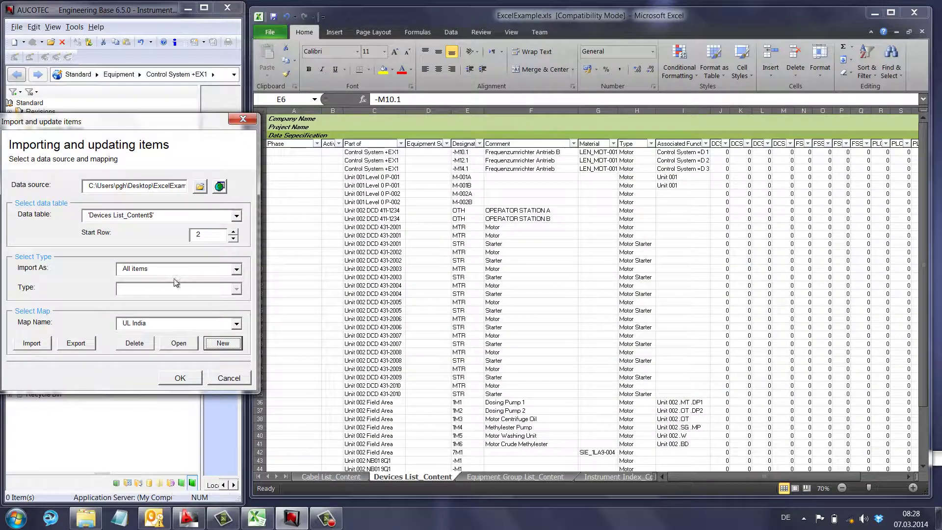
Run the import with all items of the devices list selected, including their comments, and close the import dialogs.
left_click(180, 378)
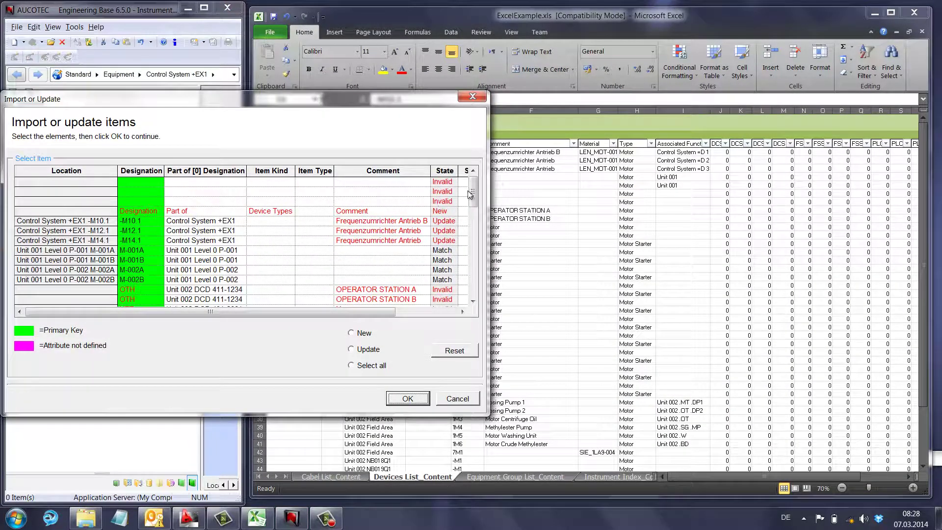
mouse_move(472, 189)
left_mouse_down()
mouse_move(474, 207)
mouse_move(473, 192)
left_mouse_up()
left_click(362, 367)
left_click(407, 398)
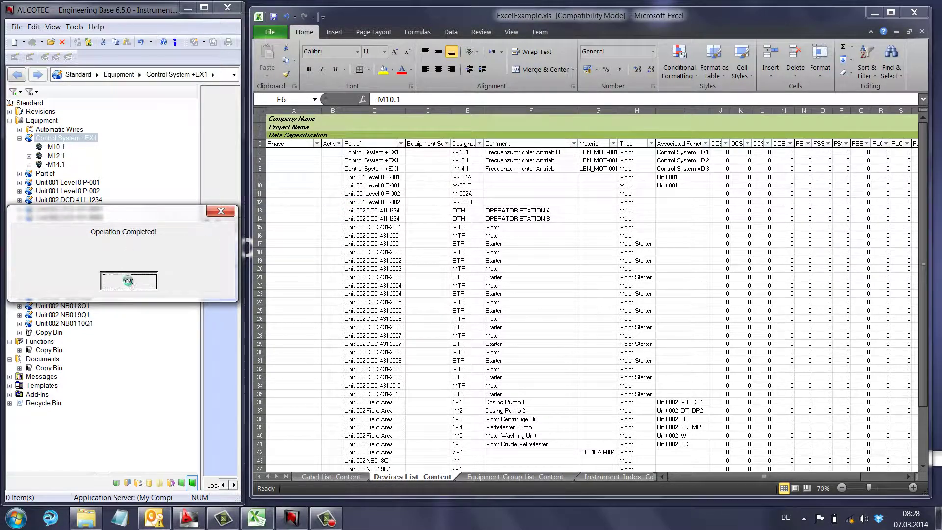
left_click(129, 281)
left_click(223, 375)
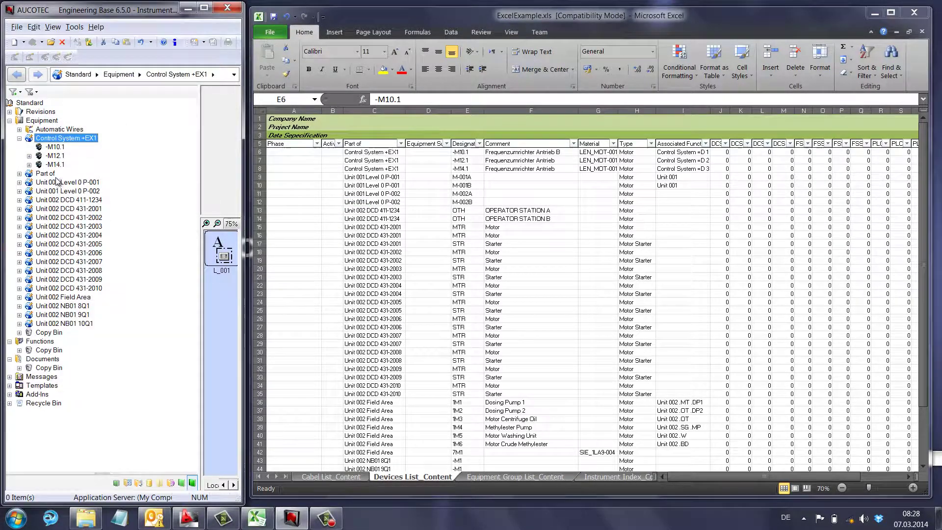
Open device -M10.1 of Control System +EX1 and check its Comment attribute against the Excel devices list.
right_click(53, 147)
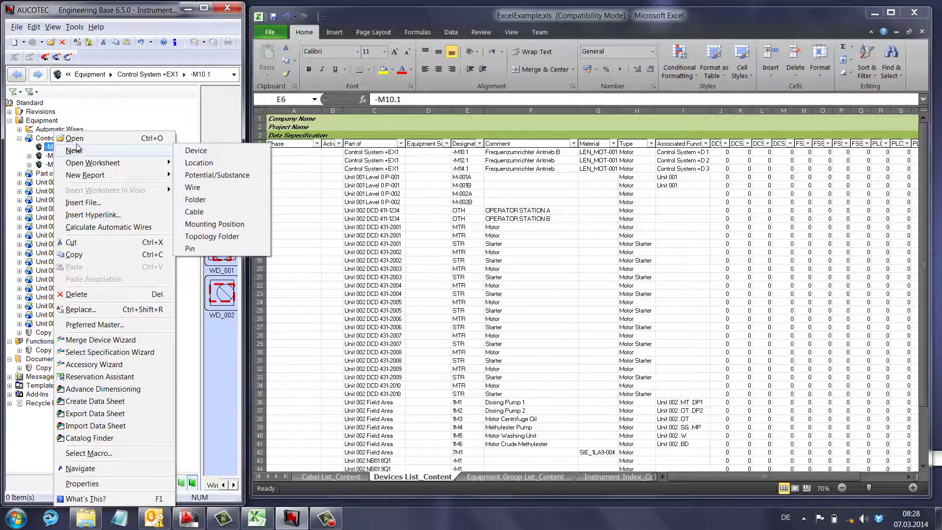
left_click(75, 138)
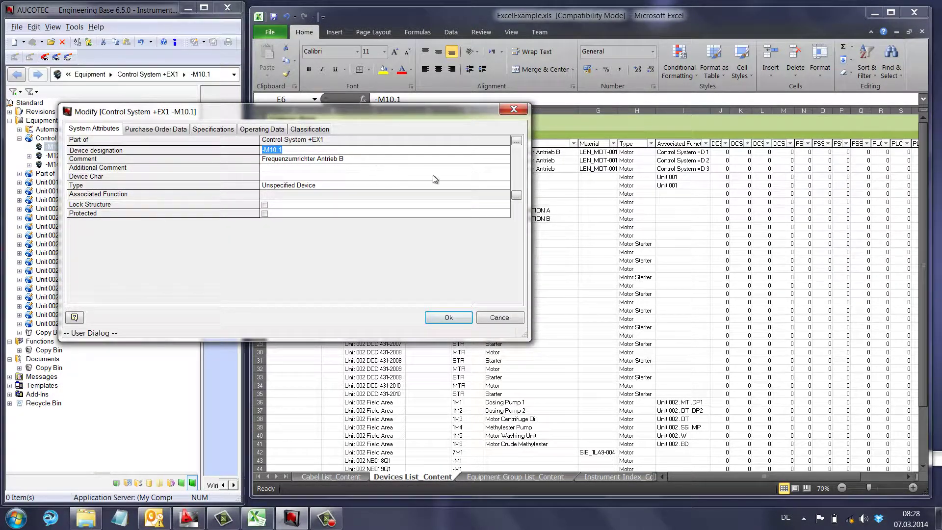
left_click_drag(463, 112, 397, 110)
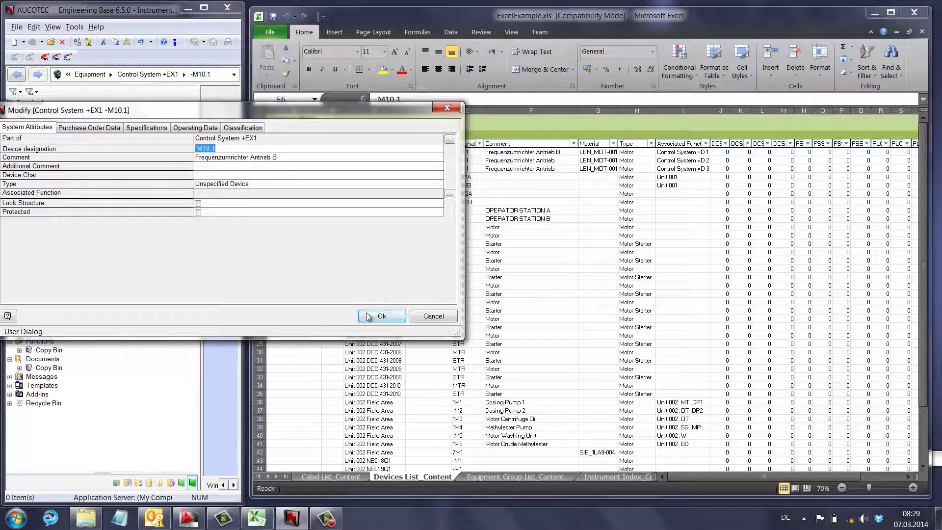
left_click(383, 317)
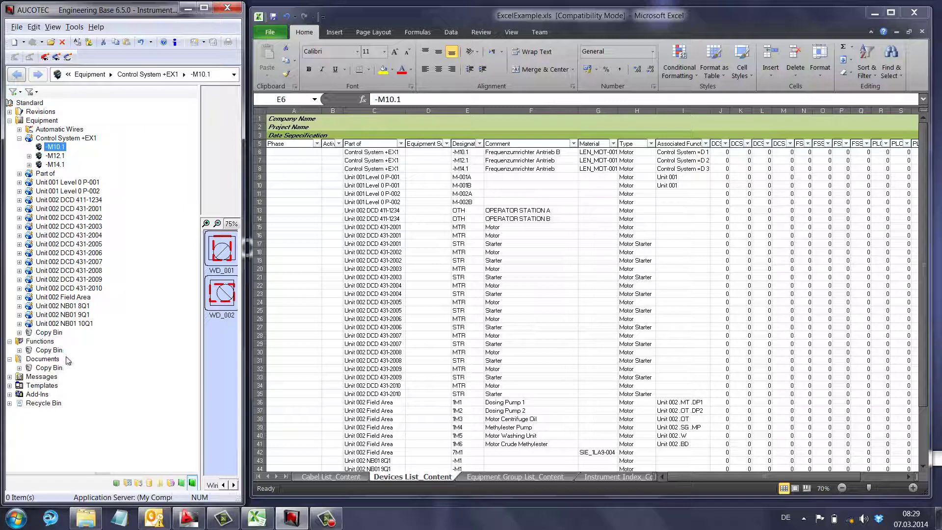
left_click(332, 522)
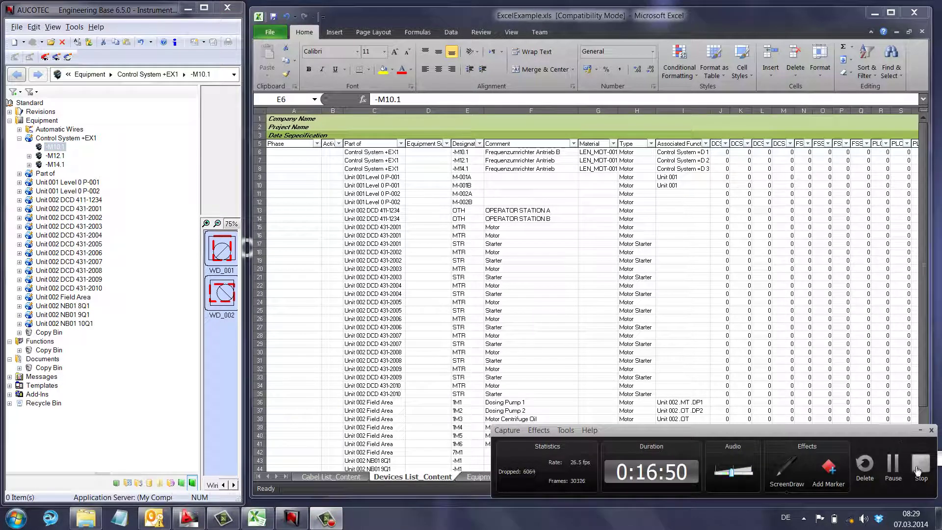